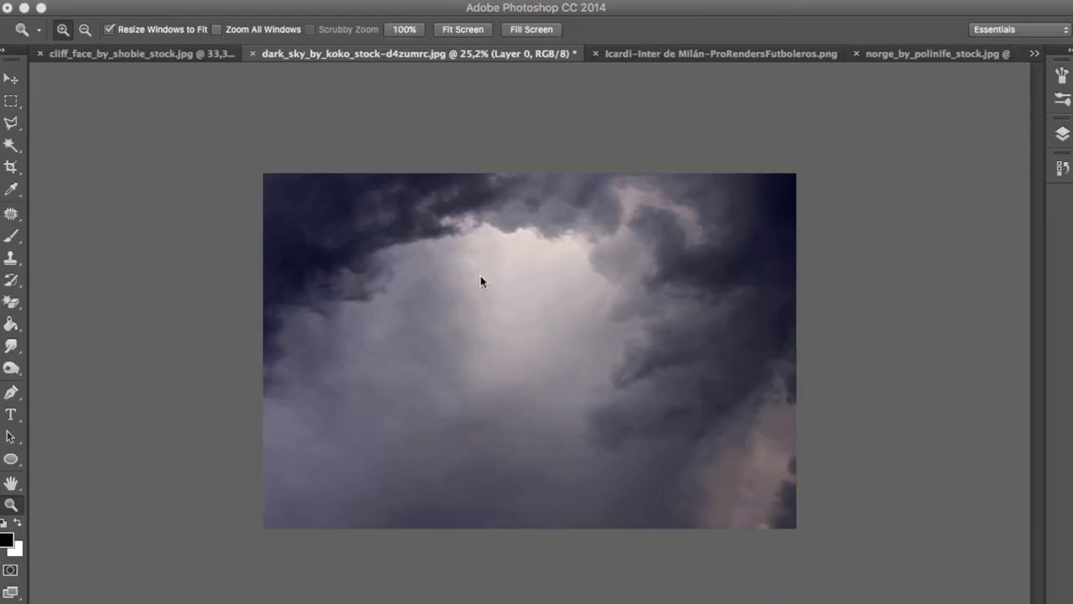
# - Drag the footballer cutout from the Icardi document into dark_sky and centre it as Layer 1
pyautogui.click(10, 83)
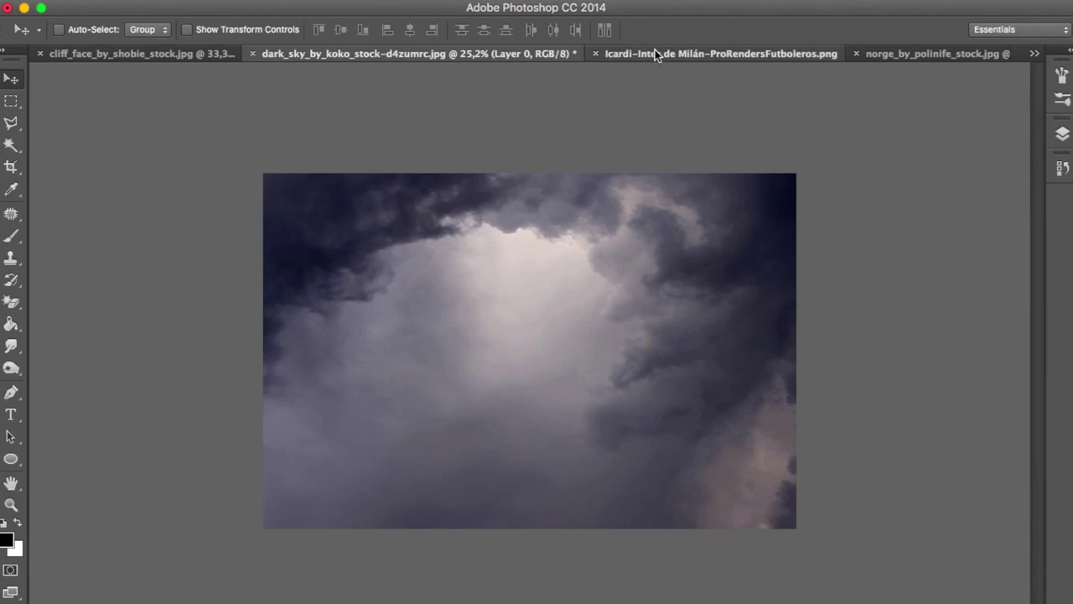
pyautogui.click(655, 52)
pyautogui.moveTo(353, 52); pyautogui.dragTo(356, 55)
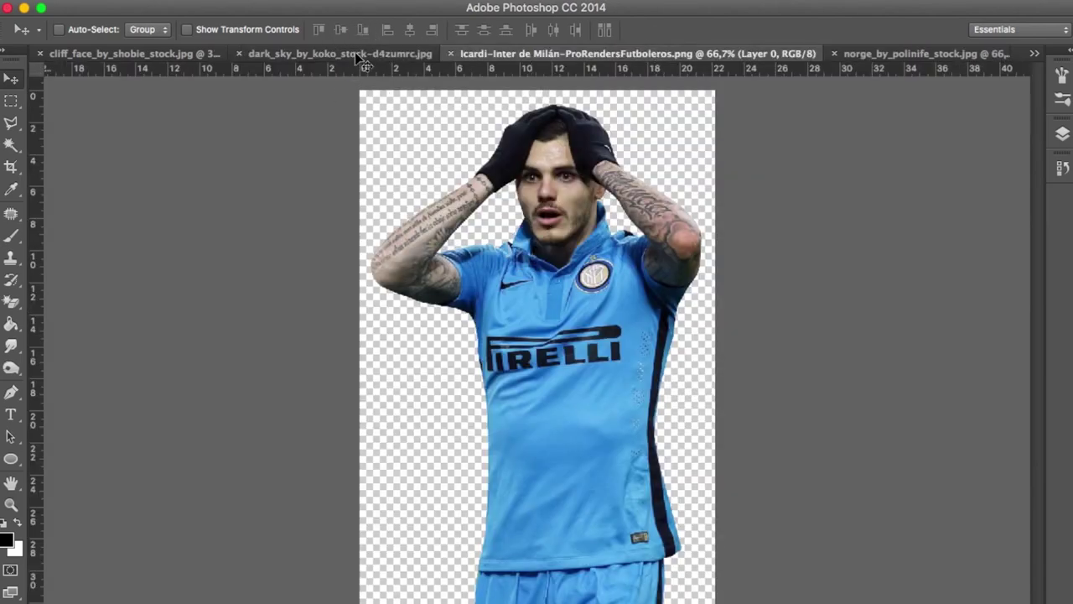
pyautogui.moveTo(561, 94); pyautogui.dragTo(405, 59)
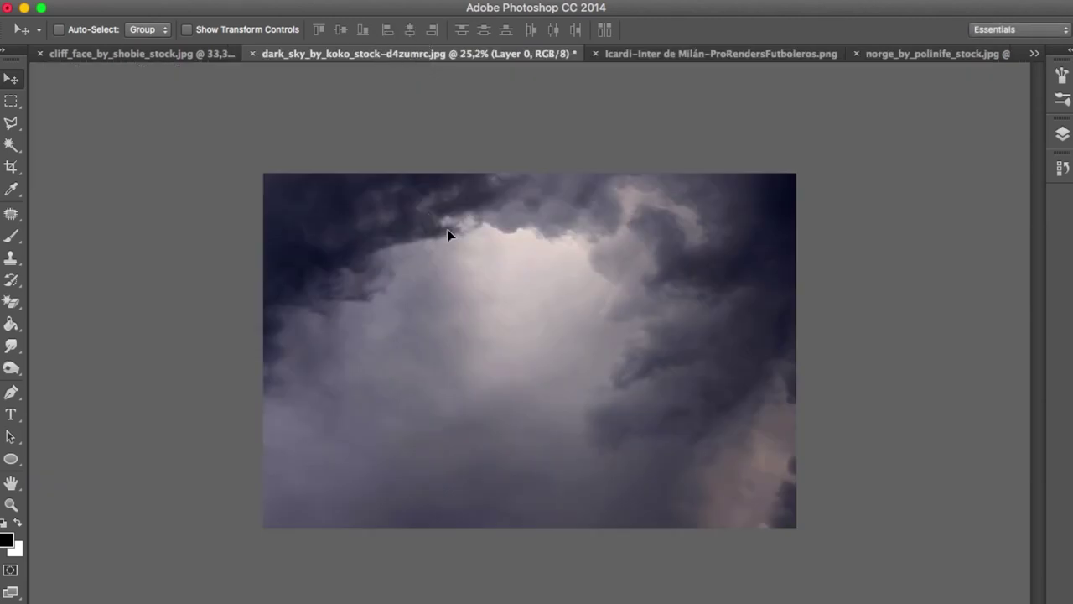
pyautogui.moveTo(447, 229); pyautogui.dragTo(448, 230)
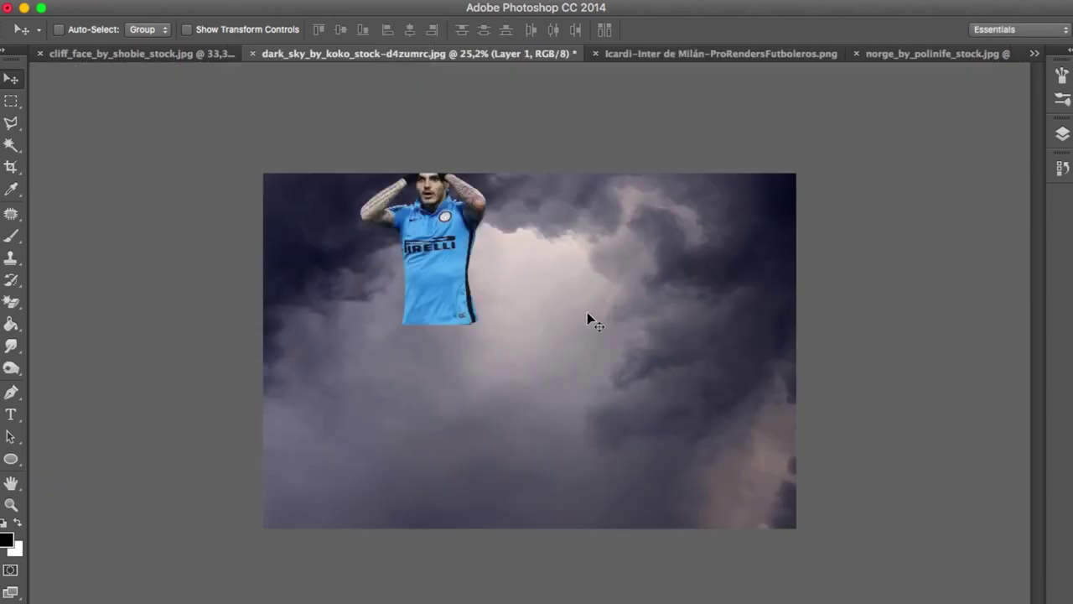
pyautogui.moveTo(511, 349); pyautogui.dragTo(554, 468)
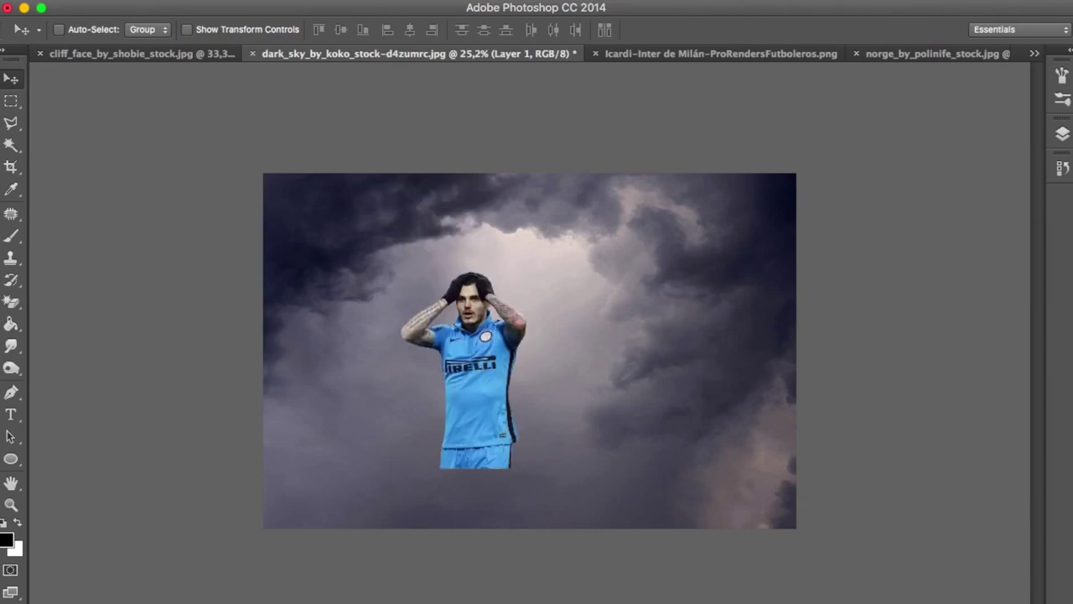
pyautogui.click(757, 30)
pyautogui.click(1062, 134)
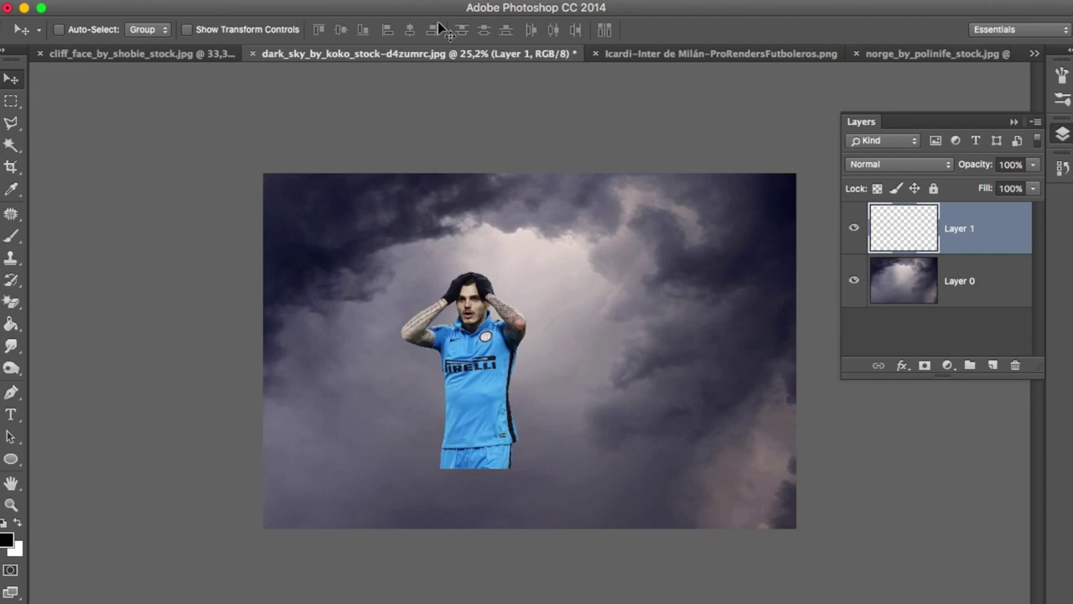
# - Scale the footballer layer proportionally to 162%, entering 136% then scrubbing the height up
pyautogui.hotkey('ctrl', 't')
pyautogui.click(322, 32)
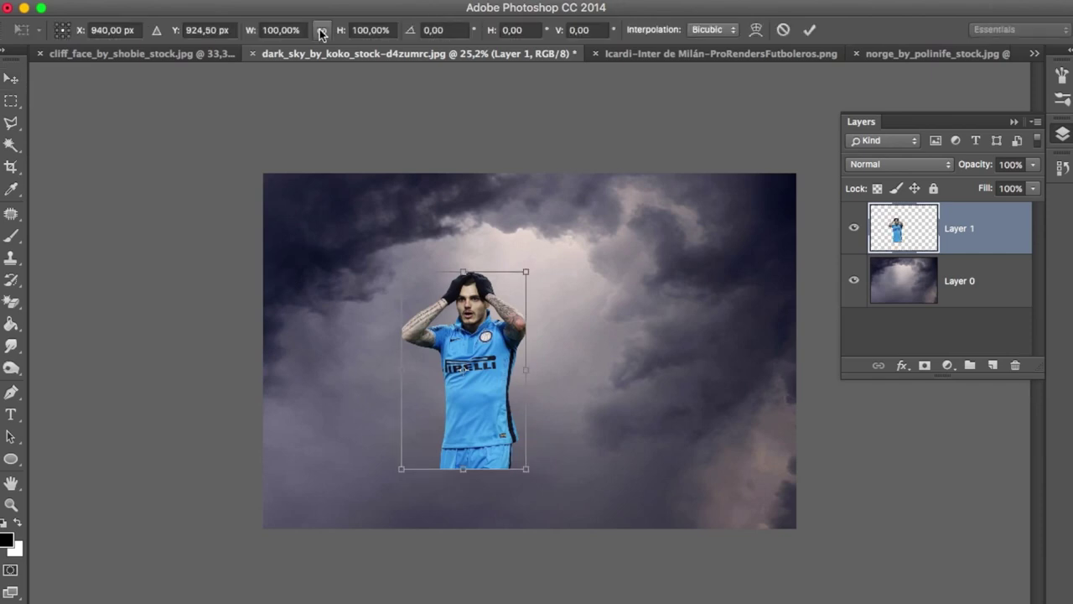
pyautogui.click(371, 31)
pyautogui.write('136')
pyautogui.press('Return')
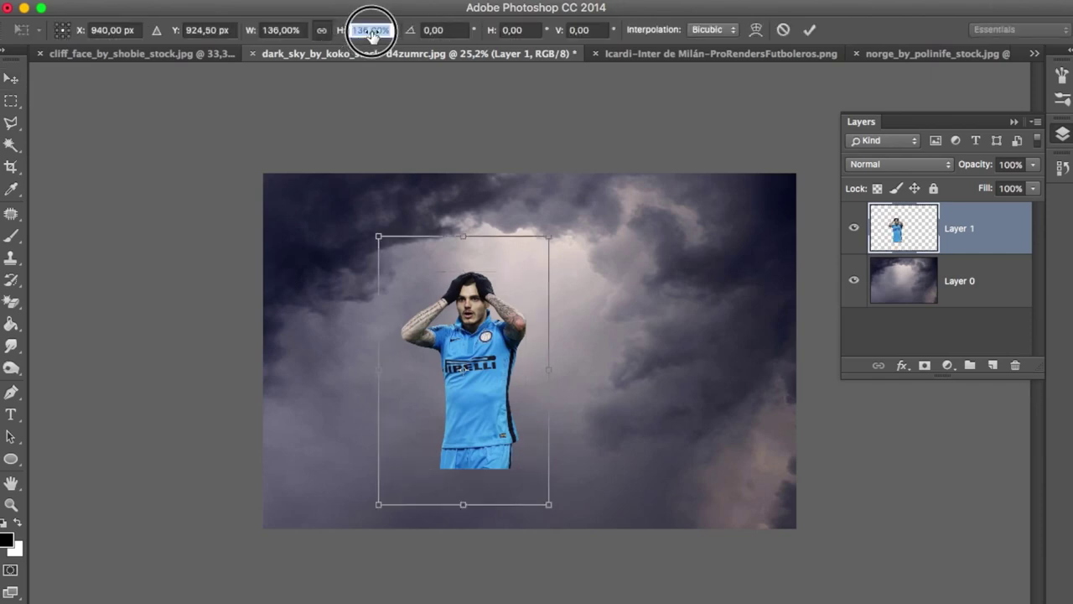
pyautogui.scroll(5, 375, 31)
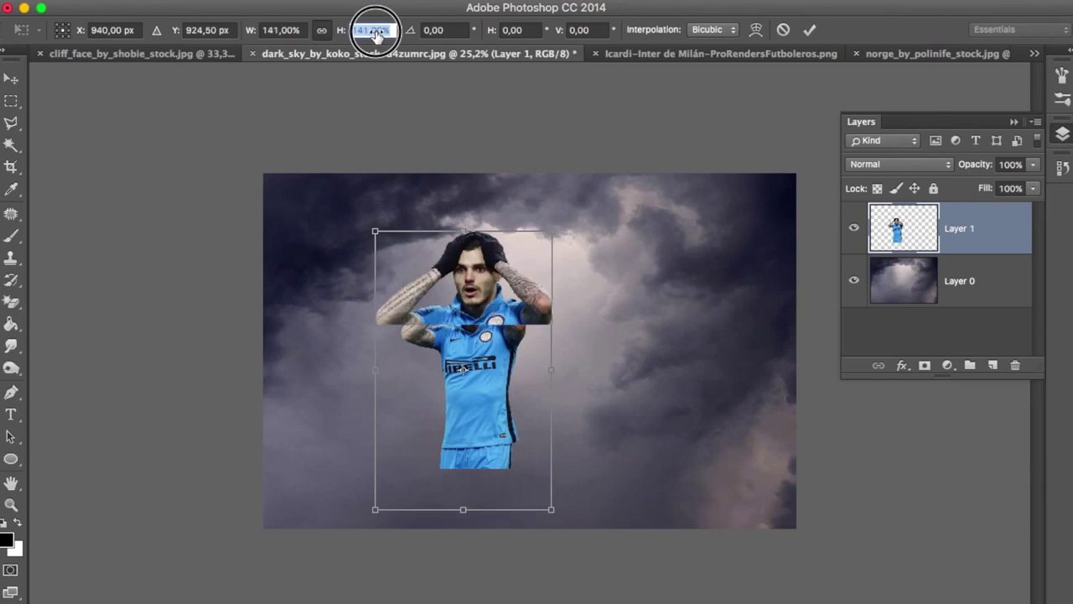
pyautogui.scroll(8, 382, 32)
pyautogui.scroll(9, 391, 32)
pyautogui.scroll(4, 392, 33)
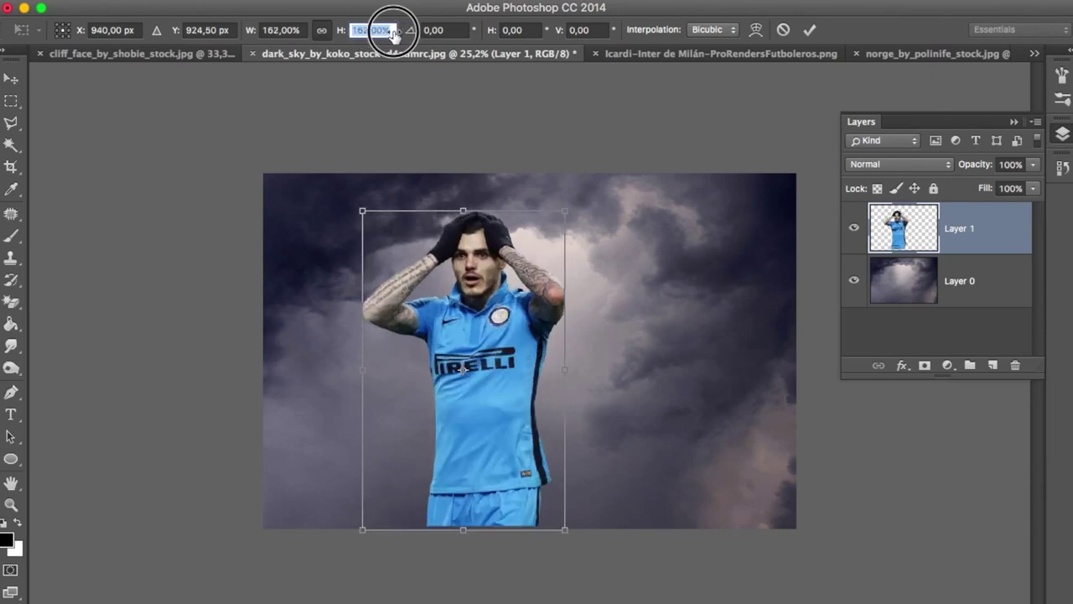
pyautogui.press('Return')
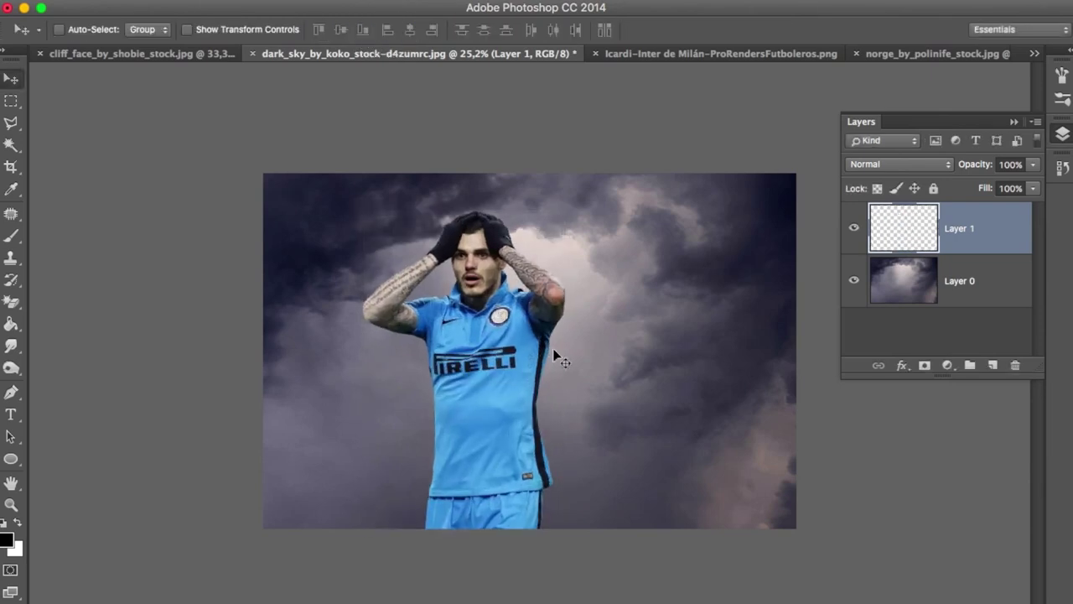
pyautogui.click(956, 279)
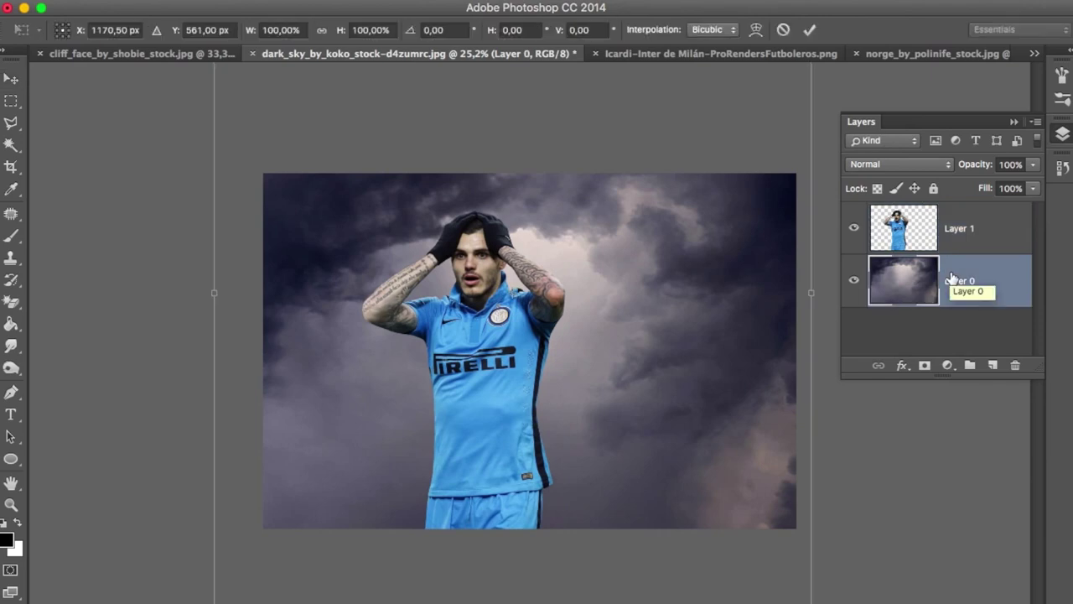
# - Widen the sky canvas by extending the crop on both left and right sides
pyautogui.click(10, 169)
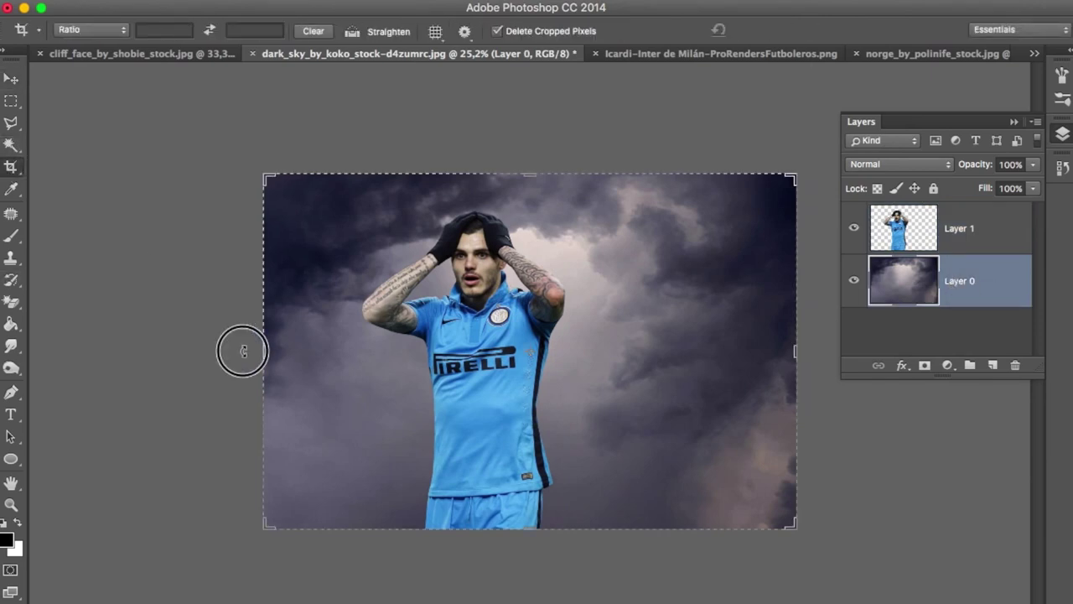
pyautogui.moveTo(243, 350); pyautogui.dragTo(240, 350)
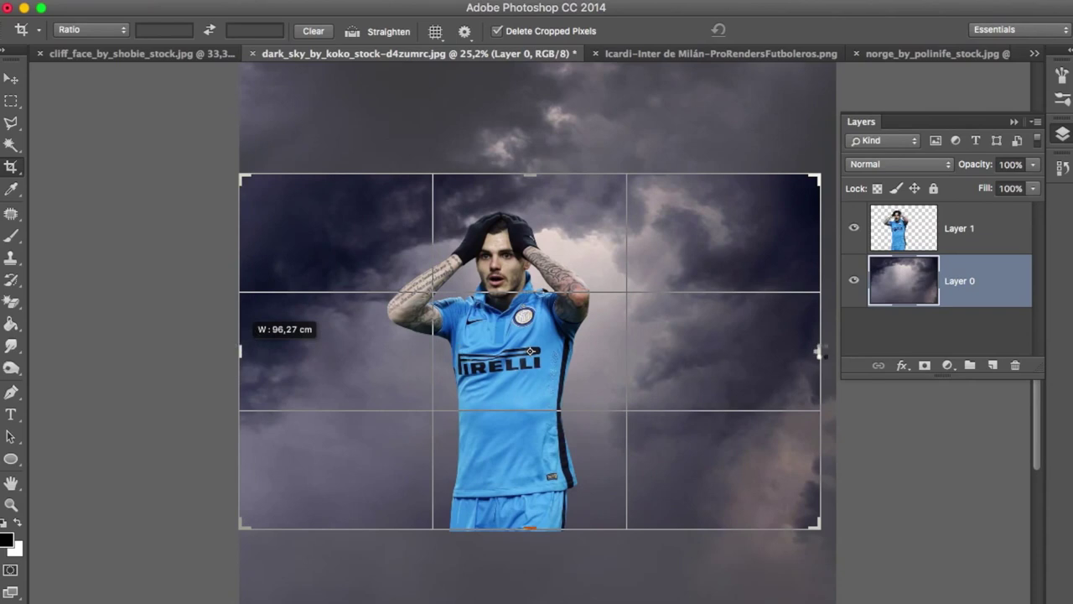
pyautogui.moveTo(820, 354); pyautogui.dragTo(825, 352)
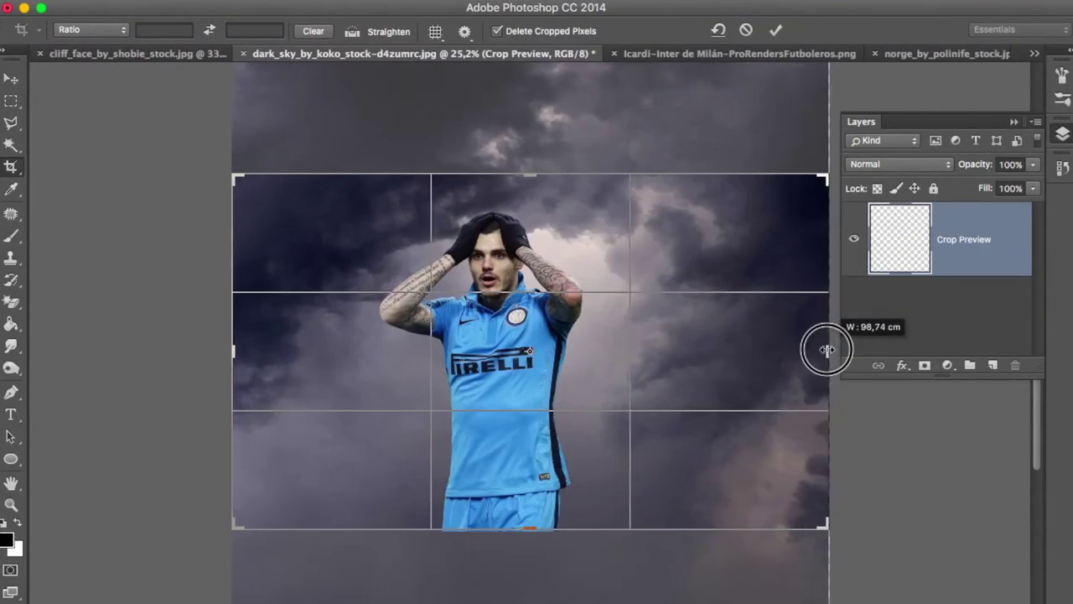
pyautogui.click(774, 31)
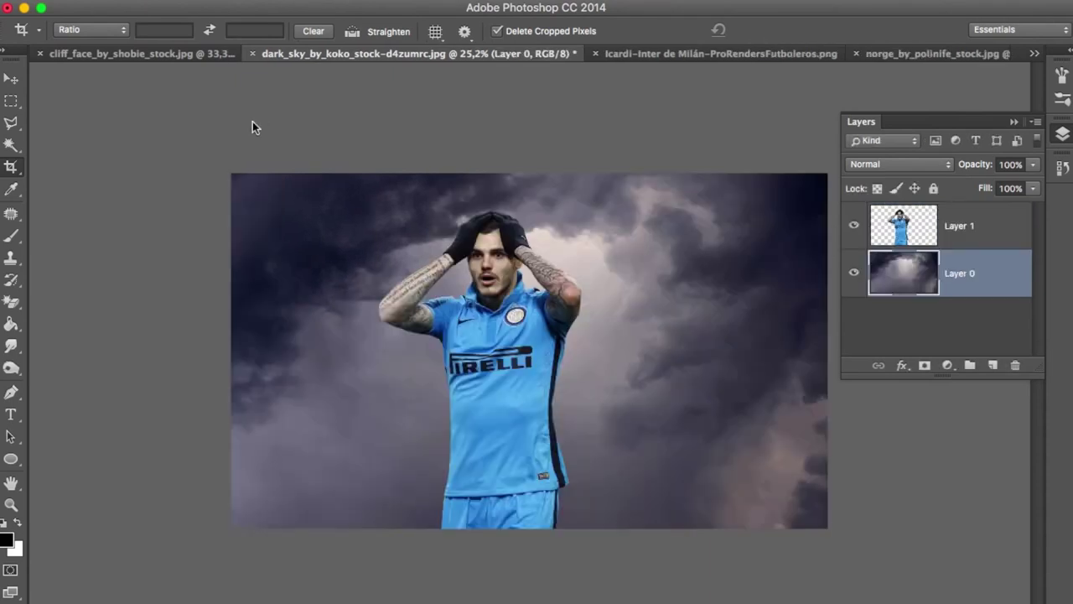
# - Move the footballer layer right of centre and switch to the cliff_face document
pyautogui.click(5, 77)
pyautogui.click(922, 224)
pyautogui.moveTo(604, 354); pyautogui.dragTo(633, 354)
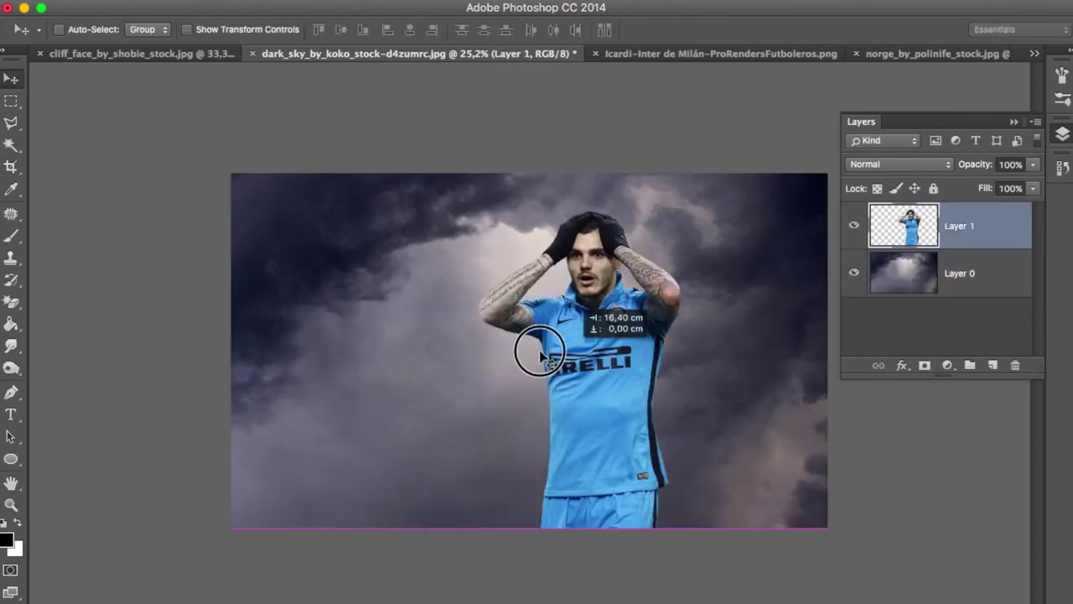
pyautogui.click(201, 56)
pyautogui.click(11, 145)
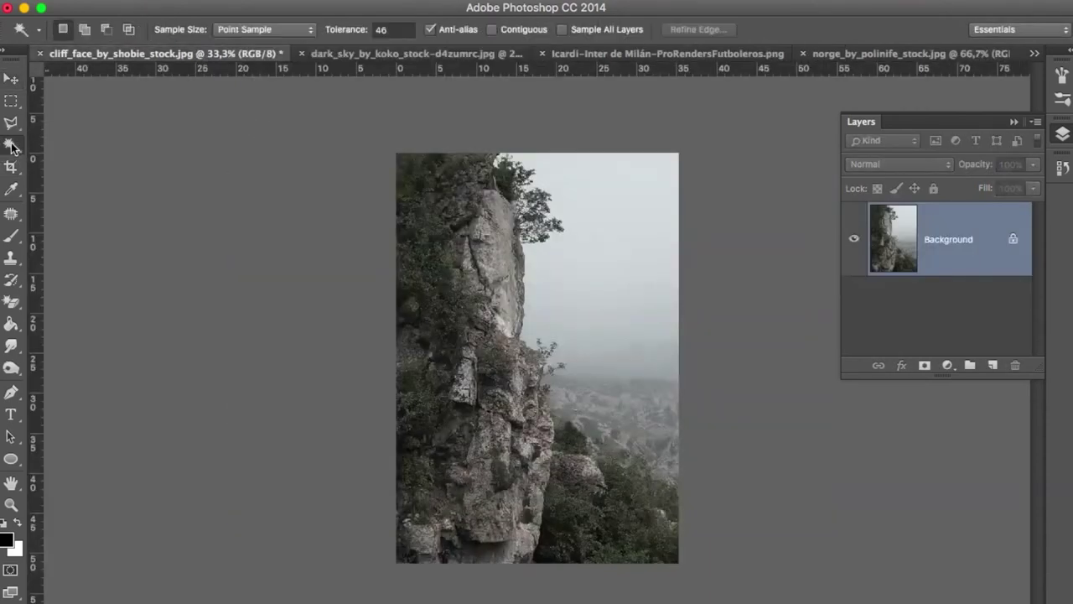
# - Magic Wand the misty sky, invert the selection and mask the sky off the cliff
pyautogui.click(575, 159)
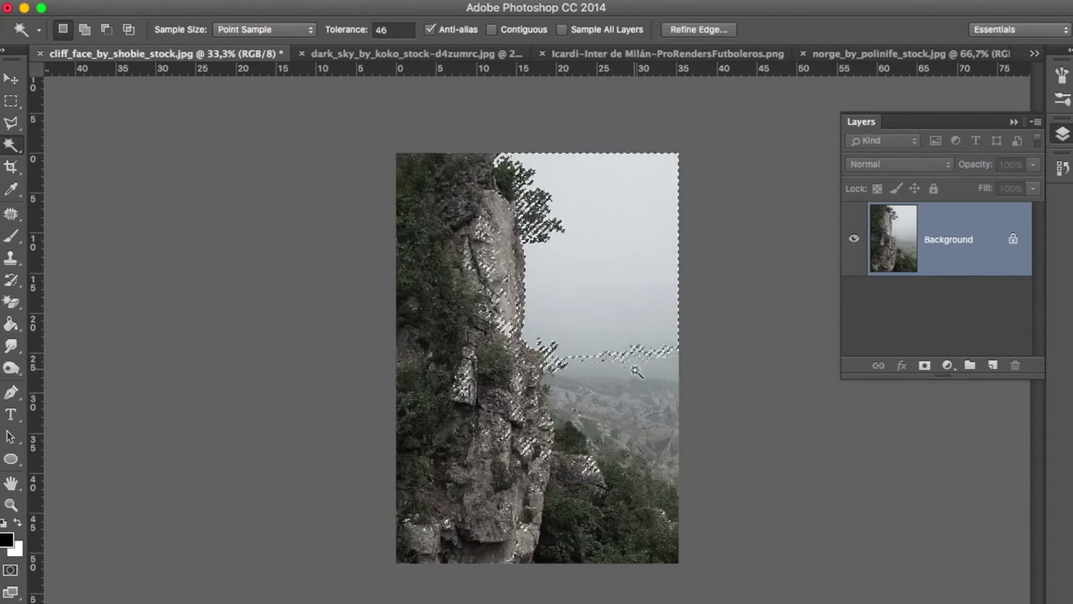
pyautogui.click(601, 424)
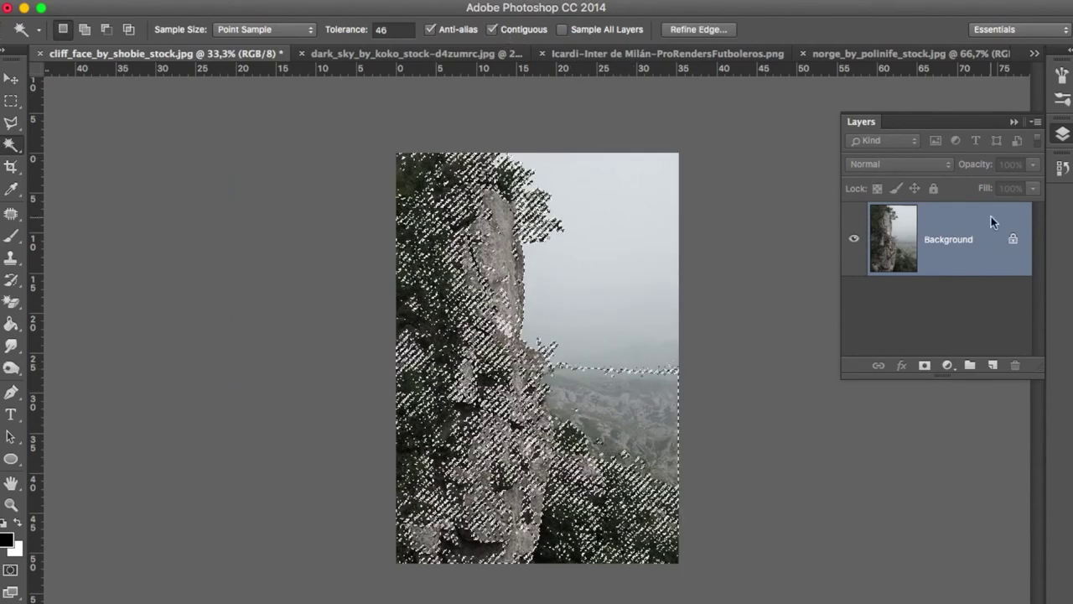
pyautogui.click(1063, 168)
pyautogui.click(947, 206)
pyautogui.click(1063, 134)
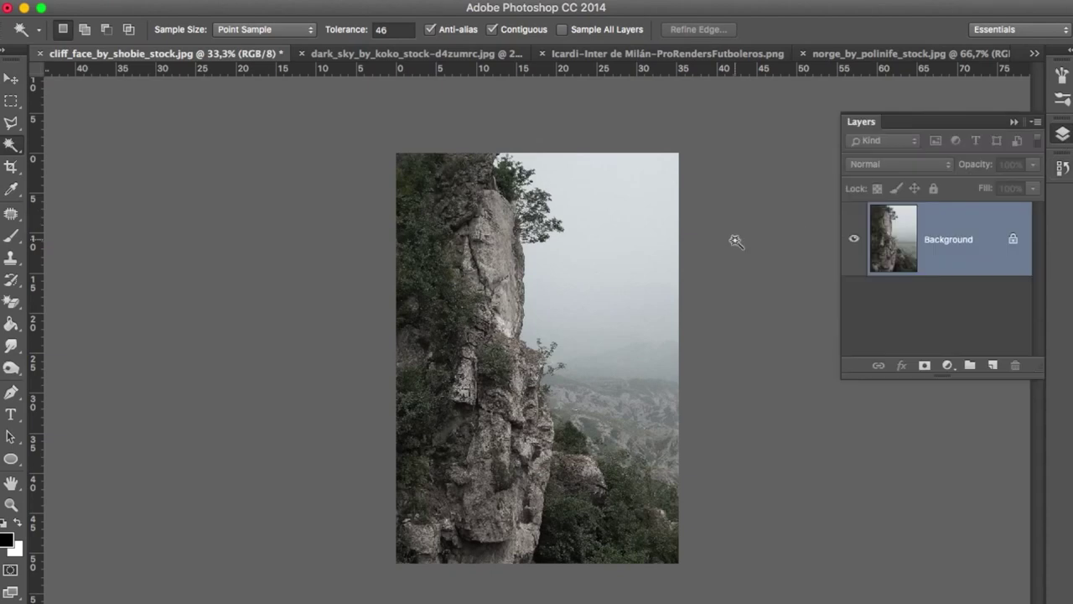
pyautogui.click(625, 201)
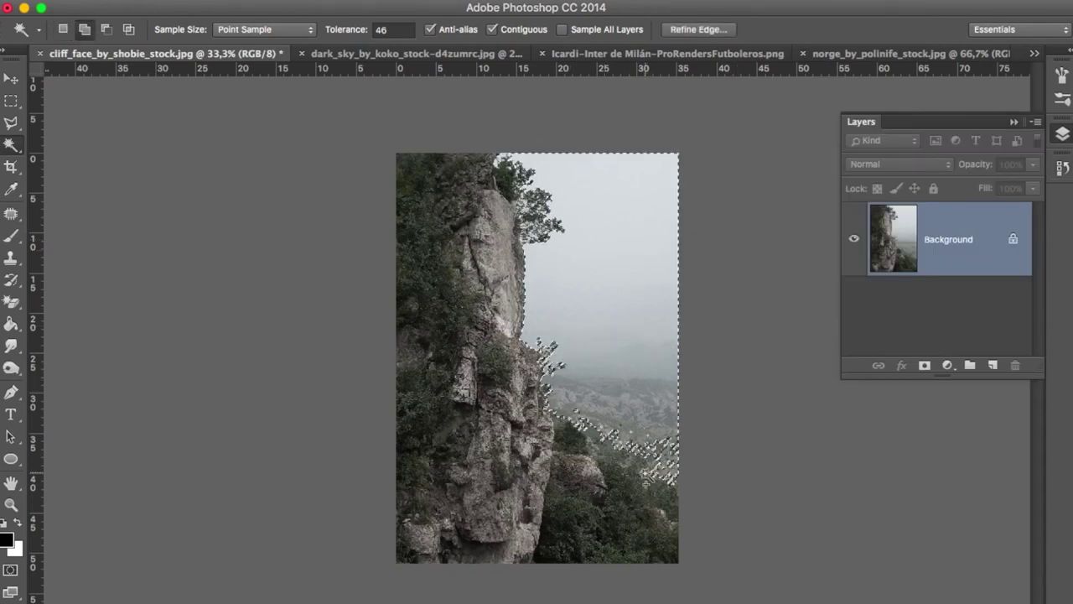
pyautogui.keyDown('shift'); pyautogui.click(645, 478); pyautogui.keyUp('shift')
pyautogui.hotkey('ctrl', 'z')
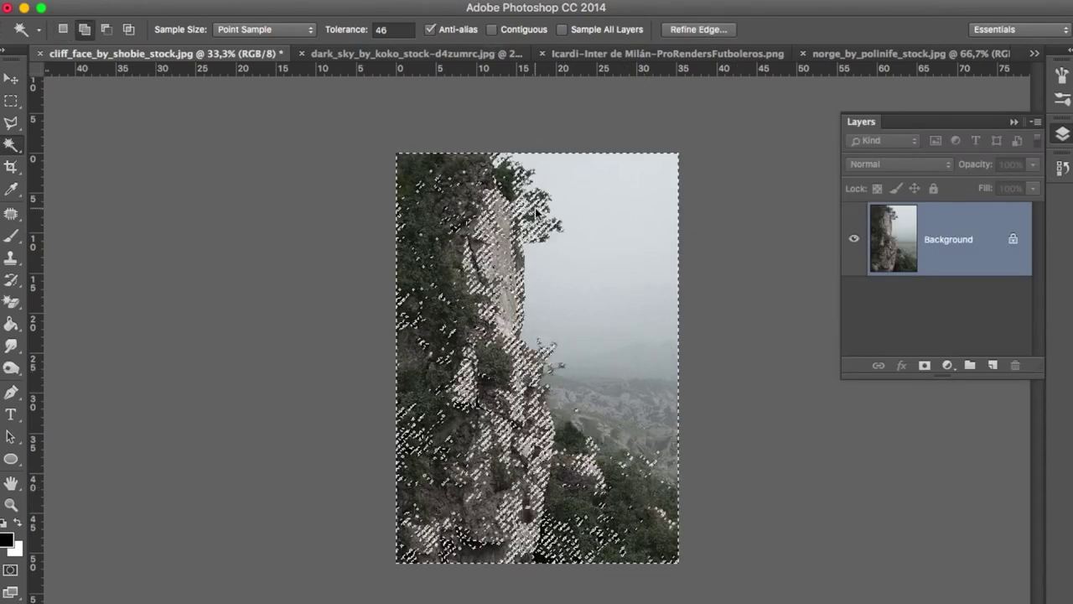
pyautogui.click(925, 365)
pyautogui.hotkey('ctrl', 'z')
pyautogui.rightClick(445, 283)
pyautogui.click(474, 481)
pyautogui.click(925, 364)
# - Try erasing leftover sky along the cliff edge, then revert history to just after the mask
pyautogui.click(11, 302)
pyautogui.hotkey('shift', 'e')
pyautogui.moveTo(612, 503); pyautogui.dragTo(601, 376)
pyautogui.rightClick(601, 376)
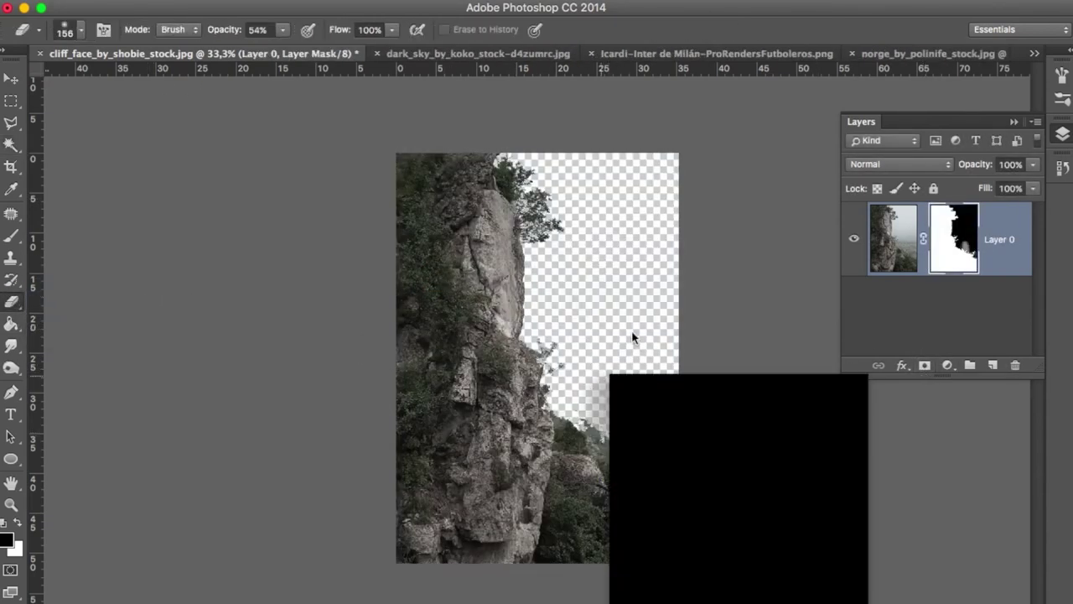
pyautogui.click(1062, 166)
pyautogui.click(1062, 167)
pyautogui.click(994, 221)
pyautogui.click(1063, 133)
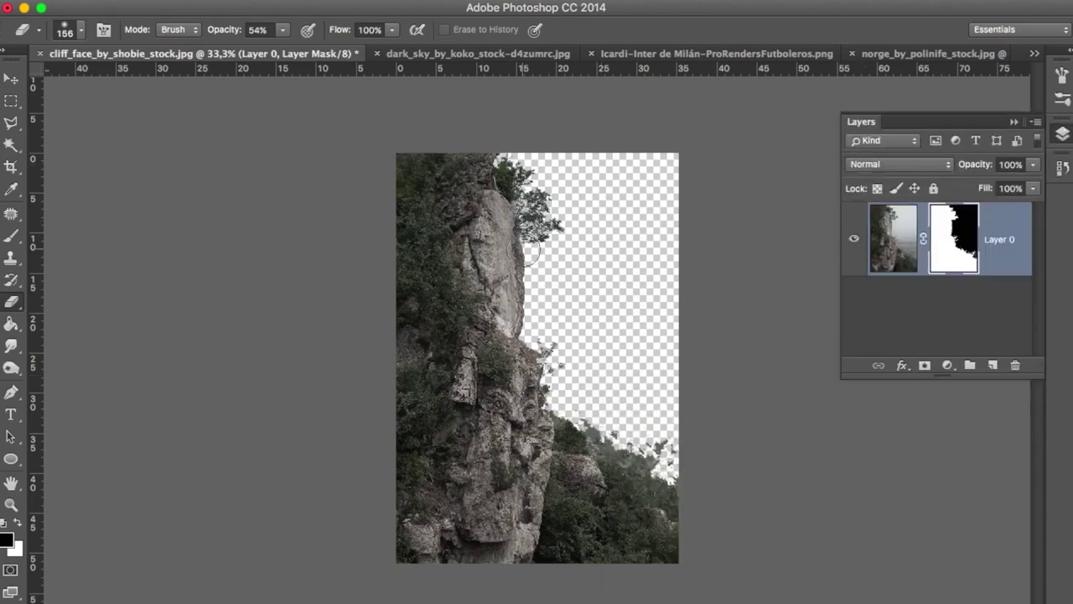
# - Mask out the lassoed lower-right trees with a 300 px brush, then drag the cliff into the sky image
pyautogui.click(11, 123)
pyautogui.moveTo(560, 412)
pyautogui.mouseDown()
pyautogui.moveTo(786, 522)
pyautogui.moveTo(701, 311)
pyautogui.mouseUp()
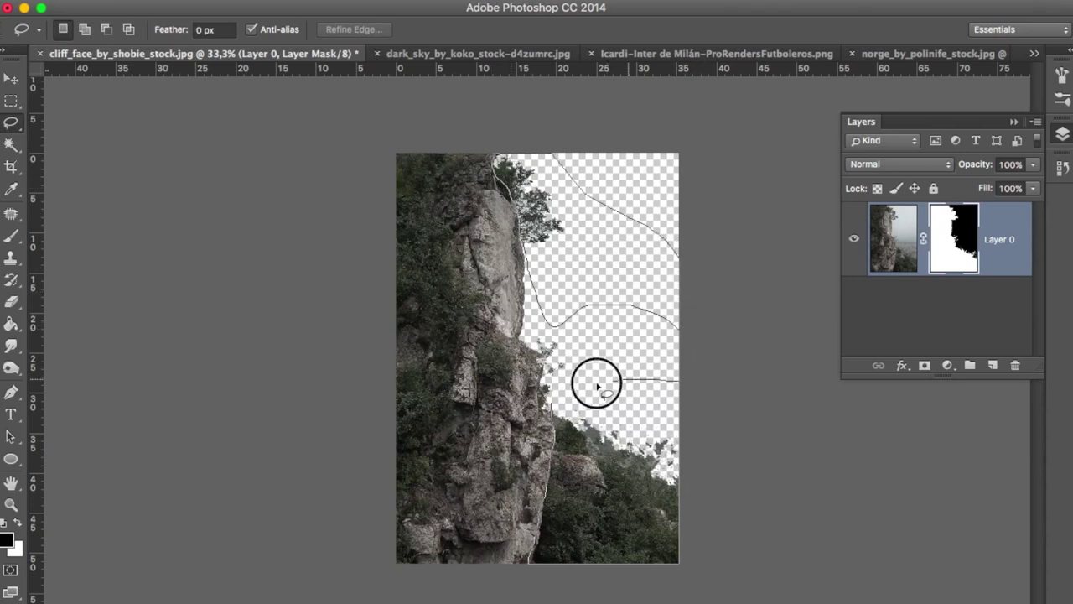
pyautogui.moveTo(701, 310); pyautogui.dragTo(707, 404)
pyautogui.press('b')
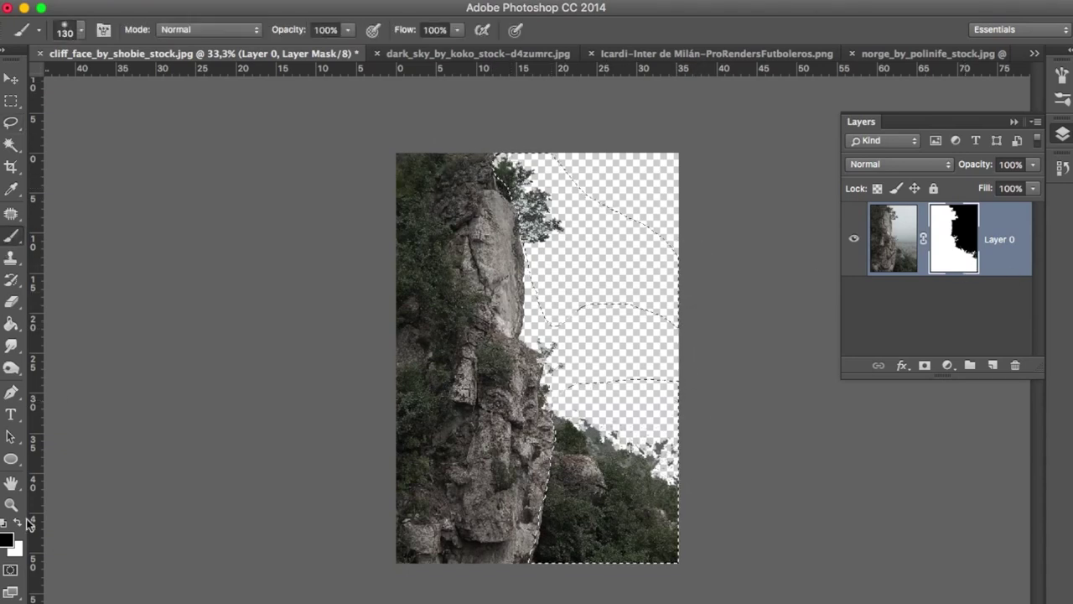
pyautogui.rightClick(565, 471)
pyautogui.click(558, 506)
pyautogui.moveTo(575, 549); pyautogui.dragTo(546, 311)
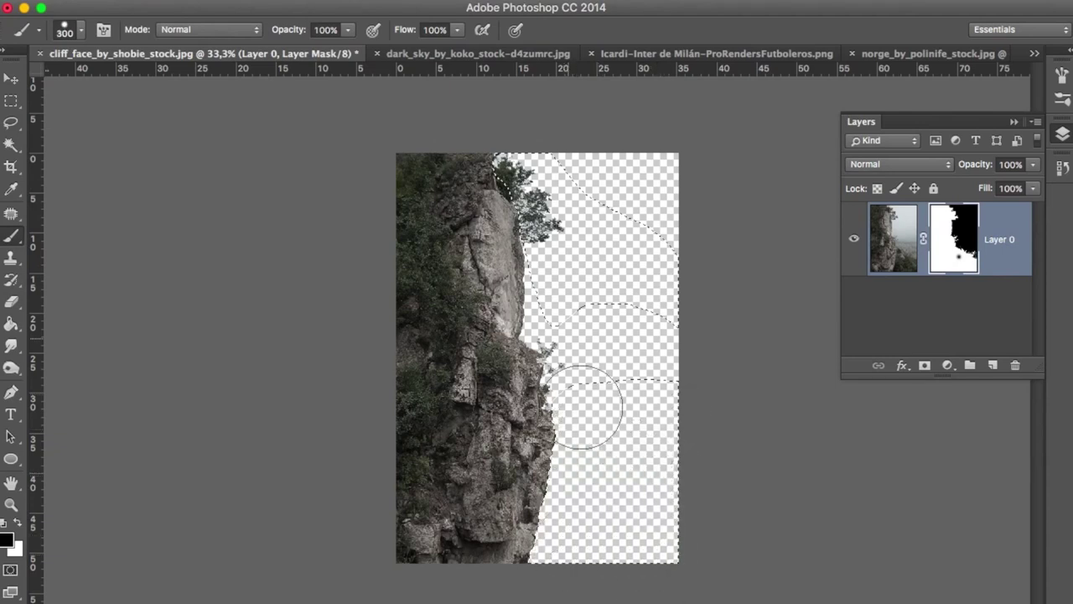
pyautogui.press('v')
pyautogui.moveTo(446, 288)
pyautogui.mouseDown()
pyautogui.moveTo(477, 57)
pyautogui.moveTo(354, 336)
pyautogui.mouseUp()
# - Scale the cliff to 121% along the bottom-left edge and apply its layer mask
pyautogui.hotkey('ctrl', 't')
pyautogui.moveTo(232, 173); pyautogui.dragTo(208, 140)
pyautogui.moveTo(362, 233); pyautogui.dragTo(355, 249)
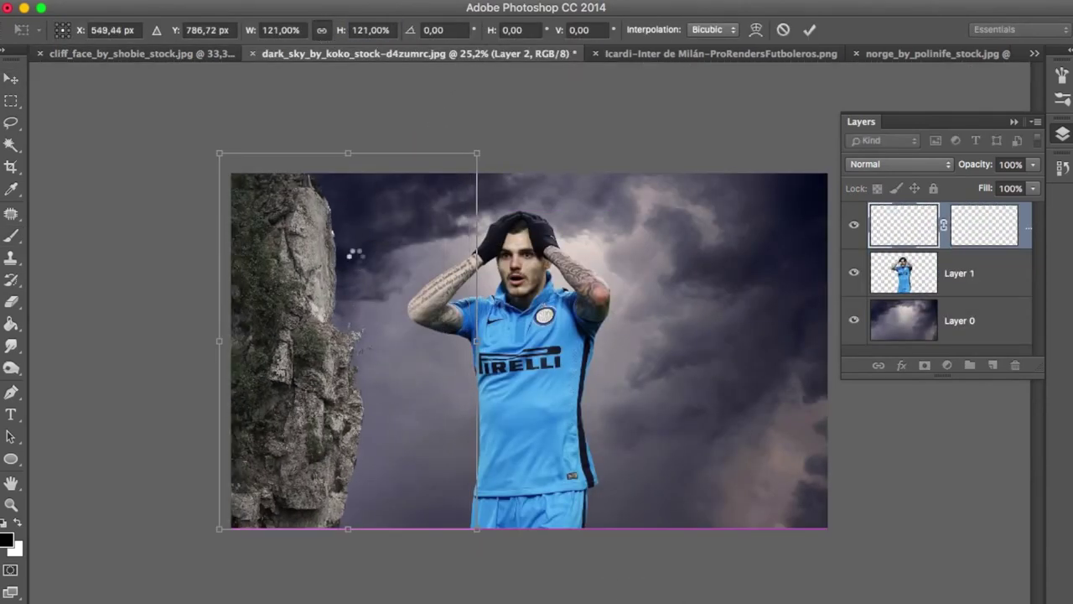
pyautogui.press('Return')
pyautogui.rightClick(989, 220)
pyautogui.click(898, 264)
# - Lasso and delete the ragged fringe along the cliff's edge
pyautogui.press('e')
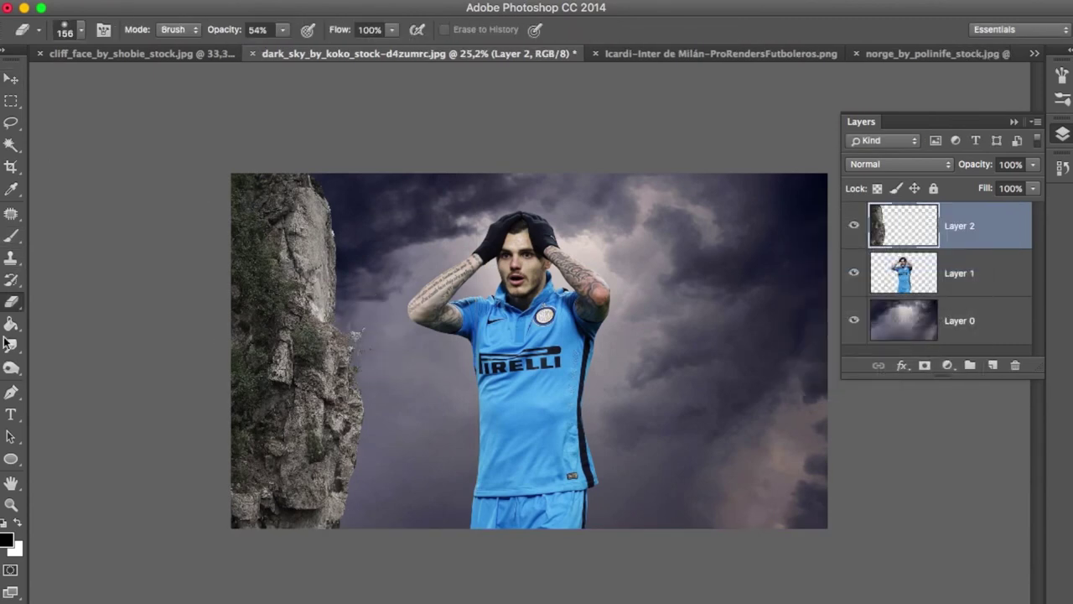
pyautogui.click(4, 127)
pyautogui.moveTo(319, 178)
pyautogui.mouseDown()
pyautogui.moveTo(350, 377)
pyautogui.moveTo(382, 177)
pyautogui.mouseUp()
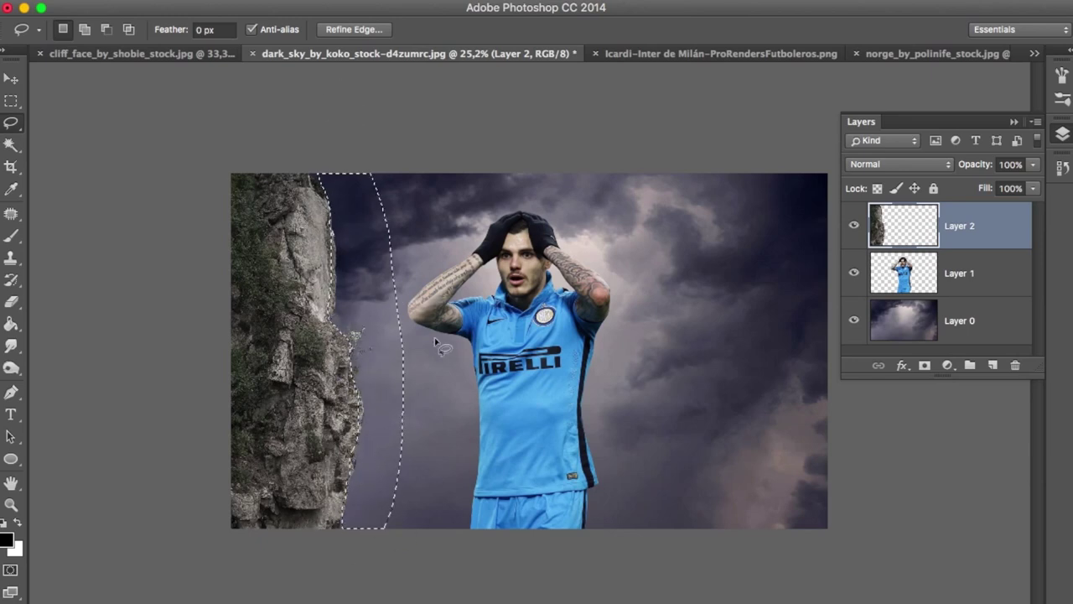
pyautogui.press('Delete')
pyautogui.hotkey('ctrl', 'd')
# - Make the cliff greyer with Hue/Saturation and Color Balance, and colour-balance the player too
pyautogui.hotkey('ctrl', 'u')
pyautogui.press('Return')
pyautogui.hotkey('ctrl', 'b')
pyautogui.press('Return')
pyautogui.click(920, 284)
pyautogui.hotkey('ctrl', 'b')
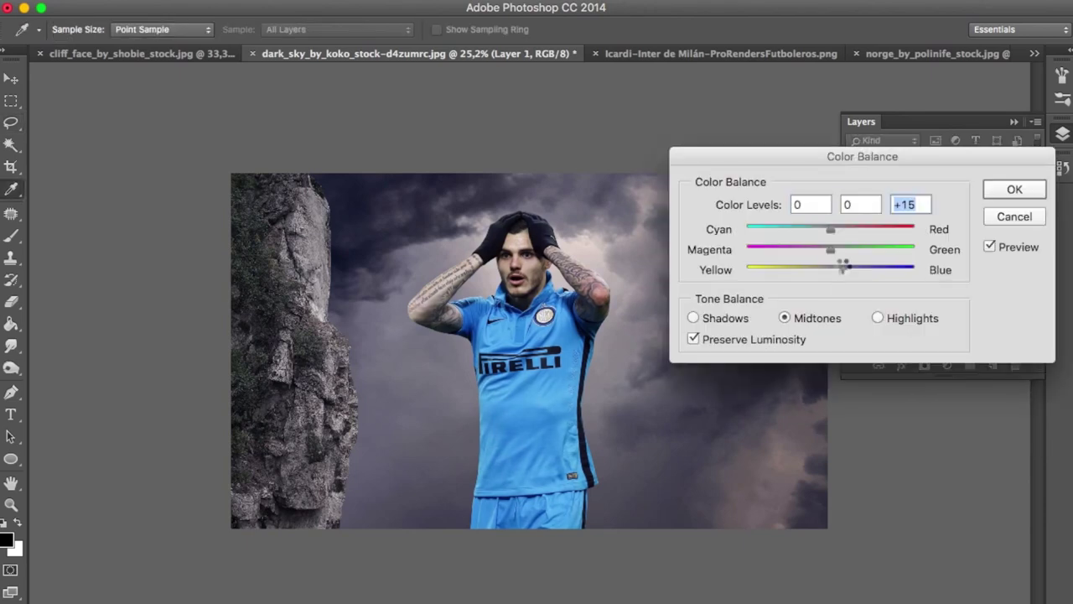
pyautogui.press('Return')
# - Soften the cliff layer with a 4.3 px Gaussian Blur
pyautogui.click(964, 225)
pyautogui.click(394, 0)
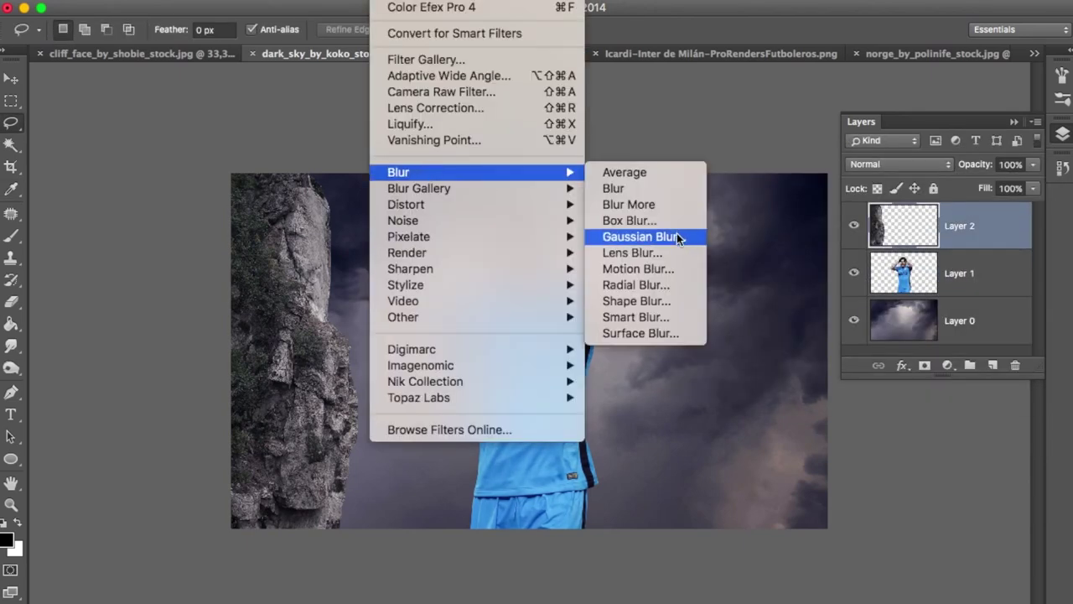
pyautogui.click(676, 236)
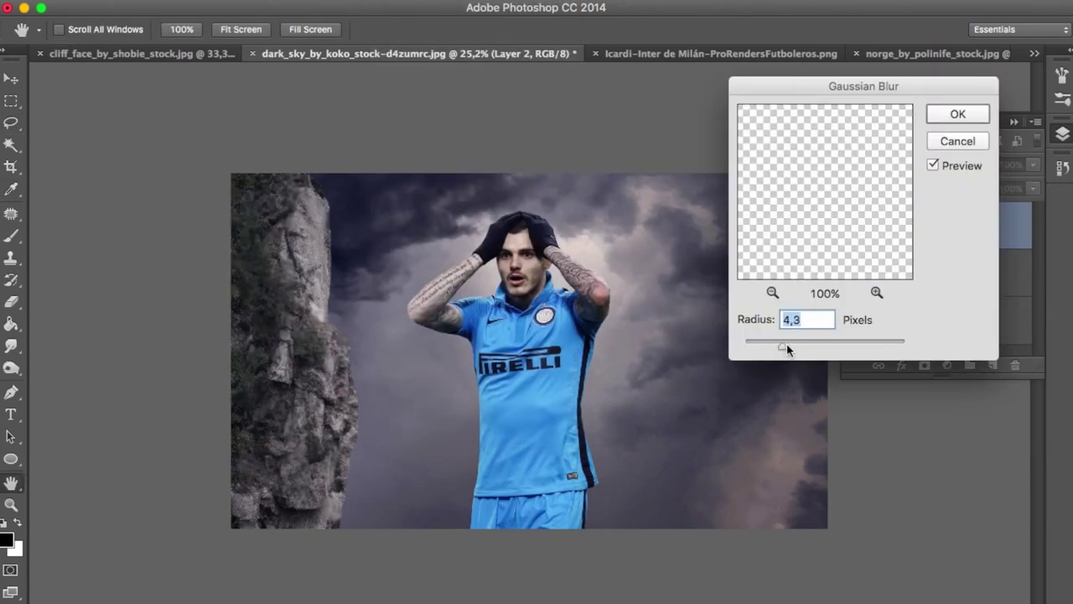
pyautogui.press('Return')
pyautogui.press('o')
pyautogui.rightClick(281, 205)
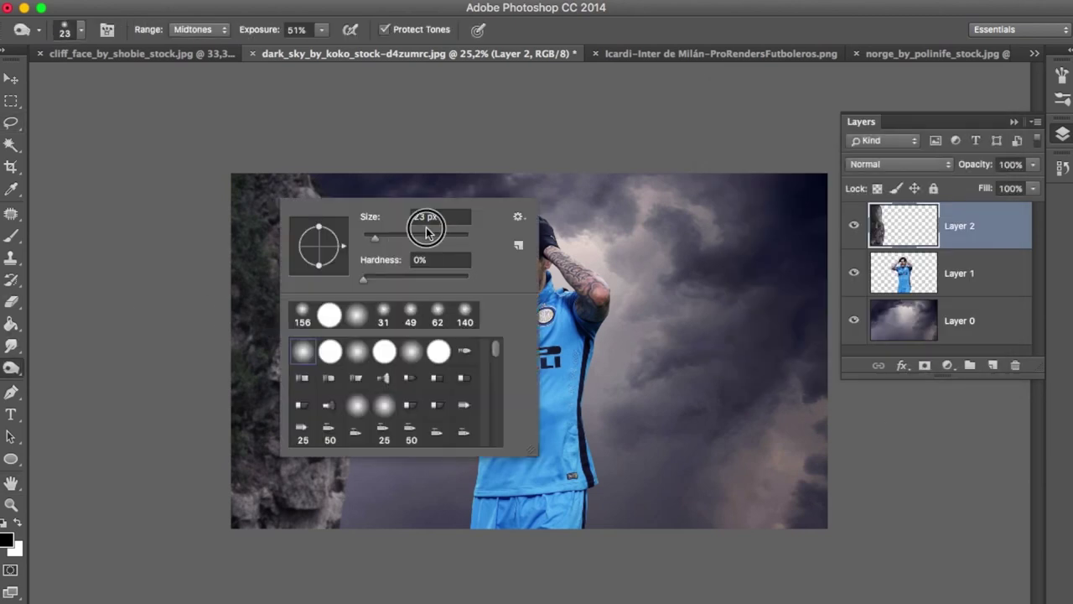
# - Burn the upper and lower cliff darker with a 148 px brush
pyautogui.press('Return')
pyautogui.rightClick(308, 357)
pyautogui.write('148')
pyautogui.press('Return')
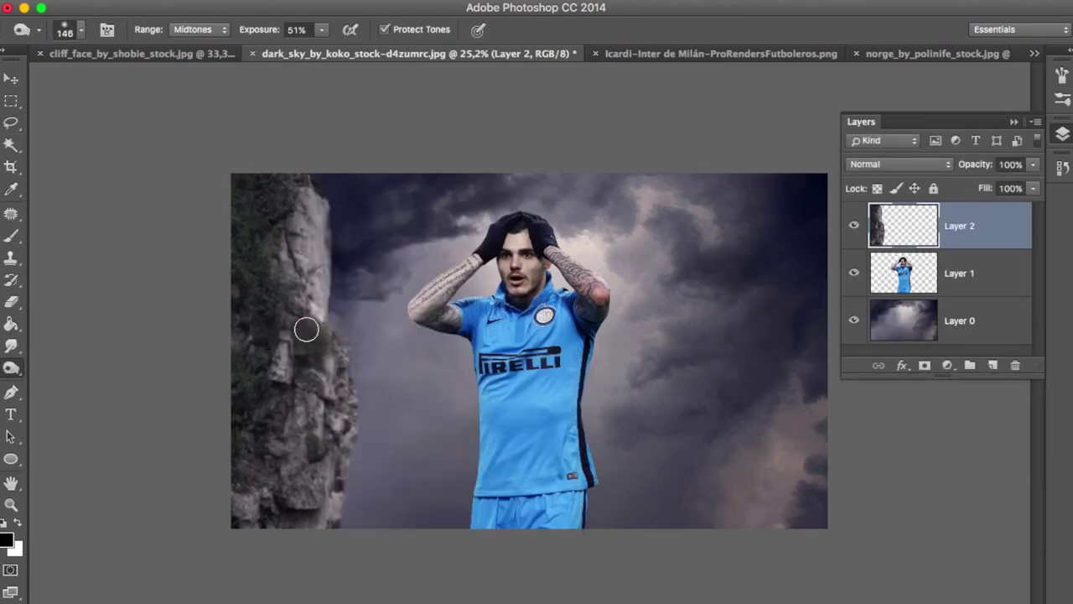
pyautogui.moveTo(327, 498)
pyautogui.mouseDown()
pyautogui.moveTo(292, 503)
pyautogui.moveTo(288, 534)
pyautogui.mouseUp()
pyautogui.moveTo(346, 222); pyautogui.dragTo(331, 245)
pyautogui.moveTo(285, 289); pyautogui.dragTo(271, 213)
# - Dodge the lower cliff and its edge lighter with a 79 px, then 121 px brush
pyautogui.rightClick(11, 367)
pyautogui.click(62, 366)
pyautogui.rightClick(398, 367)
pyautogui.write('79')
pyautogui.press('Return')
pyautogui.moveTo(324, 408); pyautogui.dragTo(339, 535)
pyautogui.moveTo(286, 394); pyautogui.dragTo(334, 541)
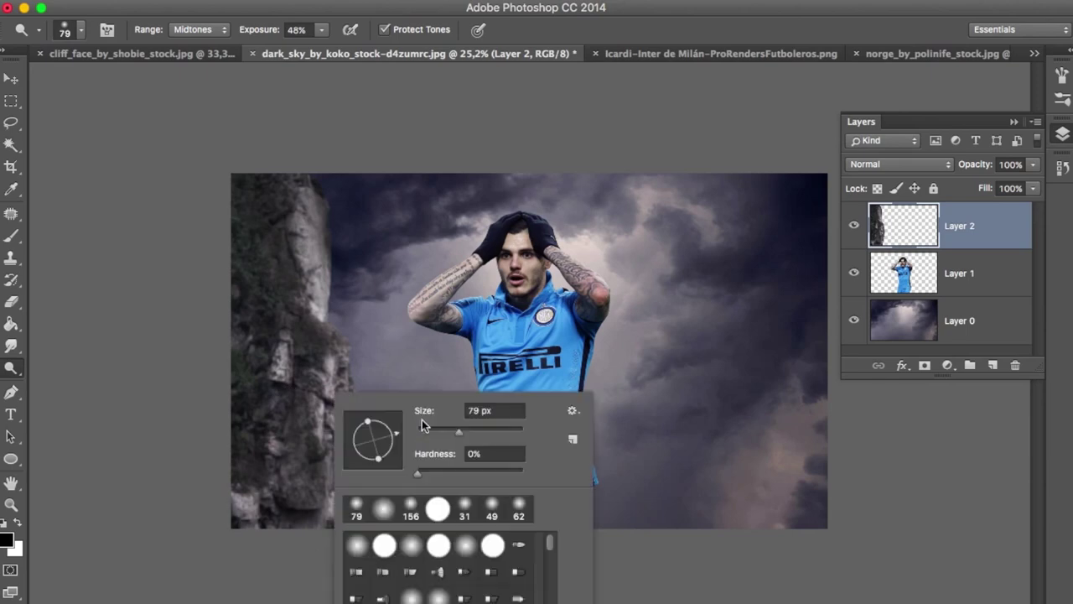
pyautogui.press(']')
pyautogui.press(']')
pyautogui.press(']')
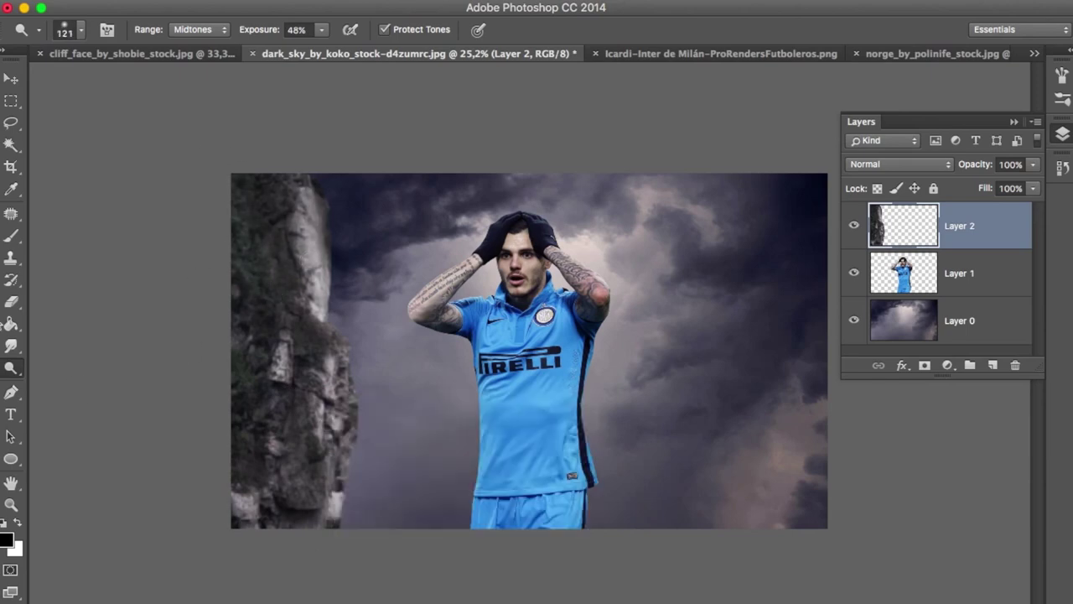
pyautogui.moveTo(348, 331)
pyautogui.mouseDown()
pyautogui.moveTo(300, 364)
pyautogui.moveTo(352, 513)
pyautogui.mouseUp()
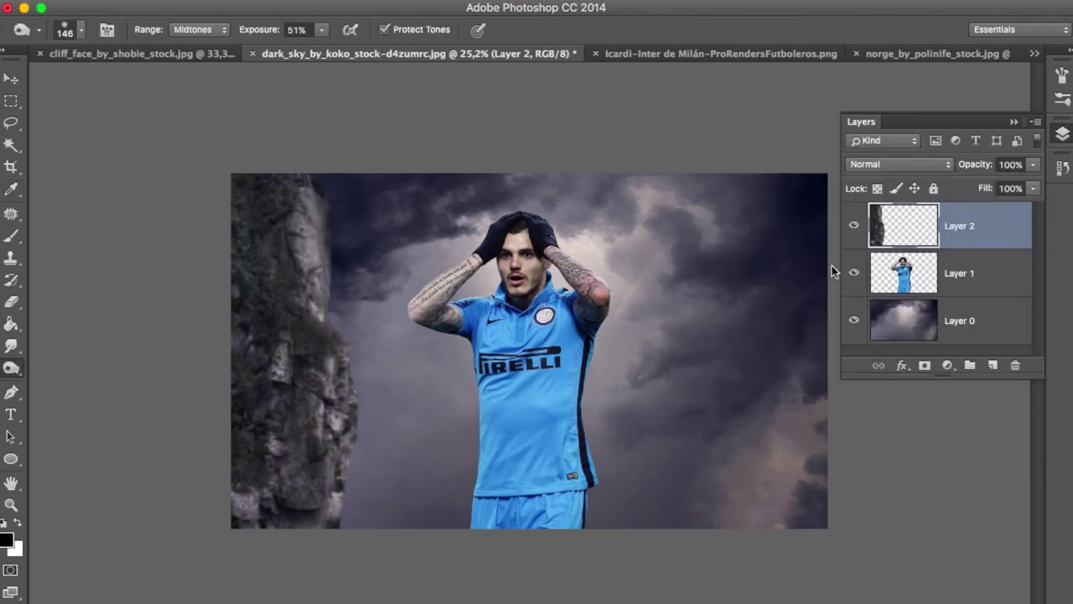
# - Close the cliff_face and Icardi source documents without saving
pyautogui.click(101, 50)
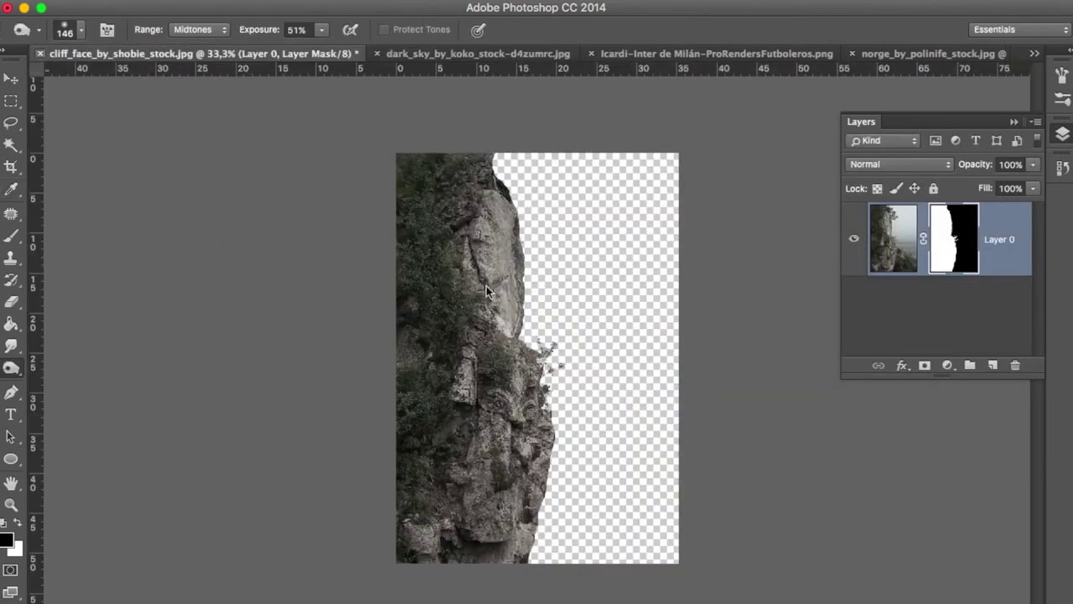
pyautogui.click(39, 53)
pyautogui.click(462, 232)
pyautogui.click(516, 50)
pyautogui.click(383, 53)
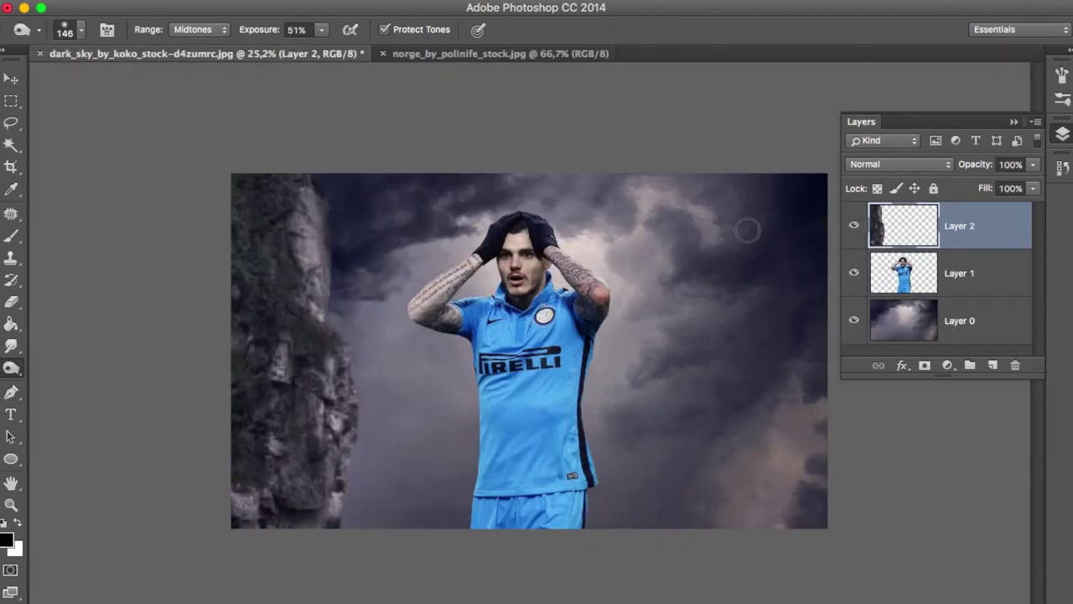
pyautogui.click(959, 272)
pyautogui.scroll(4, 543, 281)
# - Burn the underside of the left forearm with a 51 px brush
pyautogui.scroll(2, 558, 281)
pyautogui.rightClick(270, 358)
pyautogui.write('51')
pyautogui.press('Return')
pyautogui.moveTo(258, 394)
pyautogui.mouseDown()
pyautogui.moveTo(232, 429)
pyautogui.moveTo(263, 377)
pyautogui.moveTo(228, 439)
pyautogui.mouseUp()
# - Burn the shirt's edge and the area near the placket with a 55 px brush
pyautogui.scroll(-3, 407, 503)
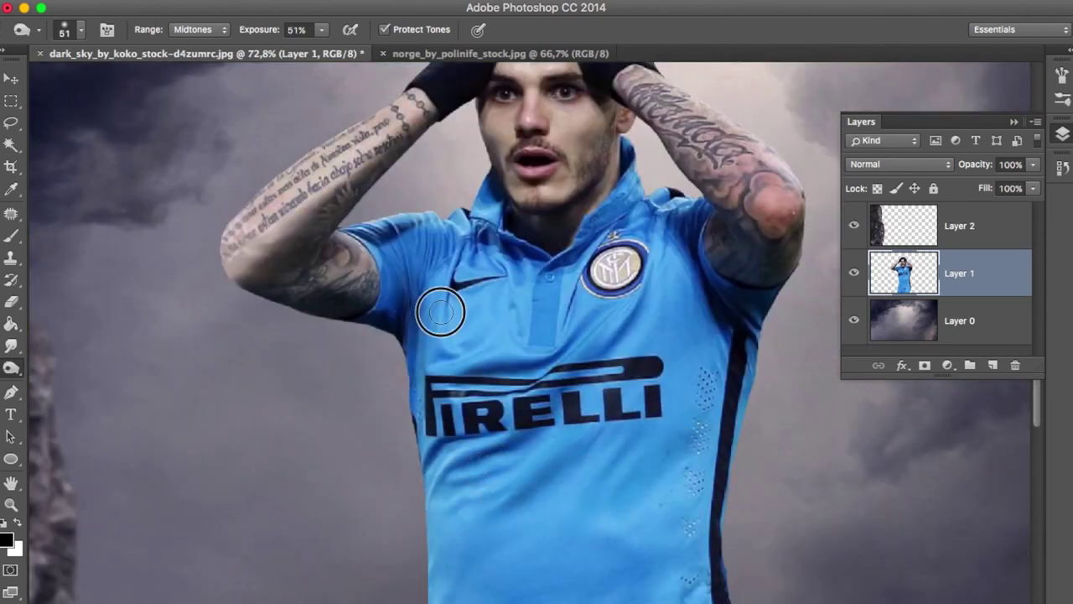
pyautogui.scroll(2, 761, 285)
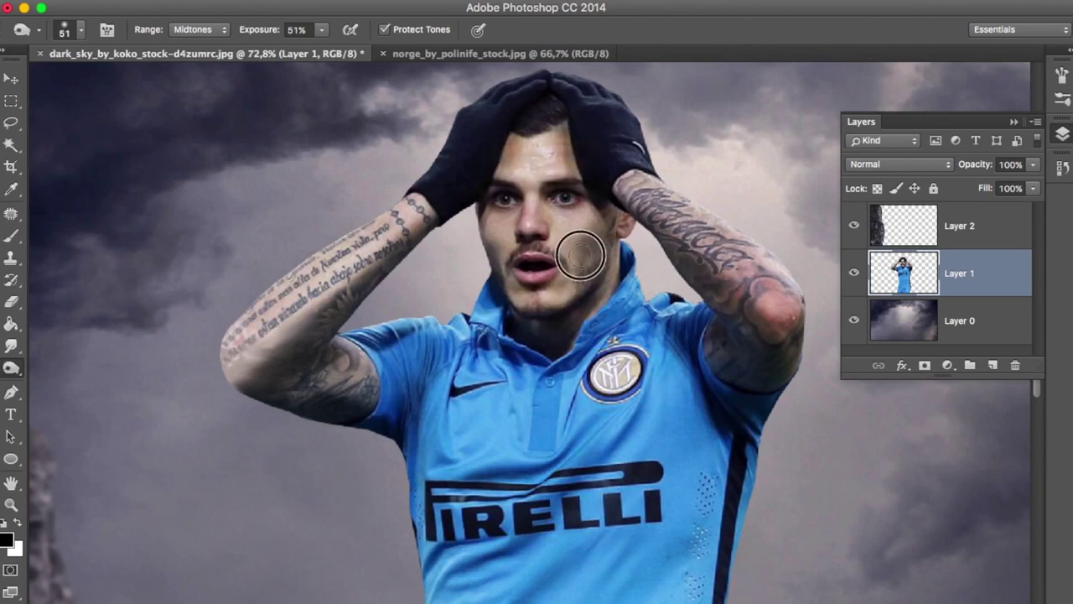
pyautogui.rightClick(551, 227)
pyautogui.moveTo(664, 264); pyautogui.dragTo(644, 264)
pyautogui.press('Return')
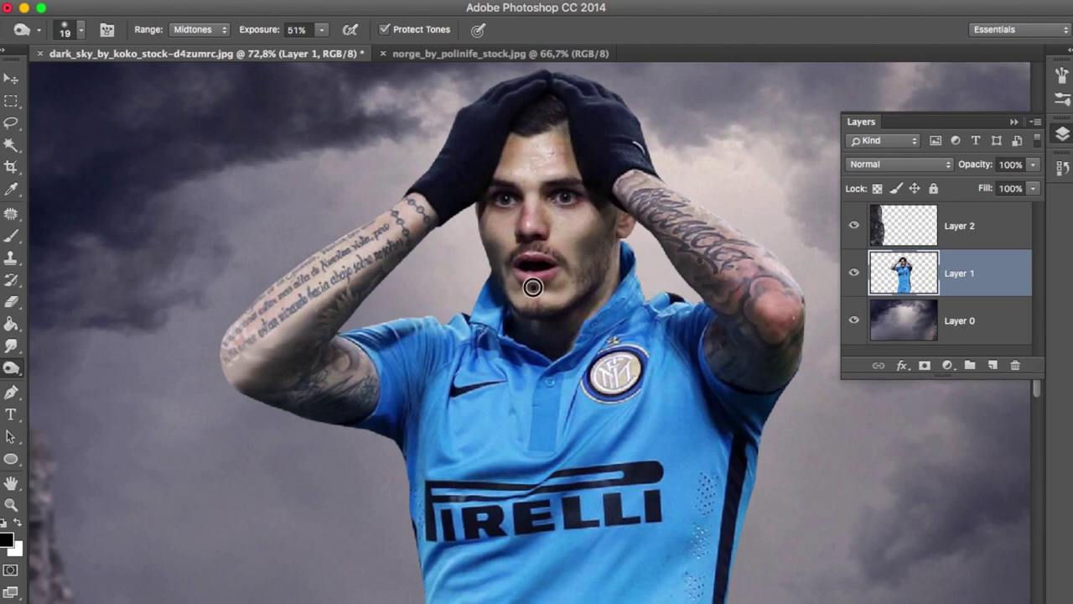
pyautogui.rightClick(638, 279)
pyautogui.moveTo(754, 314); pyautogui.dragTo(780, 314)
pyautogui.press('Return')
pyautogui.scroll(-3, 610, 526)
pyautogui.moveTo(611, 527)
pyautogui.mouseDown()
pyautogui.moveTo(640, 562)
pyautogui.moveTo(814, 436)
pyautogui.mouseUp()
pyautogui.scroll(5, 587, 503)
pyautogui.scroll(2, 528, 503)
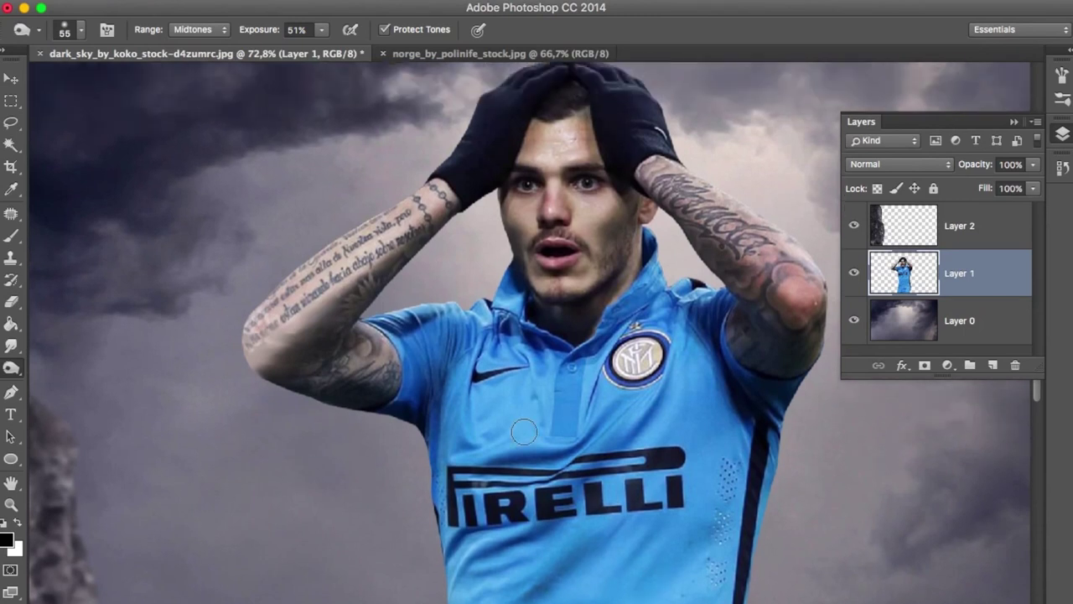
pyautogui.moveTo(585, 370); pyautogui.dragTo(579, 417)
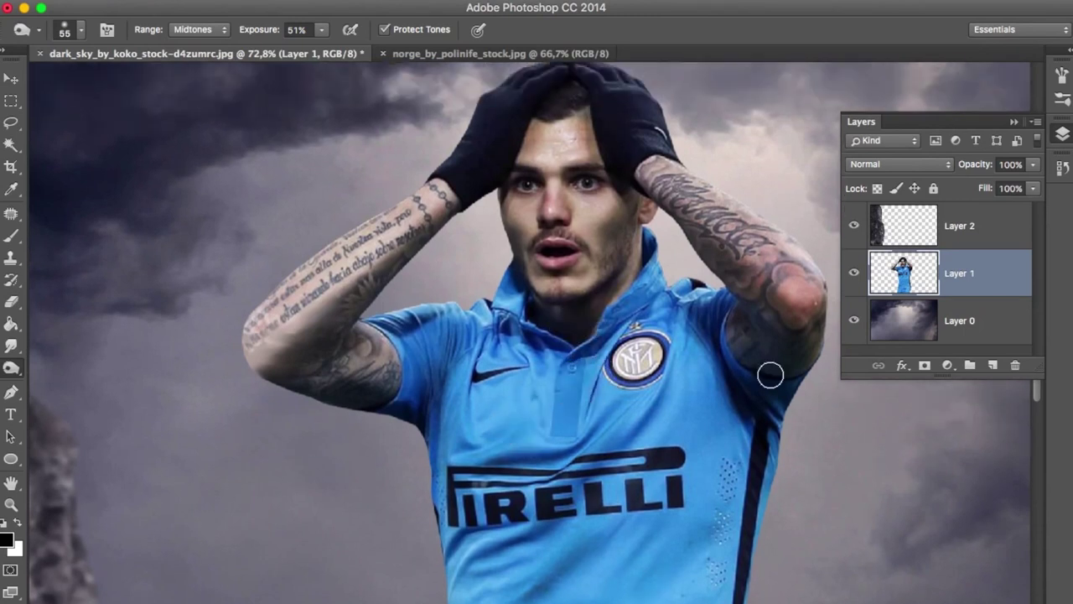
# - Switch to the Dodge tool and brighten both forearm tattoos
pyautogui.rightClick(11, 368)
pyautogui.click(84, 359)
pyautogui.rightClick(279, 251)
pyautogui.press('Escape')
pyautogui.moveTo(297, 271)
pyautogui.mouseDown()
pyautogui.moveTo(432, 201)
pyautogui.moveTo(347, 367)
pyautogui.mouseUp()
pyautogui.hscroll(4, 347, 367)
pyautogui.moveTo(658, 216)
pyautogui.mouseDown()
pyautogui.moveTo(625, 207)
pyautogui.moveTo(730, 323)
pyautogui.mouseUp()
# - Dodge the shirt below PIRELLI and down its lower middle
pyautogui.scroll(-2, 727, 377)
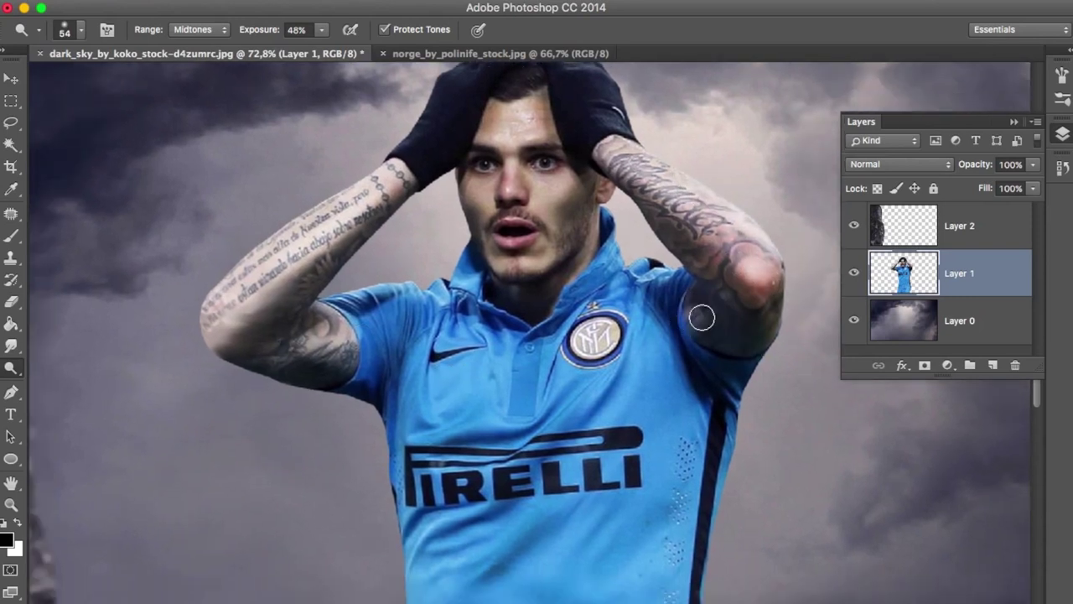
pyautogui.scroll(-8, 693, 314)
pyautogui.moveTo(709, 260); pyautogui.dragTo(709, 322)
pyautogui.moveTo(460, 272); pyautogui.dragTo(592, 237)
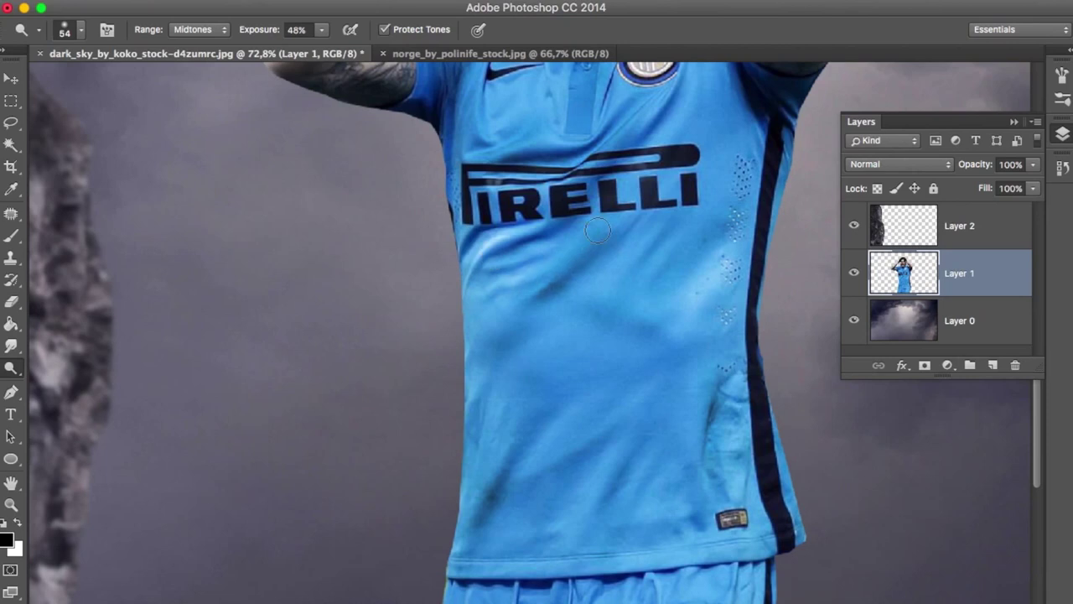
pyautogui.moveTo(492, 145)
pyautogui.mouseDown()
pyautogui.moveTo(612, 204)
pyautogui.moveTo(662, 172)
pyautogui.mouseUp()
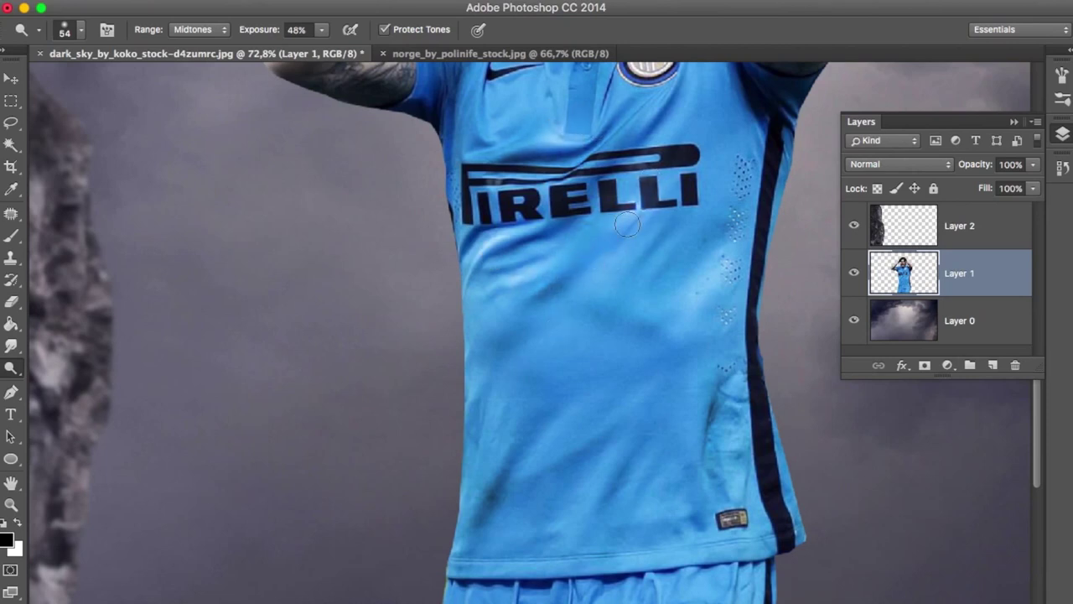
pyautogui.moveTo(605, 327)
pyautogui.mouseDown()
pyautogui.moveTo(554, 449)
pyautogui.moveTo(495, 495)
pyautogui.moveTo(486, 394)
pyautogui.moveTo(612, 525)
pyautogui.mouseUp()
pyautogui.scroll(-5, 754, 419)
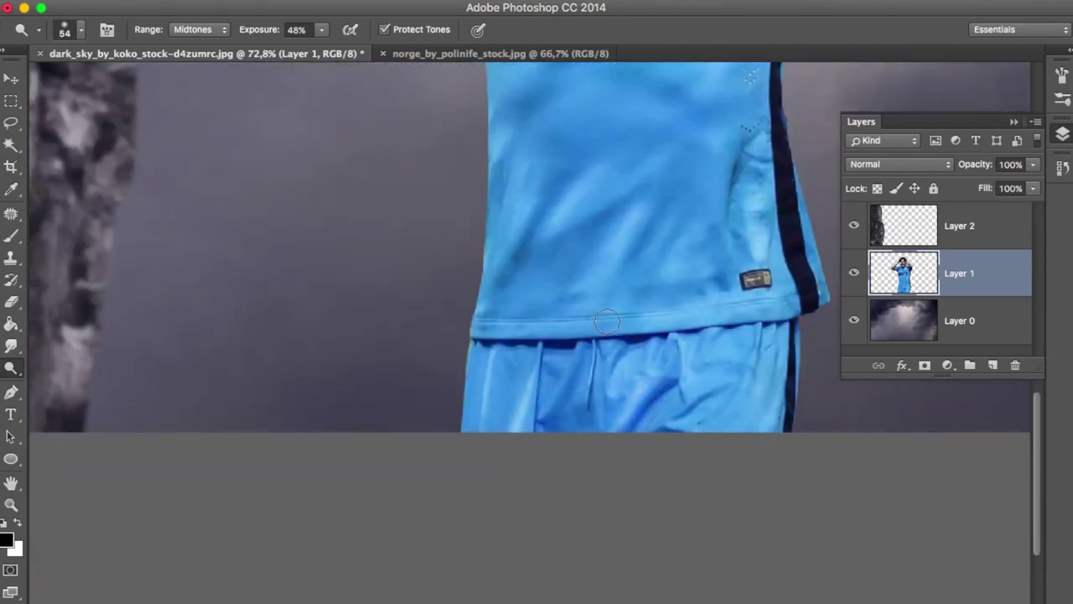
# - Switch back to the Burn tool and darken the waistband above the shorts
pyautogui.rightClick(11, 366)
pyautogui.click(67, 384)
pyautogui.moveTo(533, 389)
pyautogui.mouseDown()
pyautogui.moveTo(558, 450)
pyautogui.moveTo(632, 439)
pyautogui.moveTo(696, 373)
pyautogui.moveTo(750, 363)
pyautogui.mouseUp()
pyautogui.scroll(5, 749, 363)
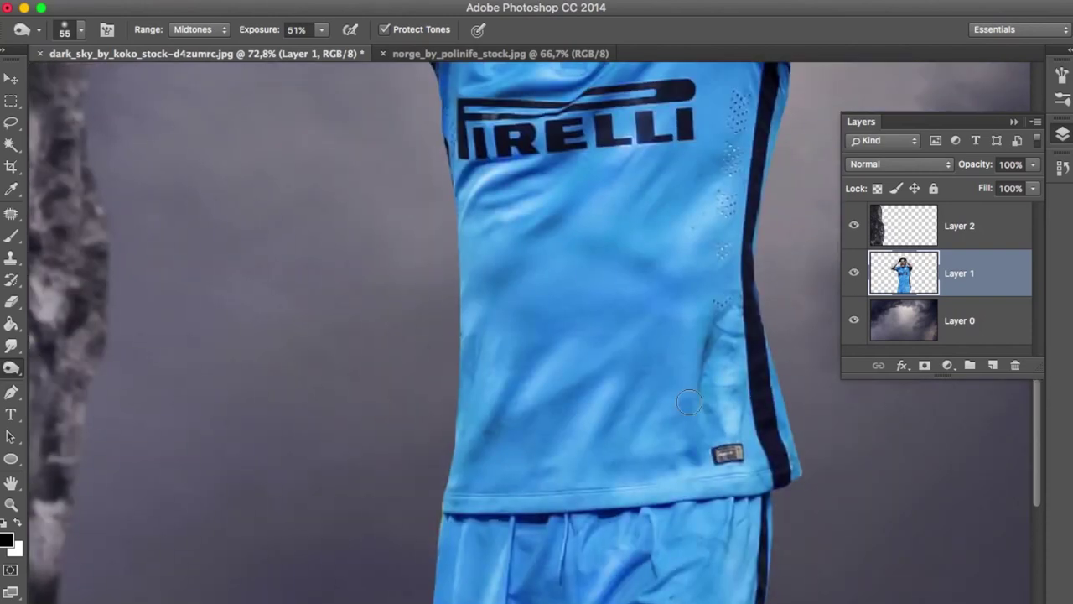
pyautogui.scroll(-3, 690, 400)
pyautogui.scroll(5, 570, 318)
# - Tone the cheek and forehead with a 63 px brush
pyautogui.rightClick(569, 317)
pyautogui.press('Escape')
pyautogui.scroll(3, 332, 453)
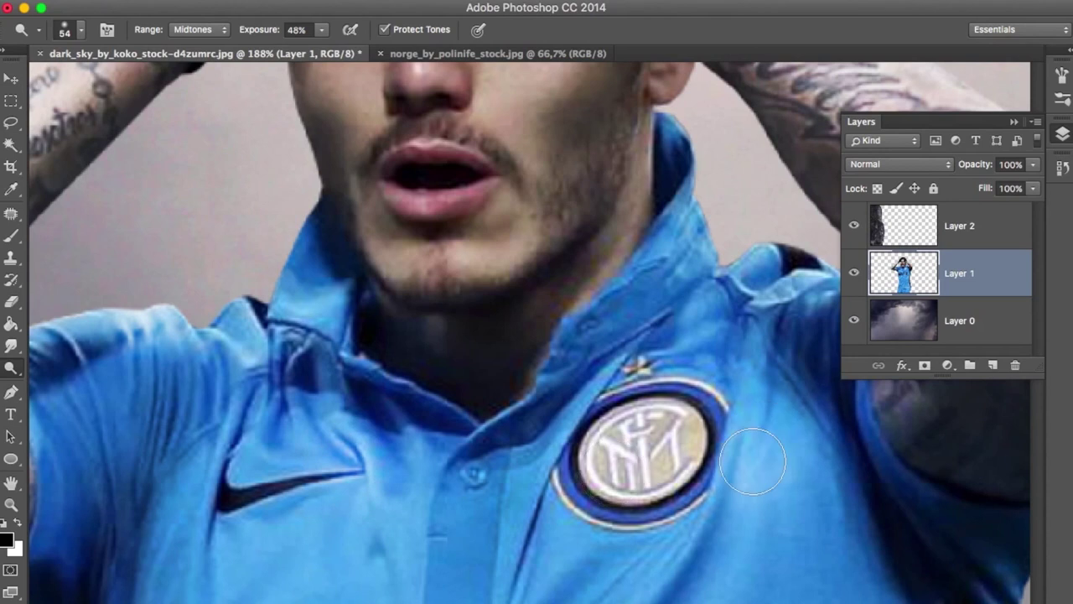
pyautogui.scroll(3, 331, 453)
pyautogui.rightClick(589, 260)
pyautogui.moveTo(590, 260); pyautogui.dragTo(597, 260)
pyautogui.press('Return')
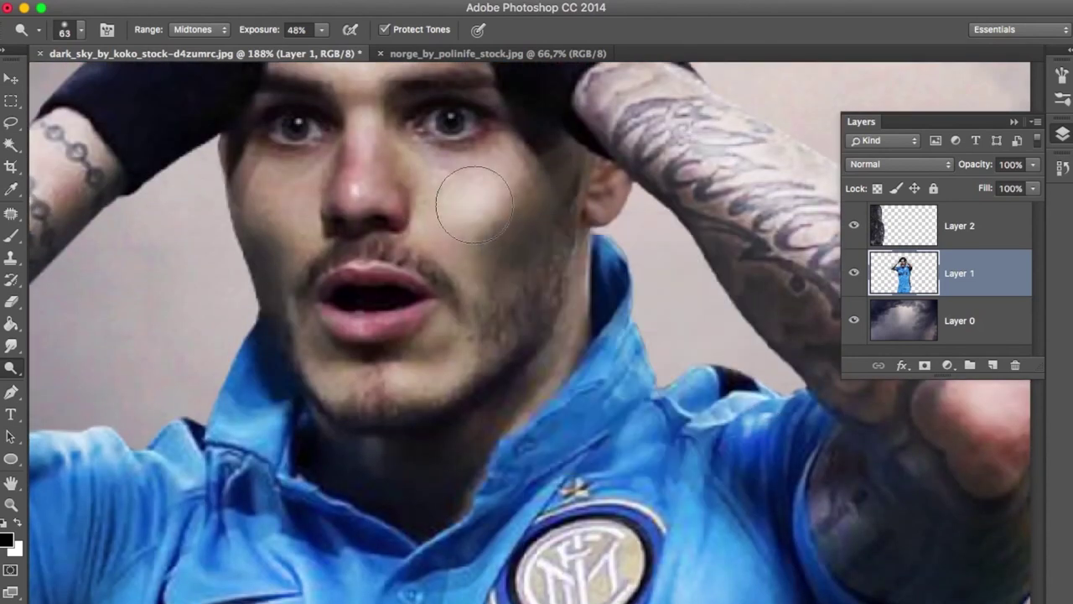
pyautogui.moveTo(472, 204); pyautogui.dragTo(514, 232)
pyautogui.moveTo(426, 364); pyautogui.dragTo(323, 394)
# - Lighten the lower lip with a small brush, then view the upper body
pyautogui.scroll(3, 557, 280)
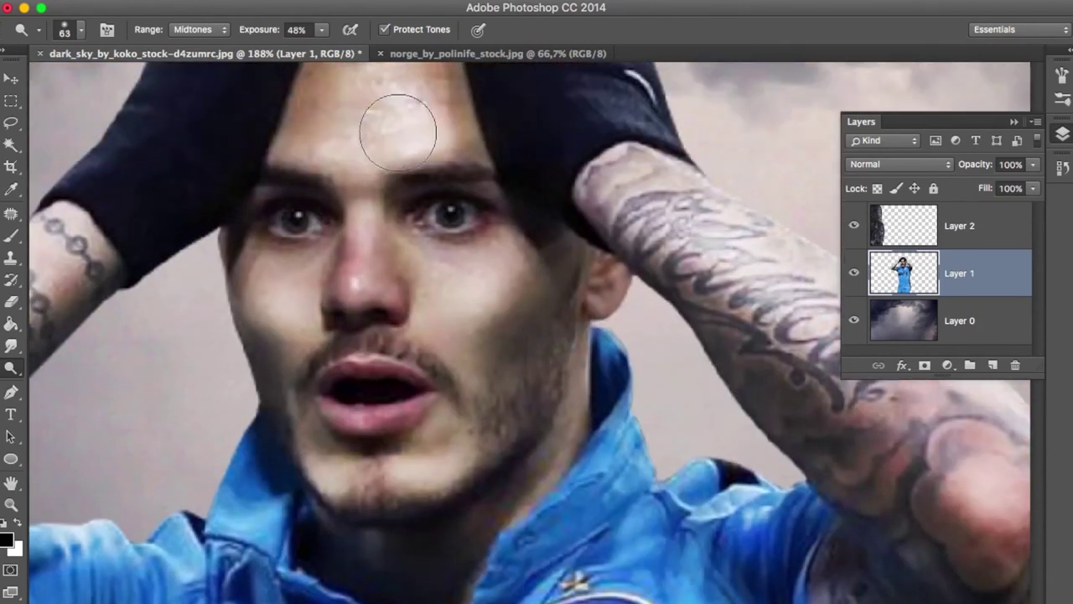
pyautogui.hscroll(-2, 394, 115)
pyautogui.scroll(-3, 407, 143)
pyautogui.rightClick(541, 267)
pyautogui.press('Return')
pyautogui.moveTo(386, 348); pyautogui.dragTo(415, 352)
pyautogui.rightClick(545, 363)
pyautogui.press('Return')
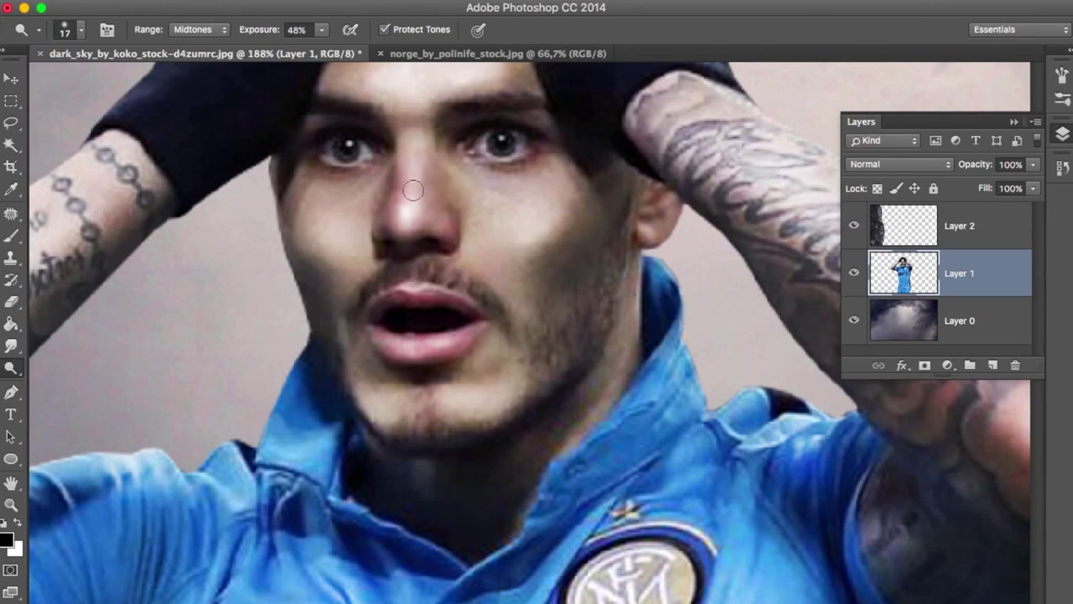
pyautogui.press('super+0')
# - Set the brush to 33 px and add a Color Balance adjustment above the player layer
pyautogui.rightClick(335, 302)
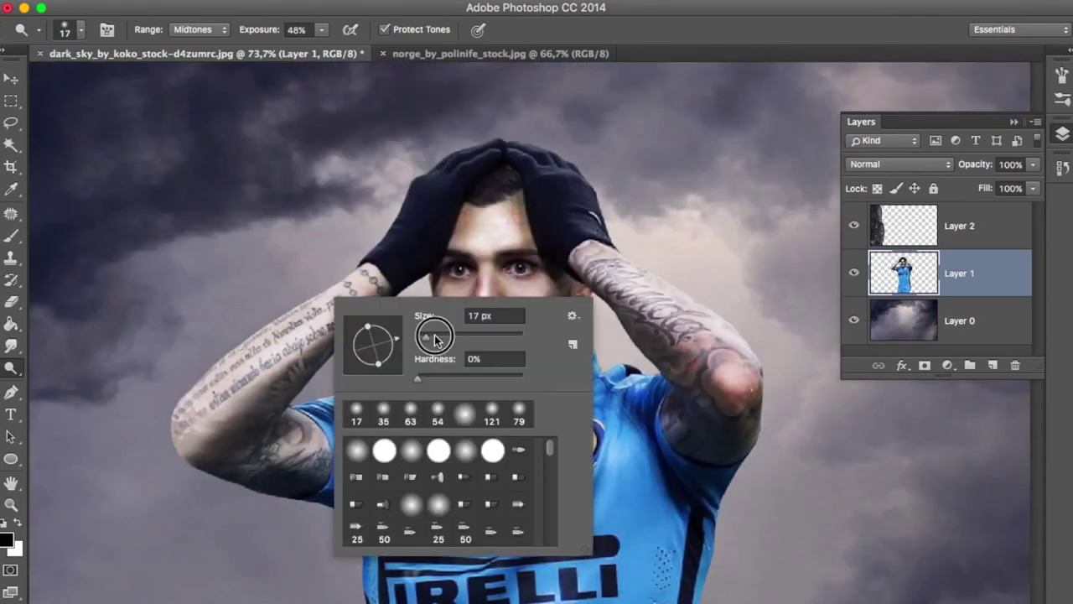
pyautogui.moveTo(402, 326); pyautogui.dragTo(428, 326)
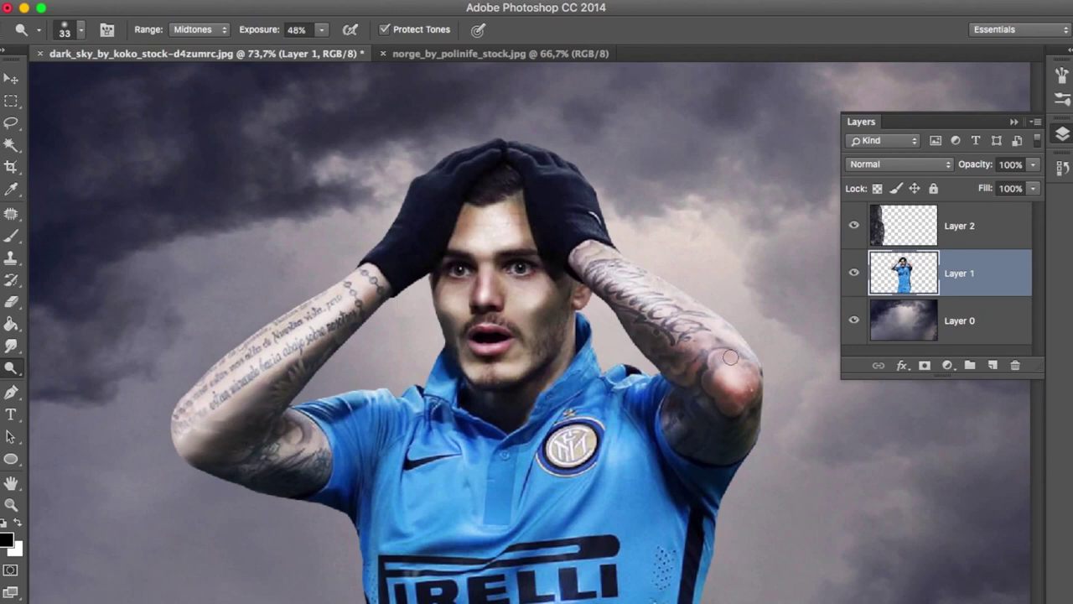
pyautogui.scroll(-3, 702, 478)
pyautogui.scroll(-2, 702, 479)
pyautogui.scroll(2, 702, 478)
pyautogui.rightClick(702, 479)
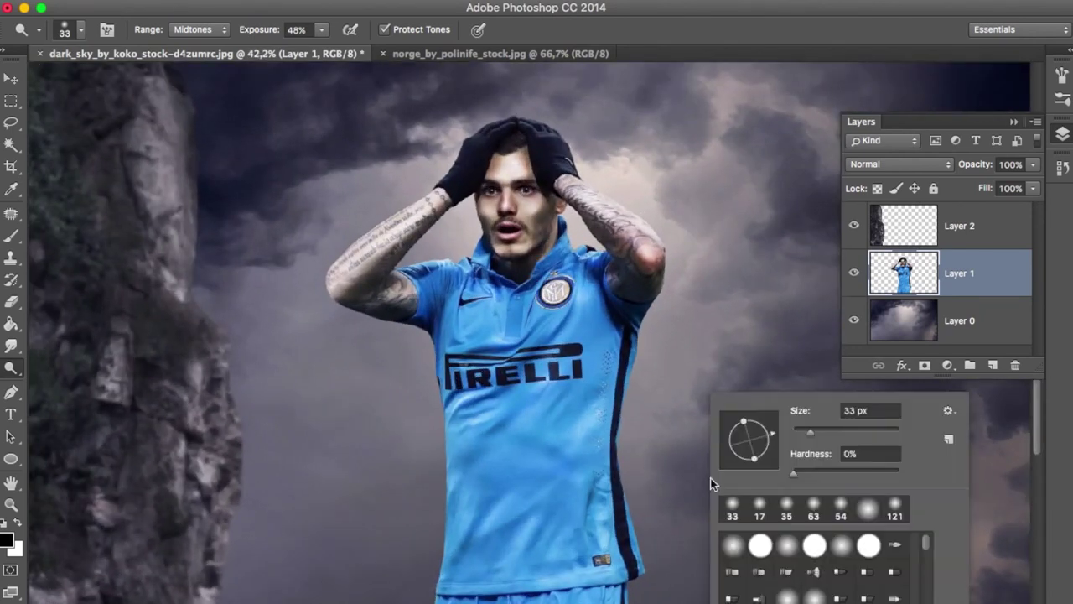
pyautogui.click(952, 319)
pyautogui.click(951, 275)
pyautogui.click(947, 364)
pyautogui.click(977, 522)
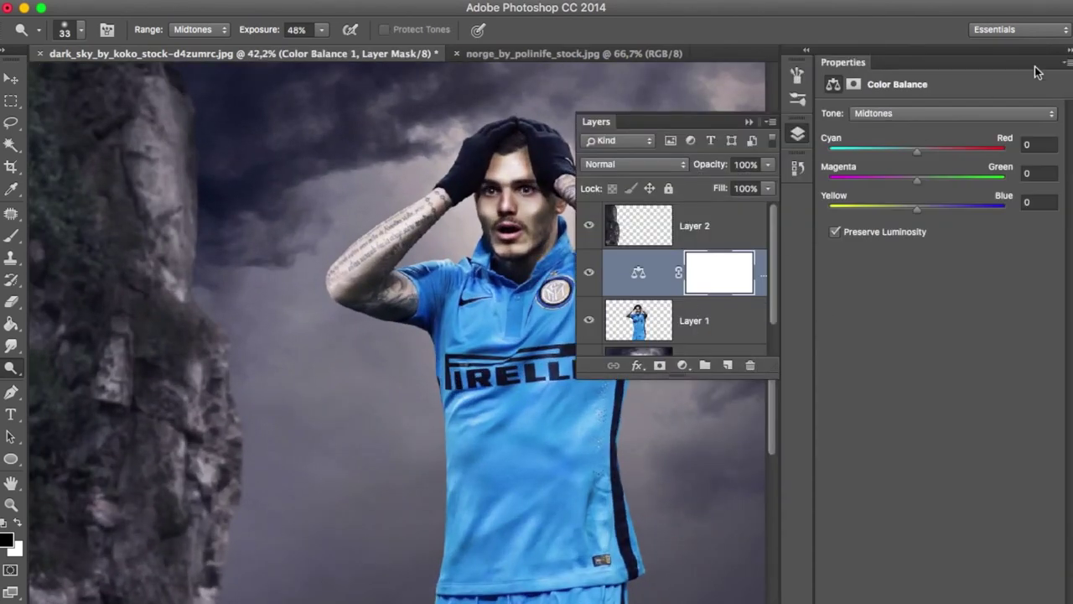
# - Push the Color Balance midtones to blue +27, clipped to the player layer
pyautogui.moveTo(916, 207); pyautogui.dragTo(941, 207)
pyautogui.press('super+alt+g')
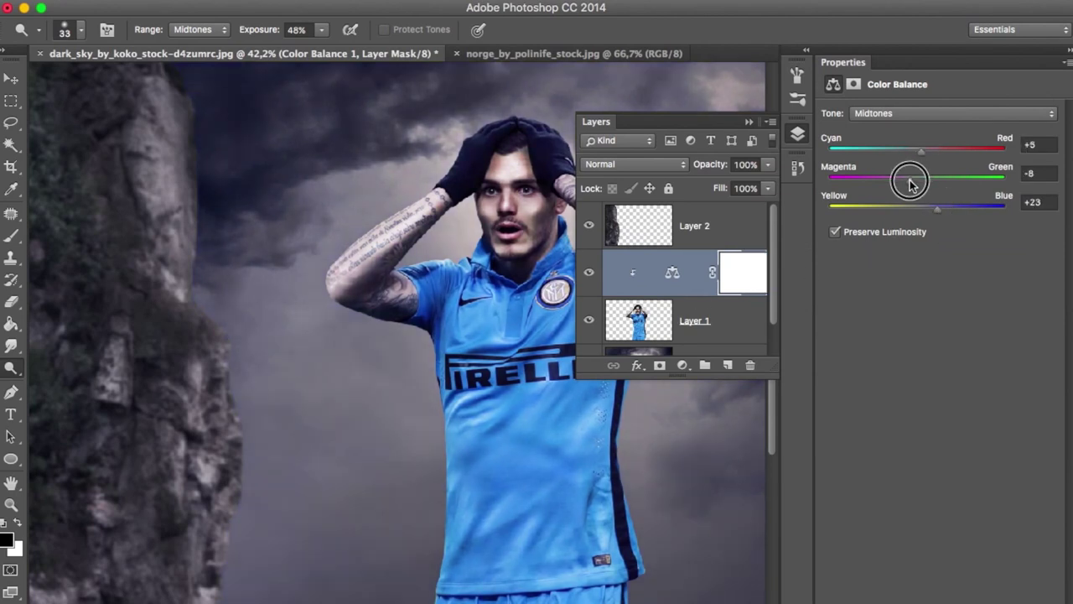
pyautogui.click(1067, 62)
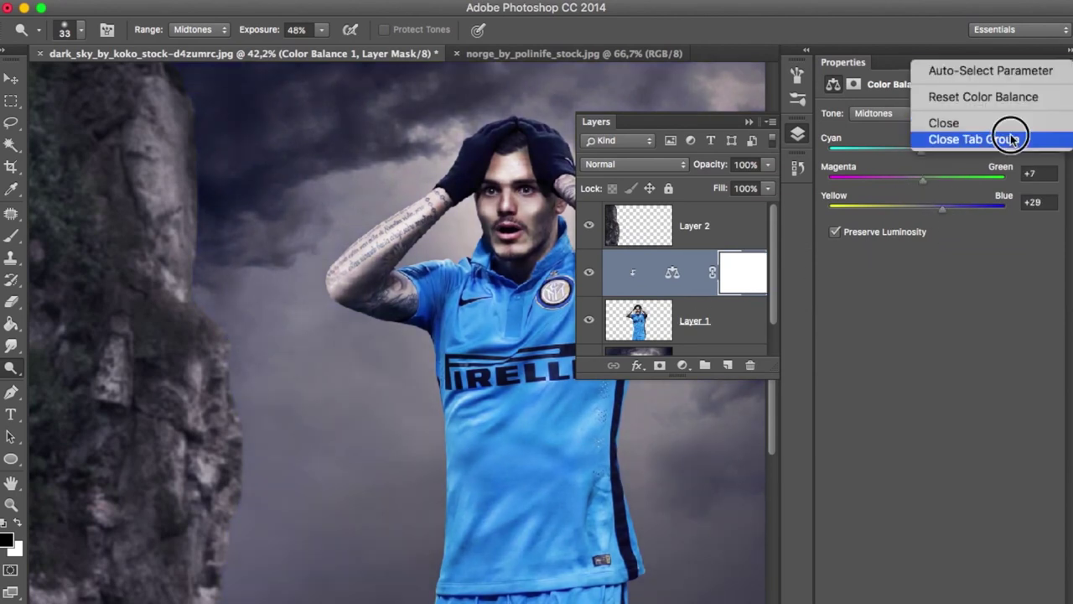
pyautogui.click(1030, 137)
pyautogui.moveTo(671, 325); pyautogui.dragTo(639, 329)
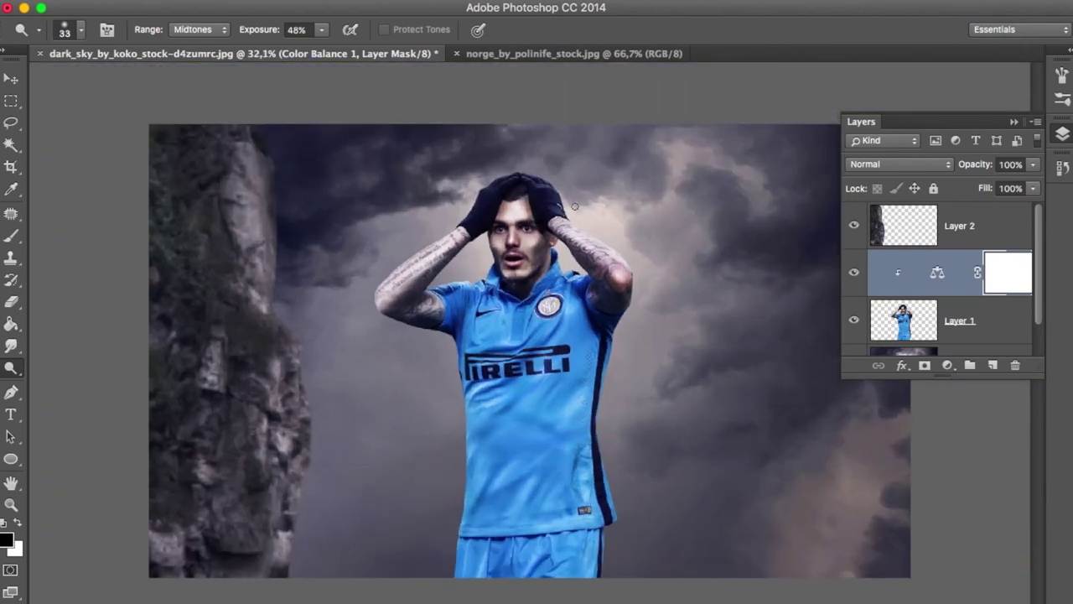
# - Draw a large ellipse over the player's head on a new layer
pyautogui.click(993, 365)
pyautogui.click(11, 459)
pyautogui.moveTo(411, 181); pyautogui.dragTo(671, 376)
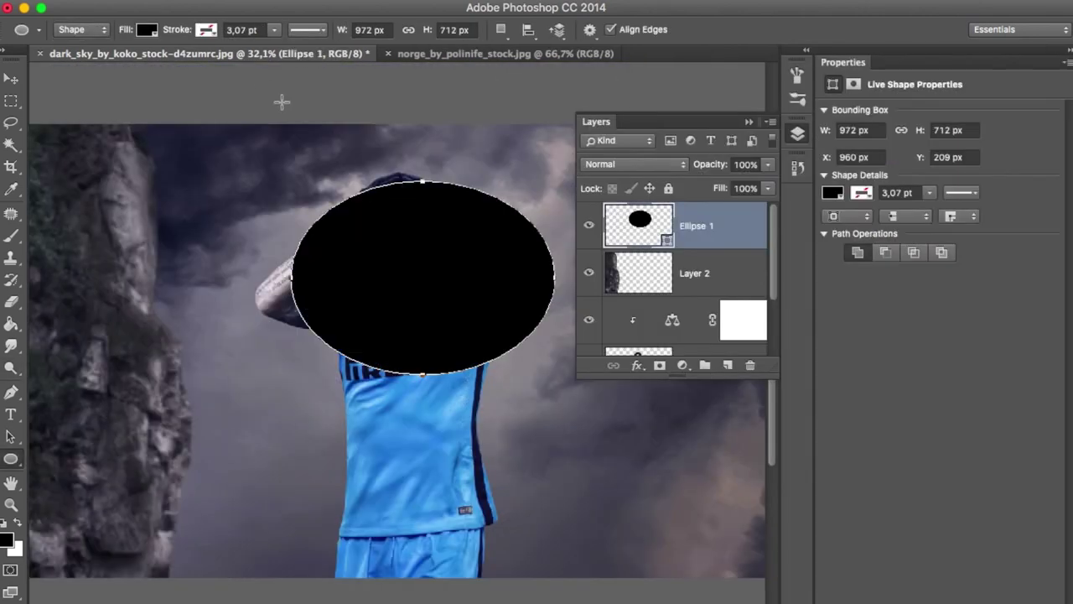
pyautogui.click(1067, 62)
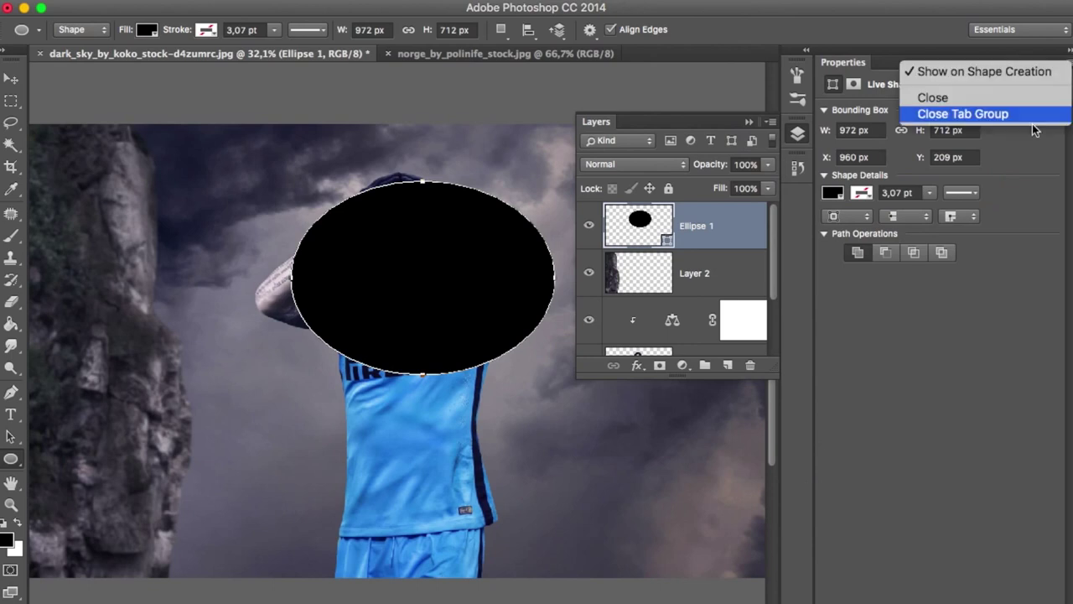
pyautogui.click(961, 113)
# - Fill the ellipse light yellow-green and set its blend mode to Screen
pyautogui.click(146, 29)
pyautogui.click(228, 67)
pyautogui.click(677, 151)
pyautogui.click(659, 139)
pyautogui.press('Return')
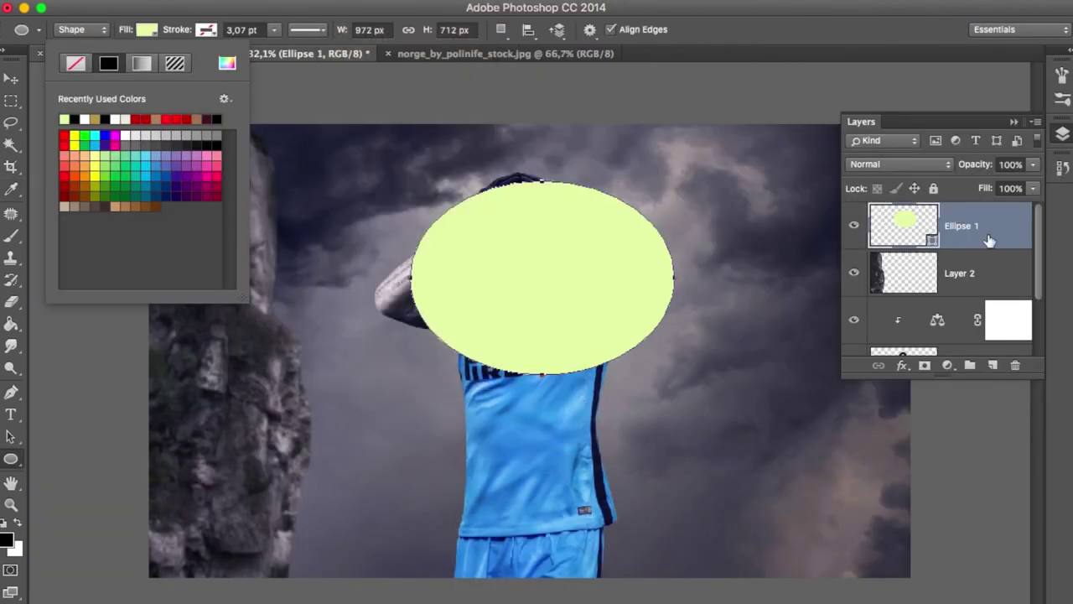
pyautogui.click(899, 165)
# - Gaussian Blur the ellipse into a wide soft glow
pyautogui.click(868, 156)
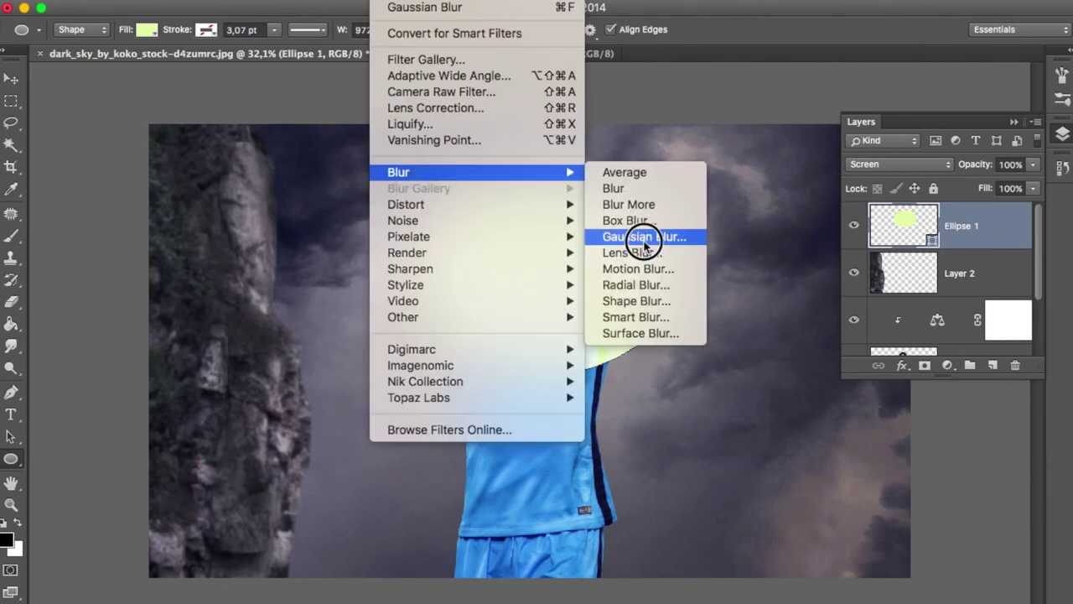
pyautogui.moveTo(398, 172)
pyautogui.click(637, 238)
pyautogui.moveTo(754, 344); pyautogui.dragTo(854, 344)
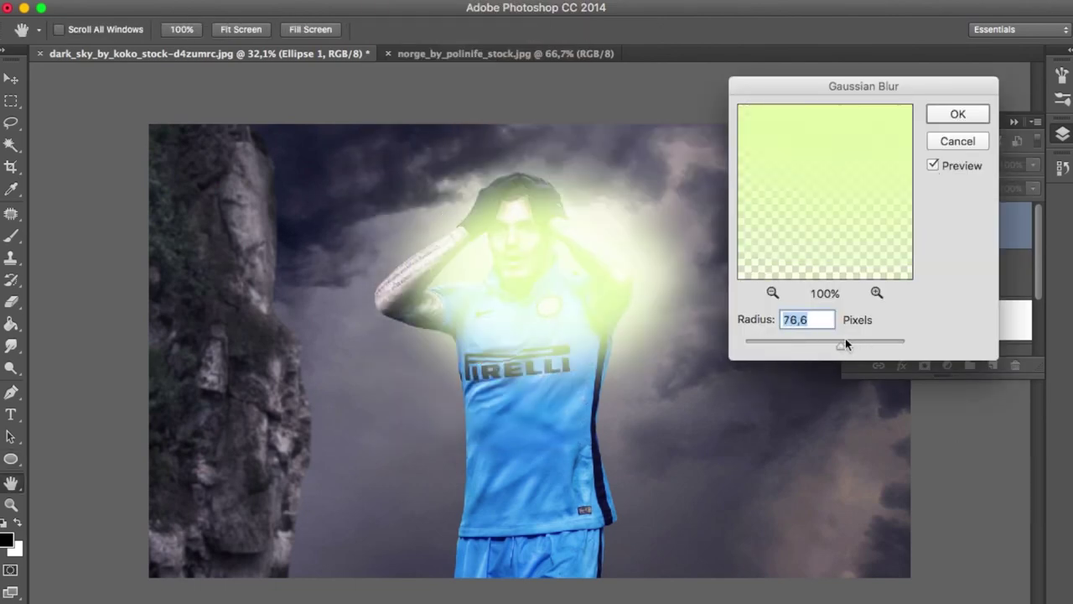
pyautogui.press('Return')
# - Raise the image saturation to +57 with Hue/Saturation
pyautogui.hotkey('ctrl', 'u')
pyautogui.moveTo(888, 268); pyautogui.dragTo(854, 268)
pyautogui.press('Escape')
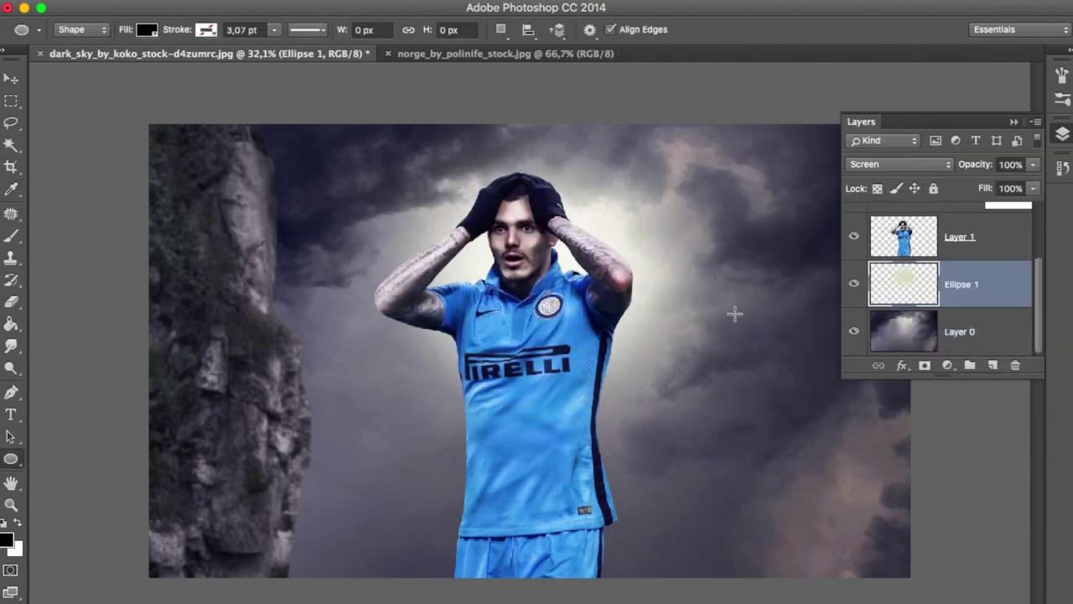
pyautogui.hotkey('ctrl', 'u')
pyautogui.moveTo(496, 271); pyautogui.dragTo(508, 271)
pyautogui.moveTo(548, 110); pyautogui.dragTo(828, 110)
pyautogui.moveTo(779, 275); pyautogui.dragTo(817, 282)
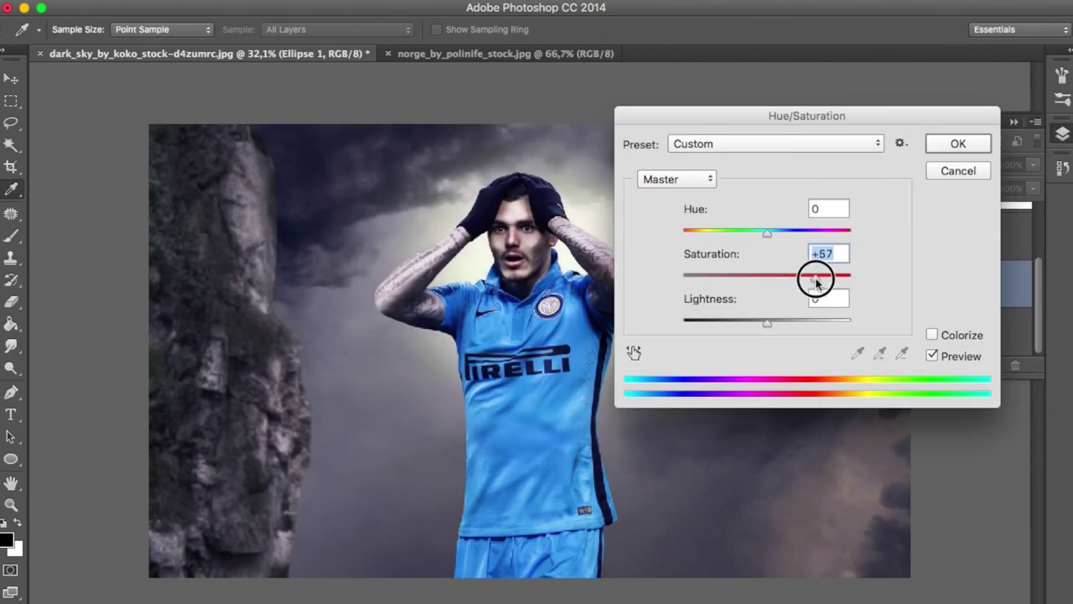
pyautogui.press('Return')
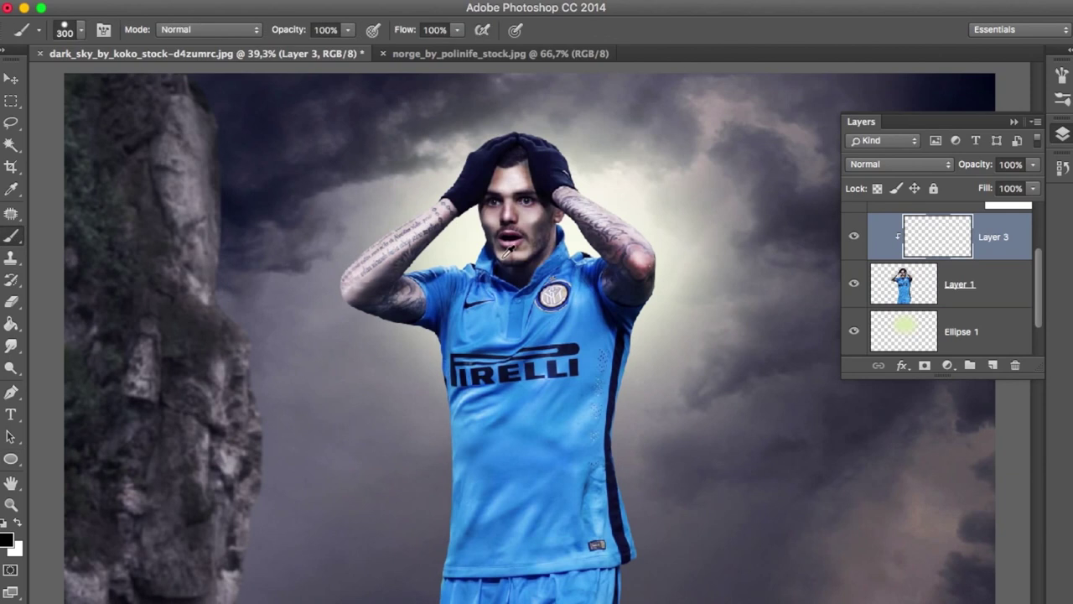
# - Paint a white glow along the shoulders, arms, head and torso's left edge
pyautogui.rightClick(620, 199)
pyautogui.press('Return')
pyautogui.rightClick(621, 201)
pyautogui.press('Return')
pyautogui.moveTo(606, 209)
pyautogui.mouseDown()
pyautogui.moveTo(664, 292)
pyautogui.moveTo(635, 391)
pyautogui.moveTo(625, 537)
pyautogui.mouseUp()
pyautogui.moveTo(446, 242); pyautogui.dragTo(466, 244)
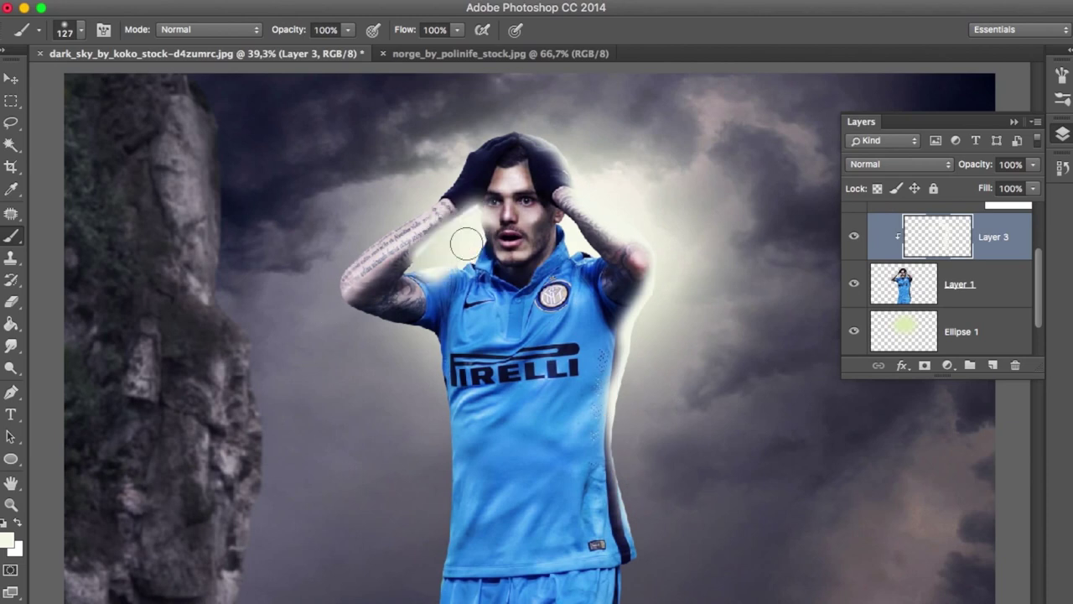
pyautogui.moveTo(499, 114); pyautogui.dragTo(327, 296)
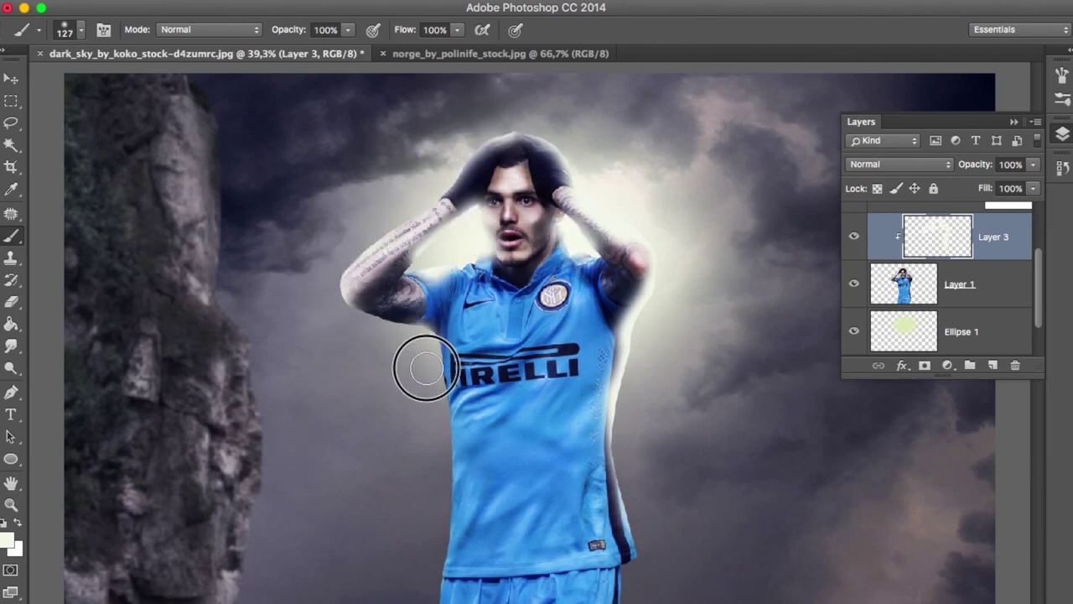
pyautogui.moveTo(426, 368); pyautogui.dragTo(432, 545)
# - Set the glow layer to Screen at 46% opacity
pyautogui.click(897, 164)
pyautogui.click(872, 283)
pyautogui.moveTo(976, 164); pyautogui.dragTo(933, 166)
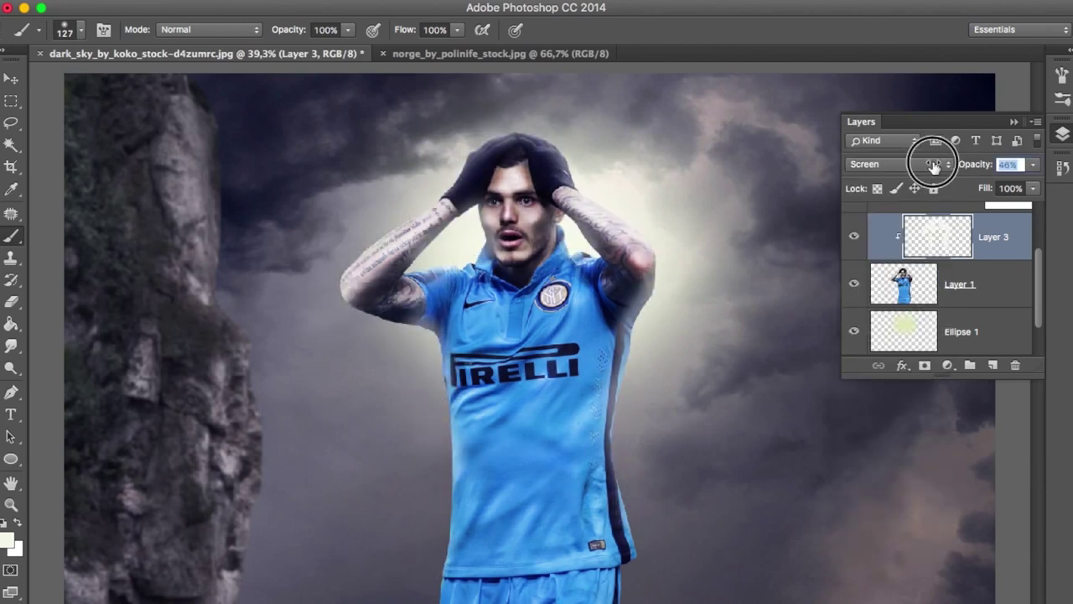
pyautogui.hotkey('ctrl', '0')
# - On a new layer clipped to Layer 1, paint a black 201 px shadow down the torso
pyautogui.click(956, 285)
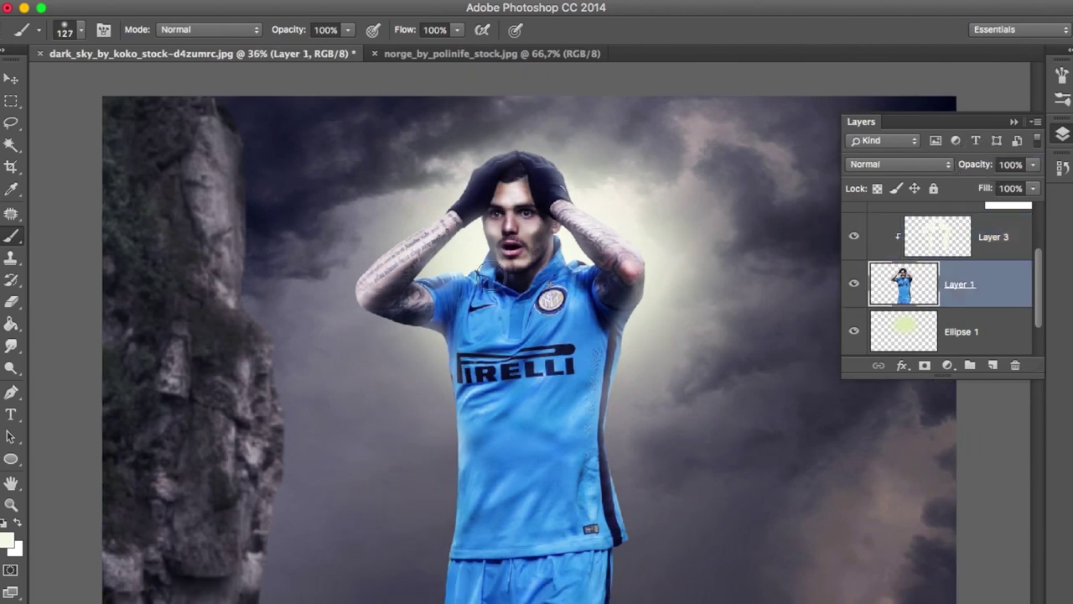
pyautogui.click(993, 365)
pyautogui.press('d')
pyautogui.click(7, 541)
pyautogui.press('Return')
pyautogui.rightClick(479, 360)
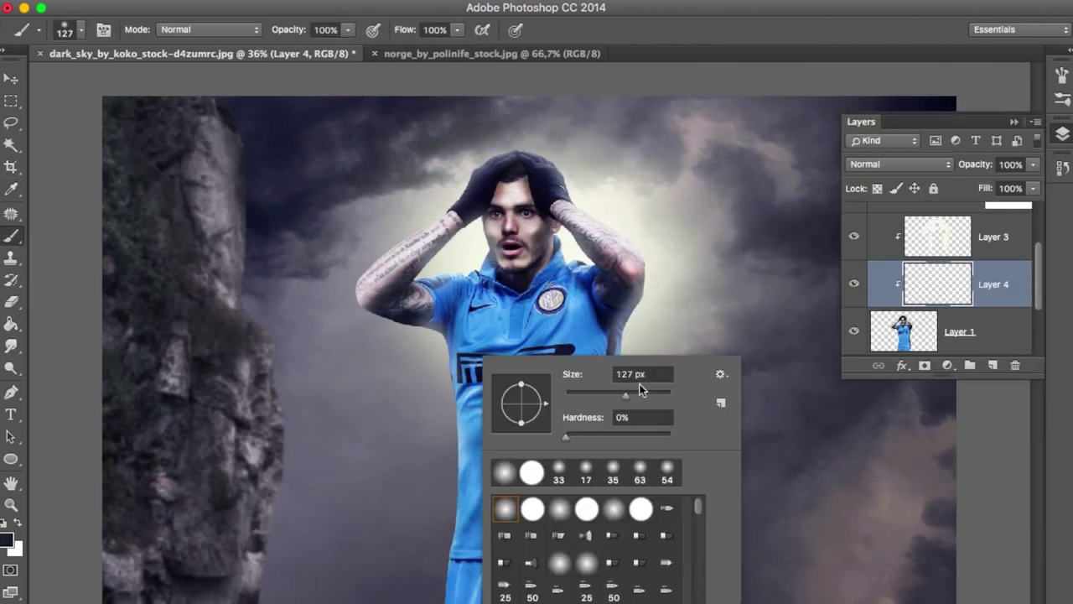
pyautogui.moveTo(616, 377); pyautogui.dragTo(641, 377)
pyautogui.moveTo(451, 384)
pyautogui.mouseDown()
pyautogui.moveTo(462, 324)
pyautogui.moveTo(445, 293)
pyautogui.mouseUp()
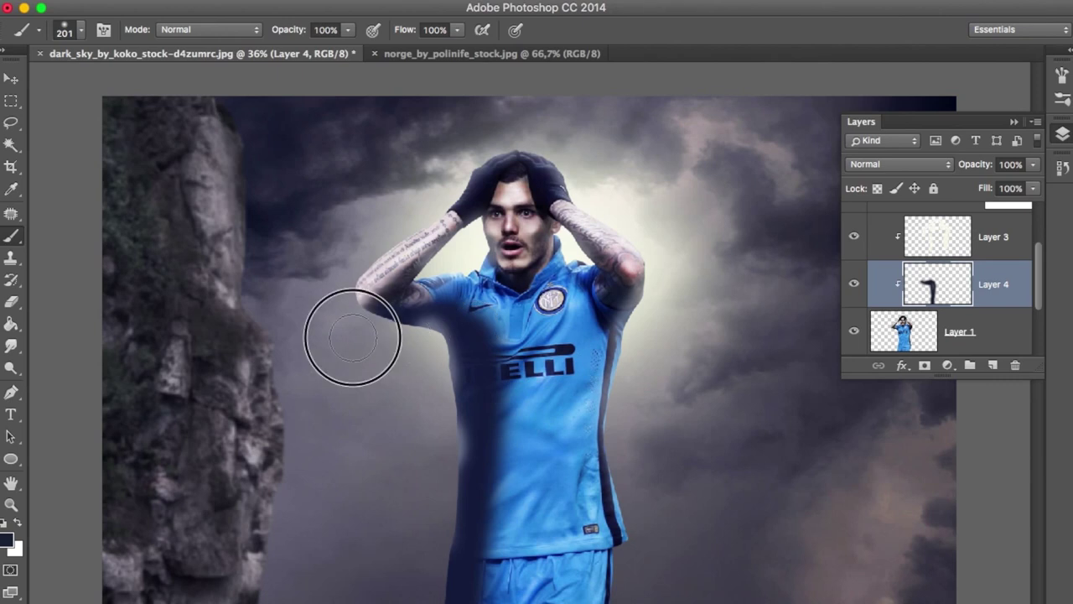
# - Adjust the shadow layer's blend mode and opacity, then Gaussian Blur the stroke
pyautogui.click(898, 164)
pyautogui.click(874, 357)
pyautogui.click(899, 165)
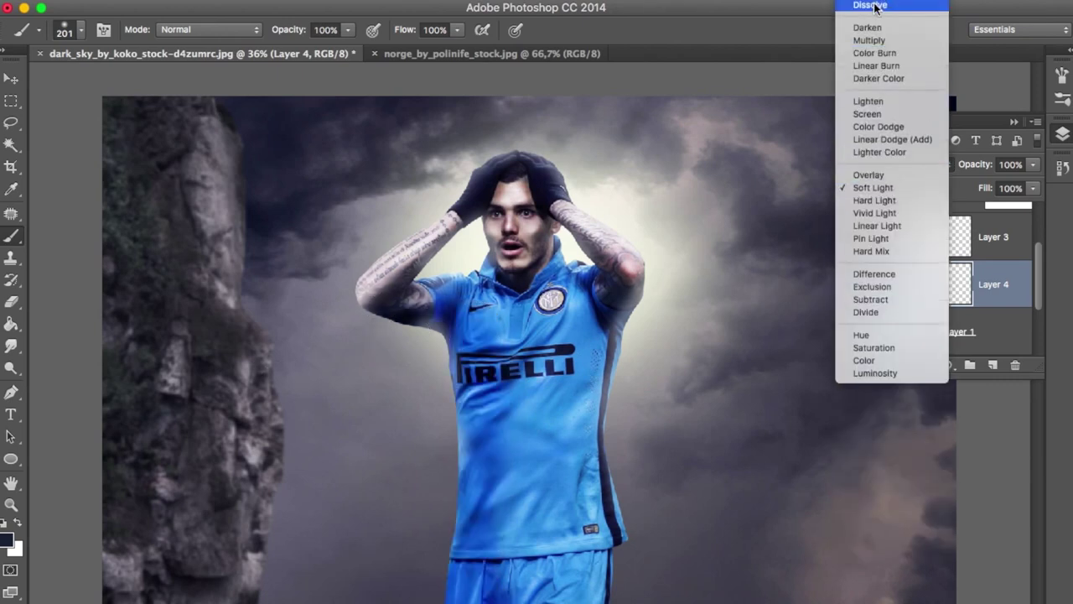
pyautogui.click(874, 12)
pyautogui.moveTo(978, 164); pyautogui.dragTo(952, 164)
pyautogui.click(398, 2)
pyautogui.click(634, 266)
pyautogui.moveTo(864, 341); pyautogui.dragTo(814, 340)
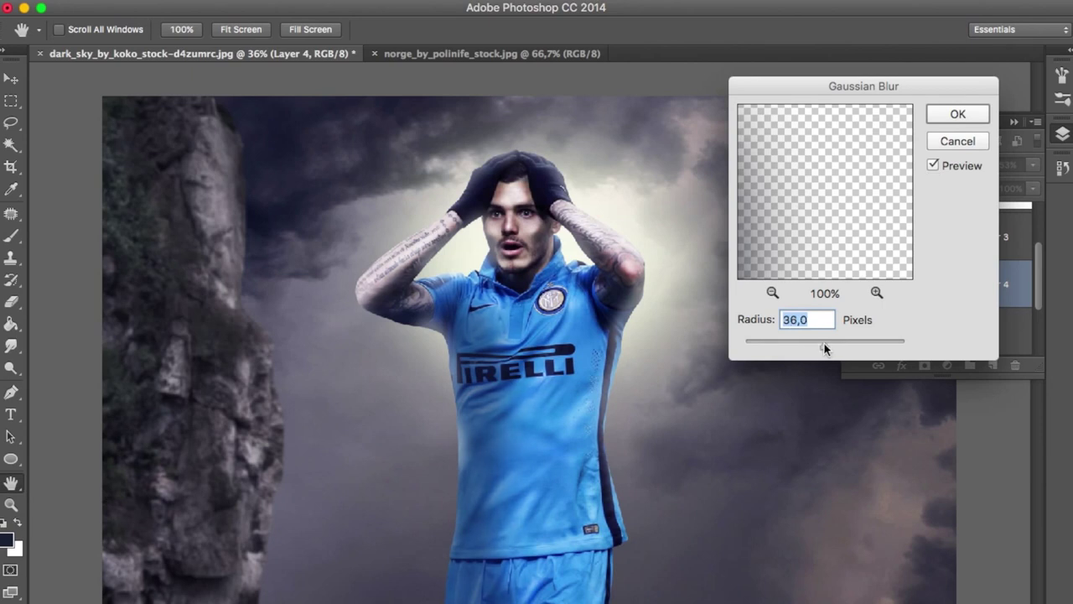
pyautogui.press('Return')
# - Move the shadow to the torso's right edge at 37% opacity
pyautogui.press('v')
pyautogui.moveTo(623, 470)
pyautogui.mouseDown()
pyautogui.moveTo(594, 460)
pyautogui.moveTo(609, 479)
pyautogui.mouseUp()
pyautogui.moveTo(981, 164); pyautogui.dragTo(969, 165)
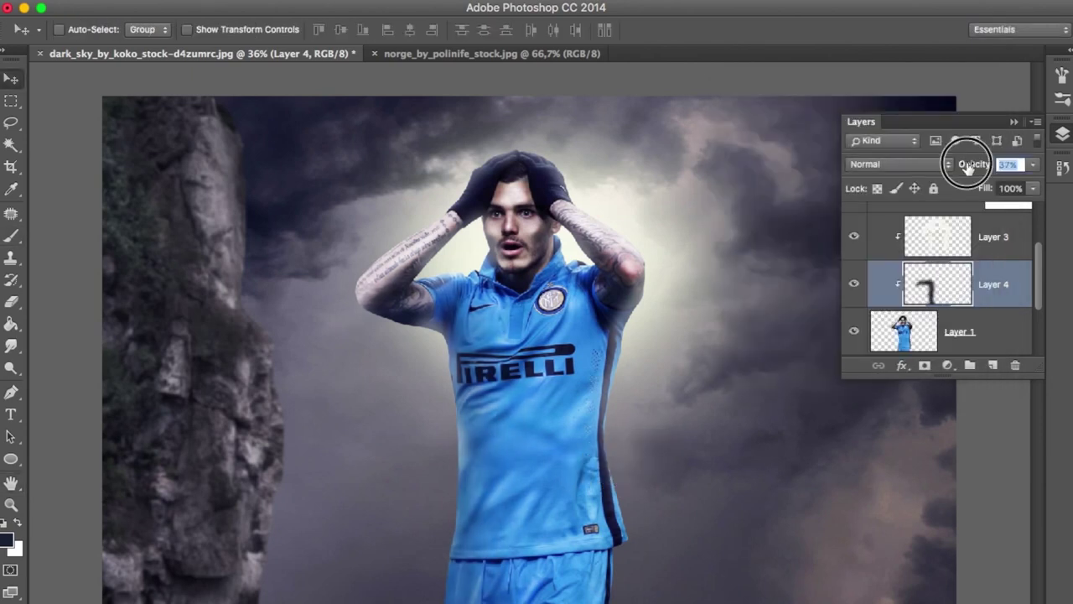
pyautogui.click(495, 53)
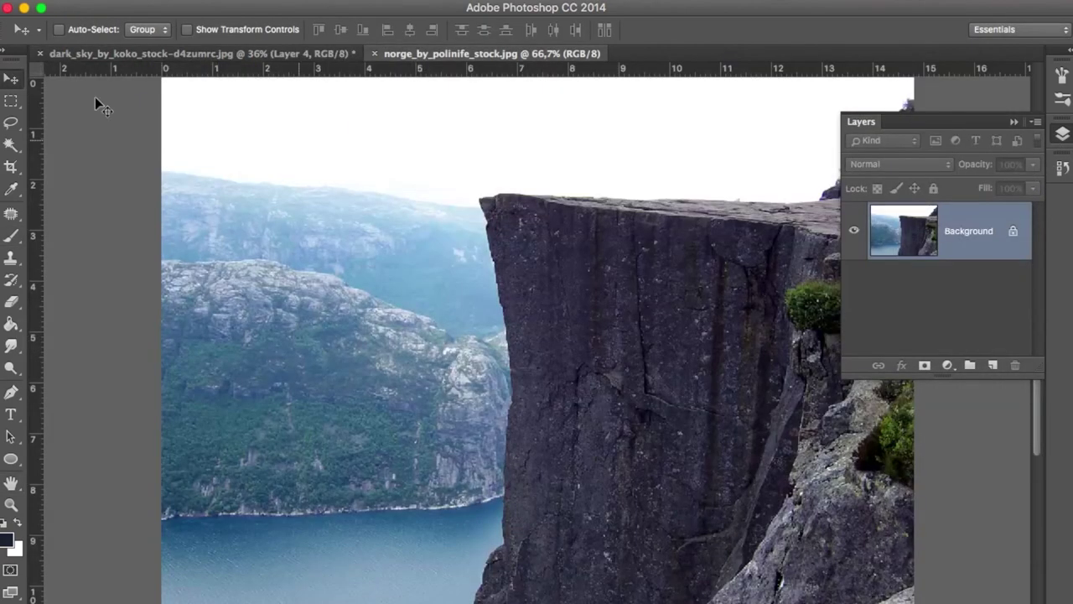
# - Quick-select the norge cliff and drag it into the dark_sky composite as the top layer
pyautogui.click(12, 145)
pyautogui.click(84, 139)
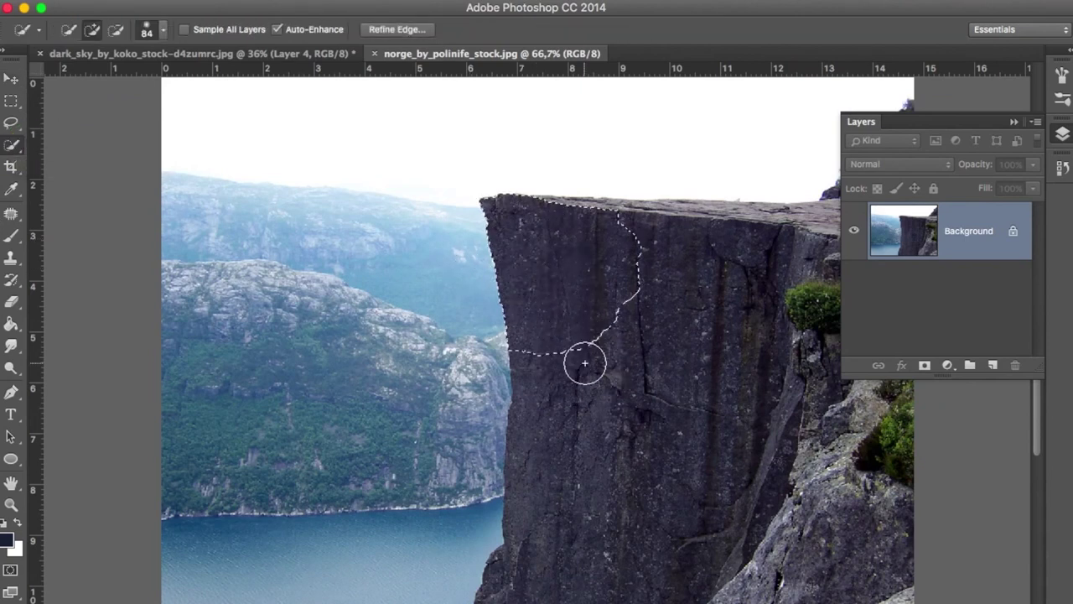
pyautogui.click(605, 504)
pyautogui.press('v')
pyautogui.moveTo(606, 514); pyautogui.dragTo(545, 171)
pyautogui.moveTo(938, 332); pyautogui.dragTo(981, 202)
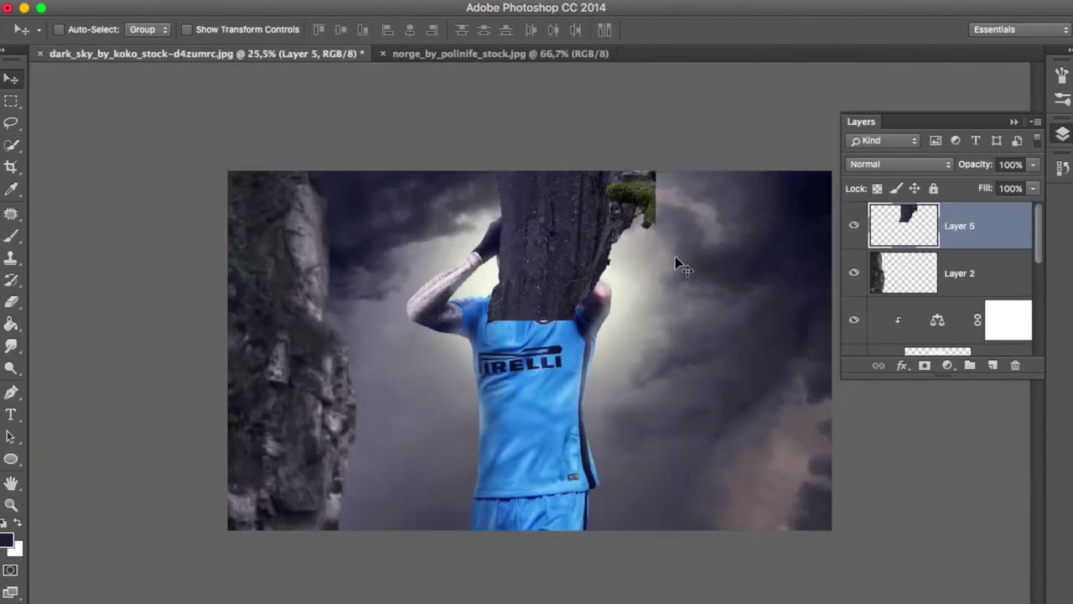
# - Enlarge the cliff to 229% and tilt it along the composite's right edge
pyautogui.hotkey('ctrl', 't')
pyautogui.moveTo(675, 255); pyautogui.dragTo(686, 352)
pyautogui.click(446, 54)
pyautogui.moveTo(797, 271); pyautogui.dragTo(743, 482)
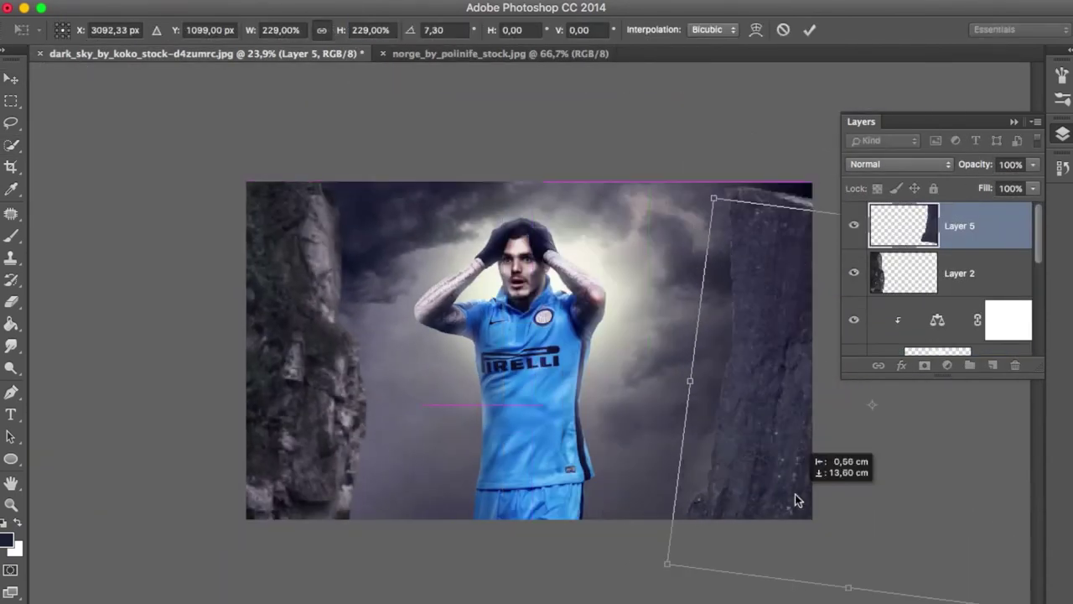
pyautogui.press('Return')
pyautogui.moveTo(749, 424); pyautogui.dragTo(759, 401)
# - Soften the cliff with a 3.8-pixel Gaussian Blur
pyautogui.click(394, 2)
pyautogui.click(651, 237)
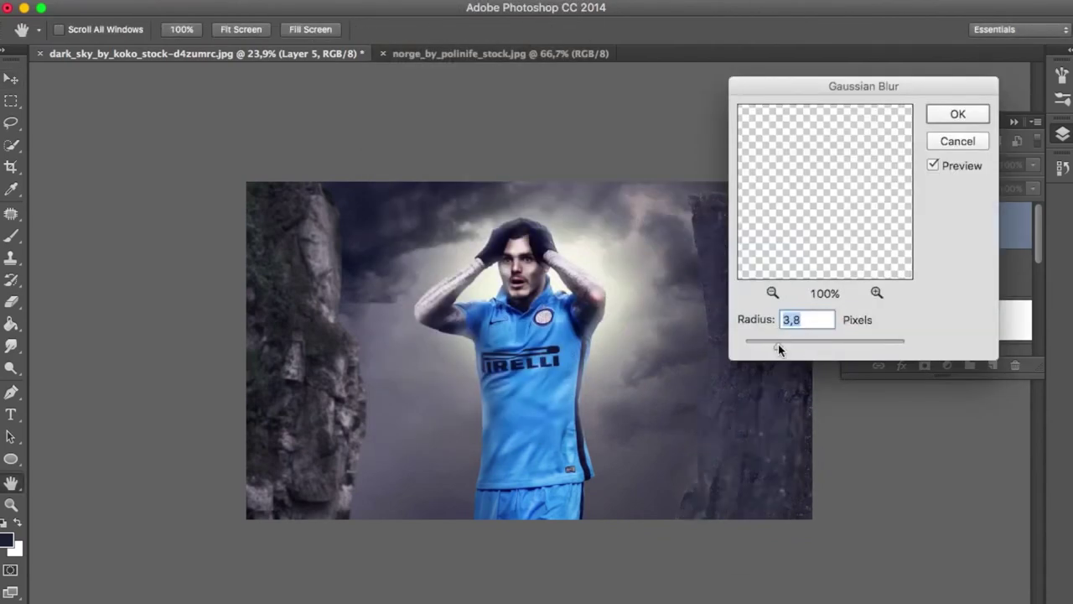
pyautogui.press('Return')
pyautogui.hotkey('ctrl', 'b')
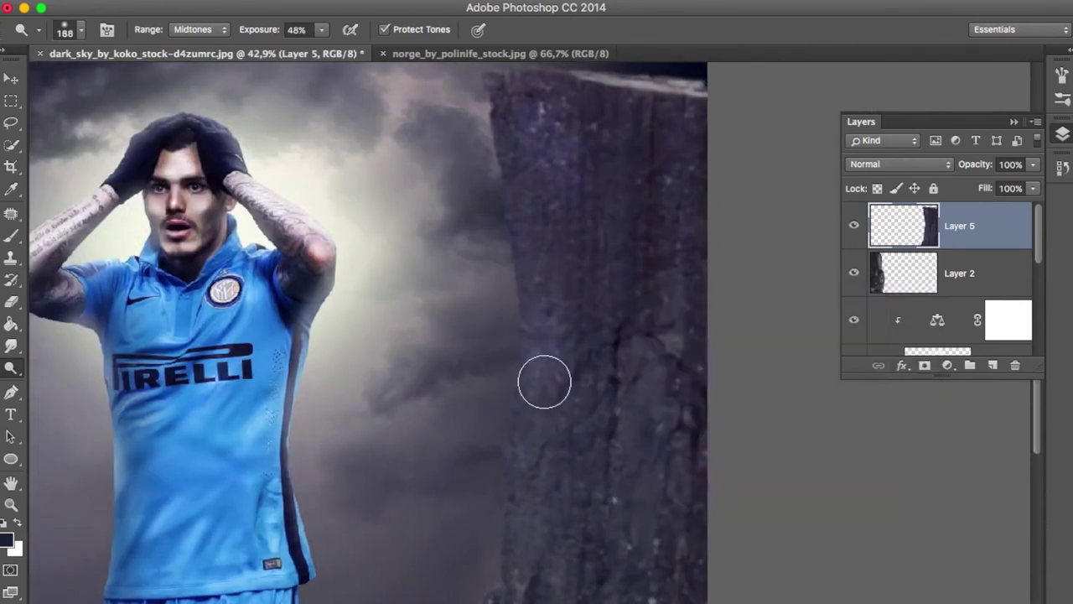
# - Burn-shade the right-hand cliff using an enlarged Burn tool brush
pyautogui.scroll(-5, 638, 93)
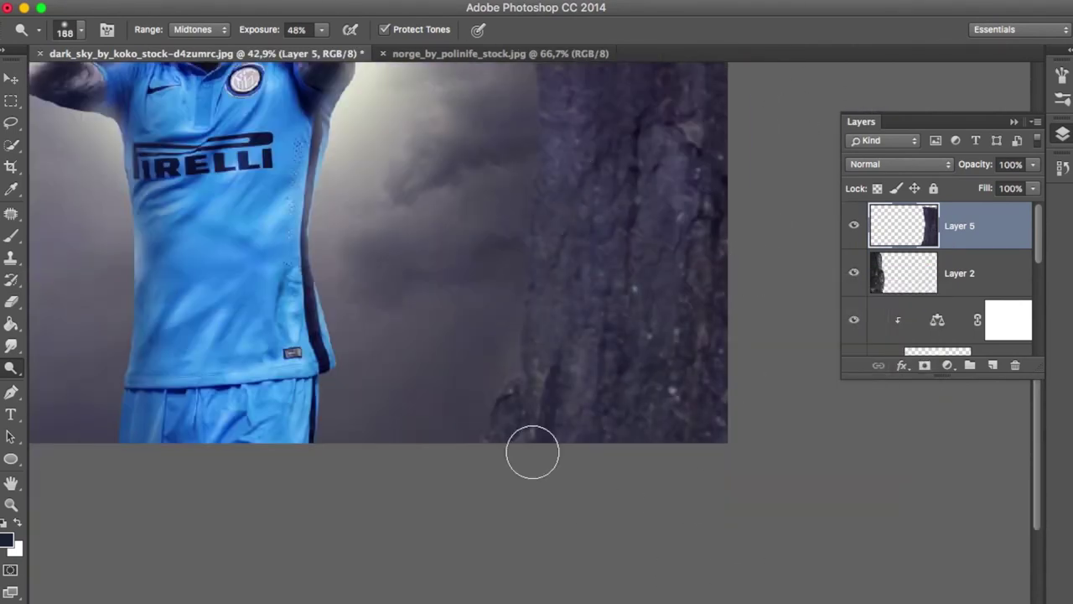
pyautogui.scroll(1, 657, 519)
pyautogui.scroll(5, 721, 369)
pyautogui.scroll(-2, 800, 400)
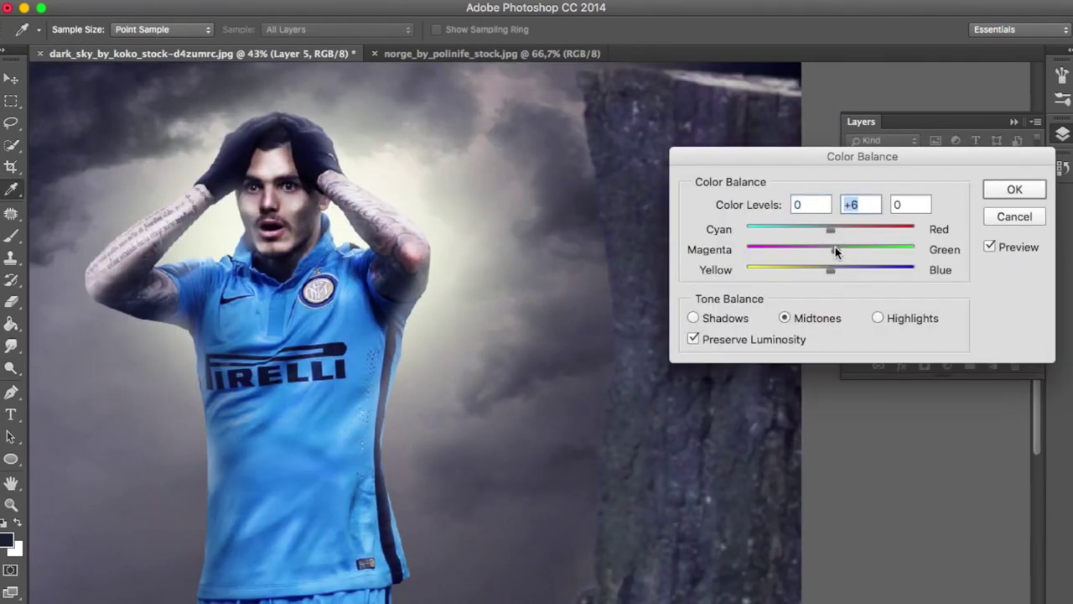
pyautogui.hscroll(-3, 757, 364)
pyautogui.hscroll(5, 738, 377)
pyautogui.rightClick(11, 367)
pyautogui.click(84, 379)
pyautogui.scroll(-3, 707, 503)
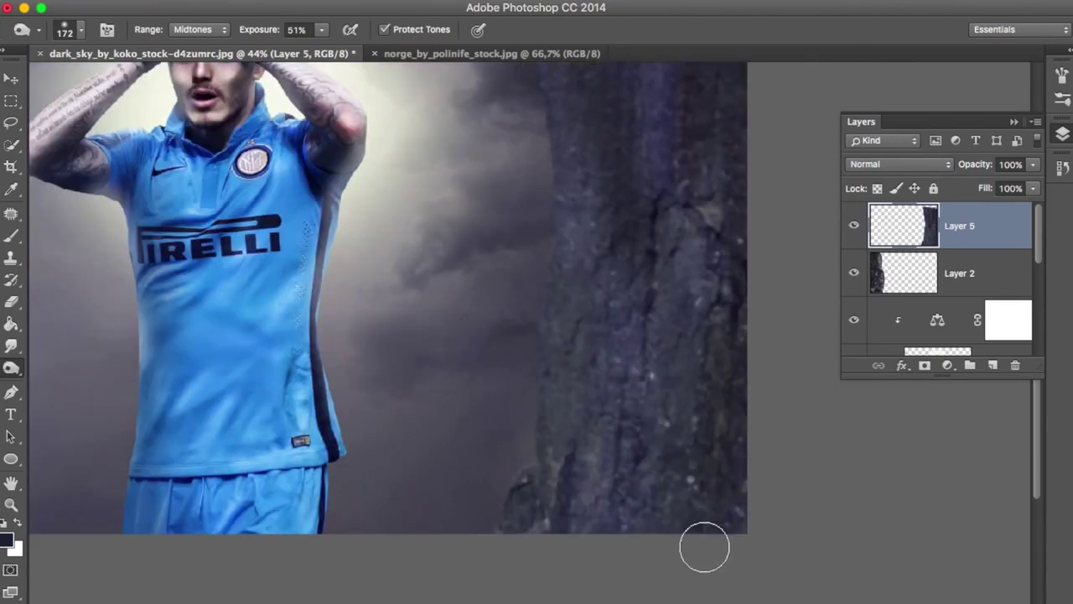
pyautogui.press(']')
pyautogui.press(']')
pyautogui.scroll(2, 696, 402)
pyautogui.scroll(3, 670, 411)
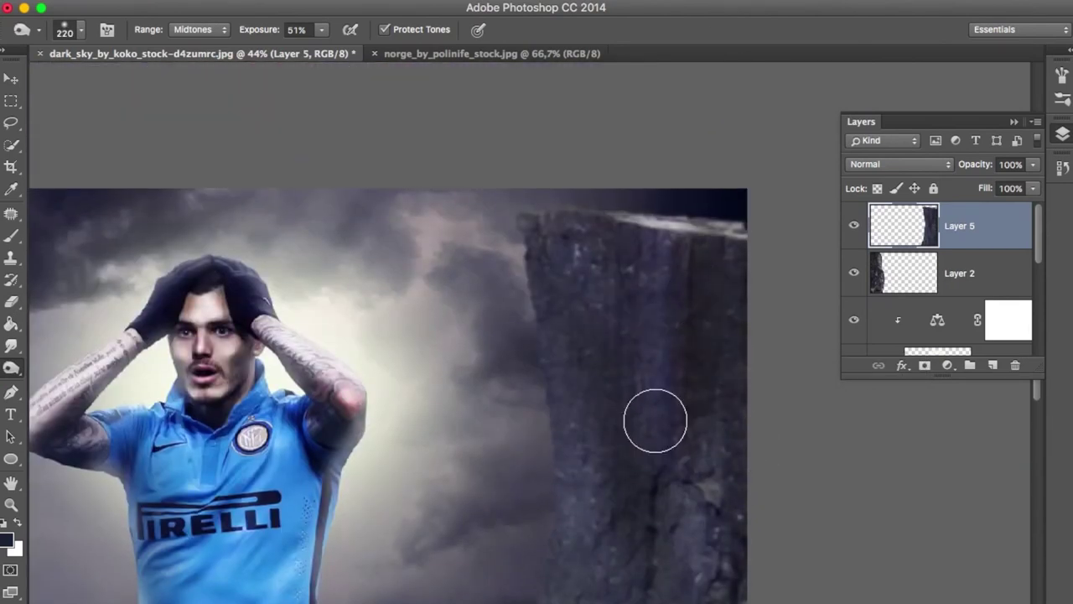
# - Fit the image on screen and nudge the cliff slightly into place
pyautogui.press('super+0')
pyautogui.press('v')
pyautogui.moveTo(803, 518); pyautogui.dragTo(791, 474)
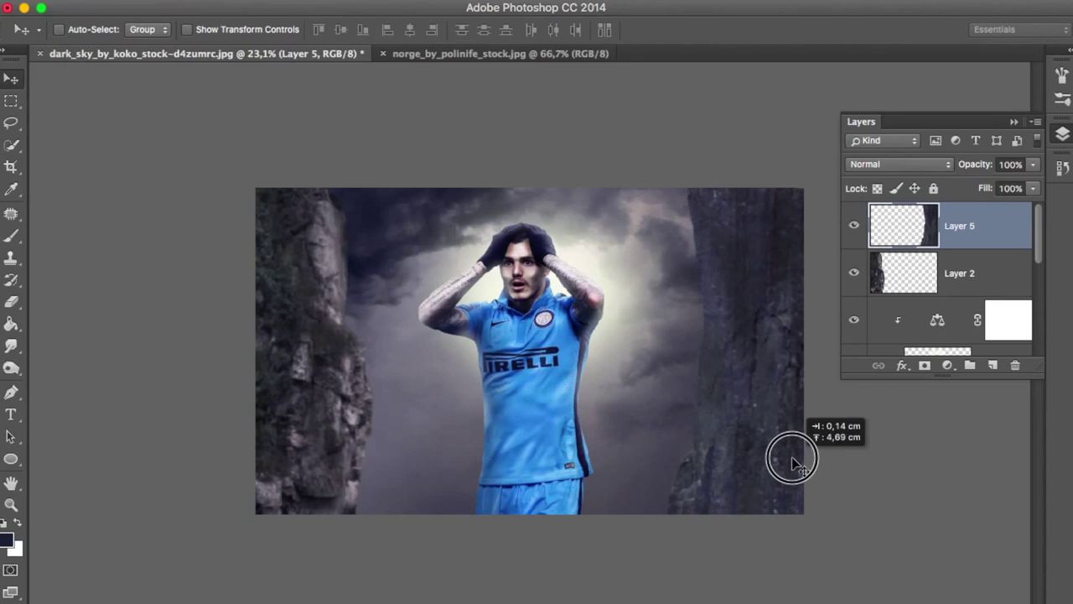
pyautogui.scroll(1, 793, 510)
# - Darken the cliff's midtones with a Levels midtone value of 0.93
pyautogui.press('super+l')
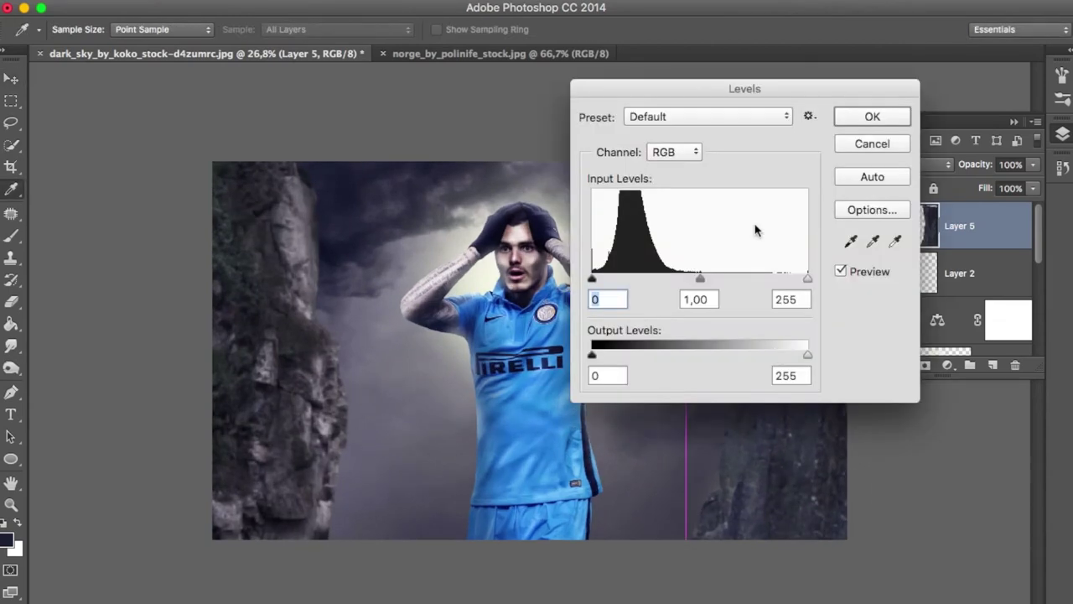
pyautogui.moveTo(435, 289); pyautogui.dragTo(439, 293)
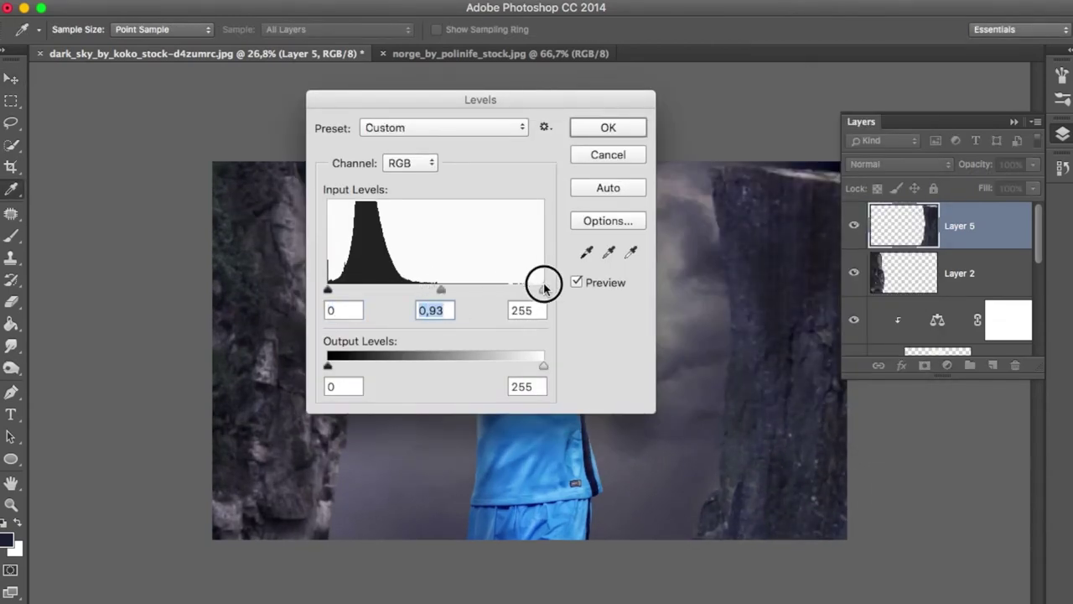
pyautogui.click(612, 126)
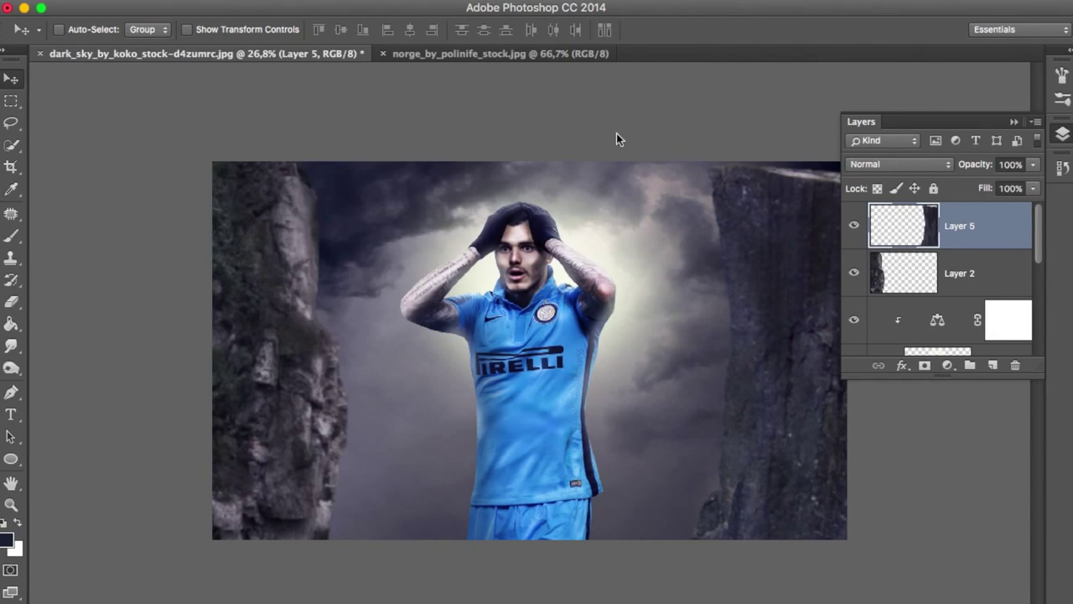
pyautogui.hotkey('ctrl', 'o')
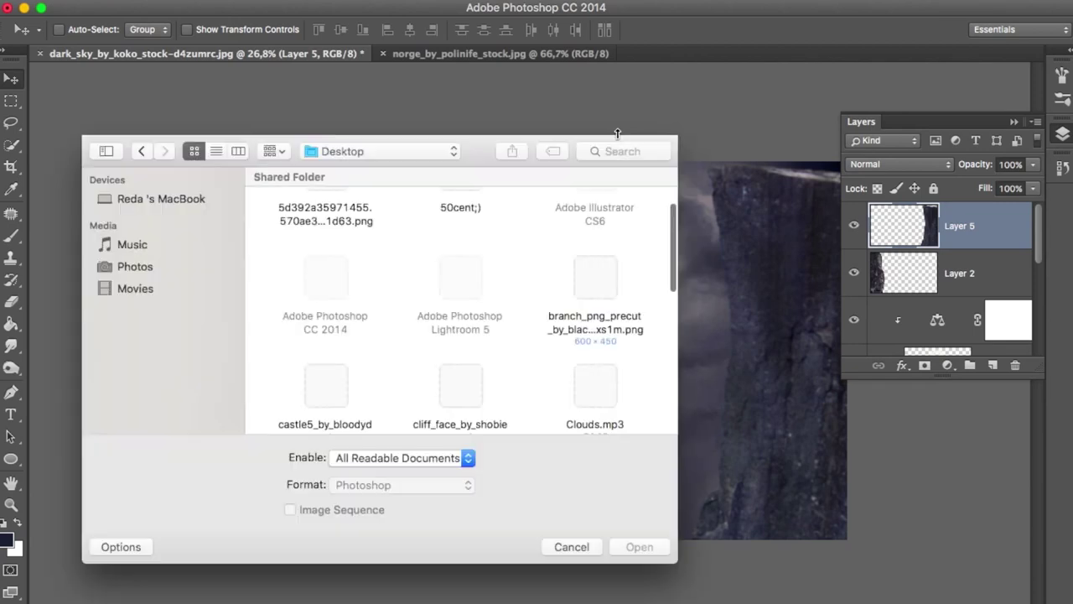
# - Open branch_png_precut, castle5_by_bloodydawn and more_cliff_stock_164 from the Desktop, accepting the profile mismatch
pyautogui.click(597, 285)
pyautogui.scroll(1, 461, 310)
pyautogui.keyDown('super'); pyautogui.click(325, 344); pyautogui.keyUp('super')
pyautogui.scroll(-2, 377, 311)
pyautogui.scroll(5, 360, 251)
pyautogui.scroll(-3, 335, 223)
pyautogui.scroll(-2, 325, 227)
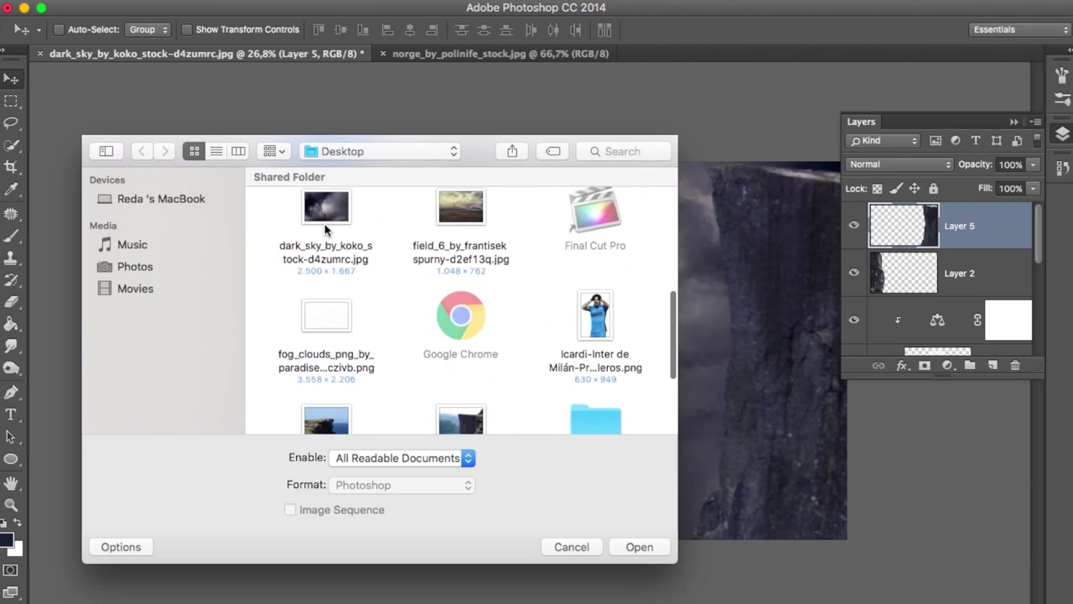
pyautogui.scroll(-1, 461, 369)
pyautogui.click(343, 310)
pyautogui.scroll(-1, 321, 350)
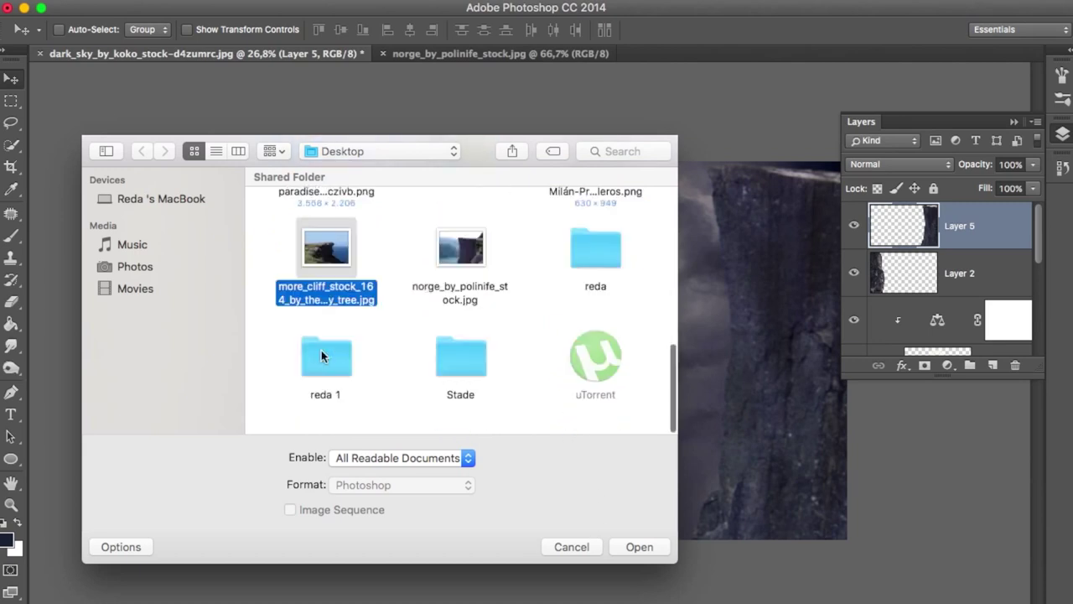
pyautogui.press('Return')
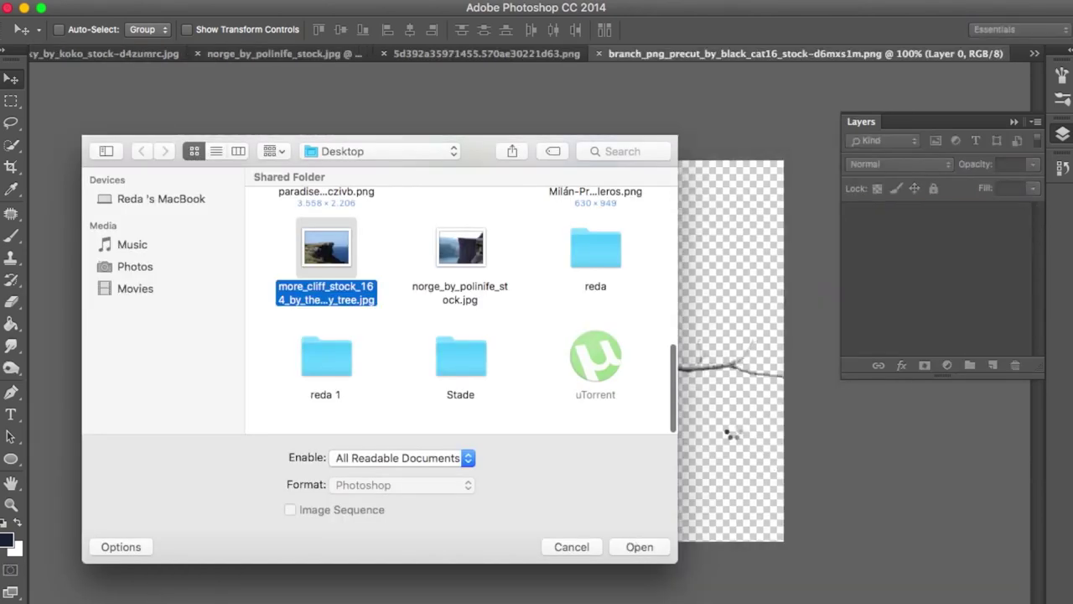
pyautogui.press('Return')
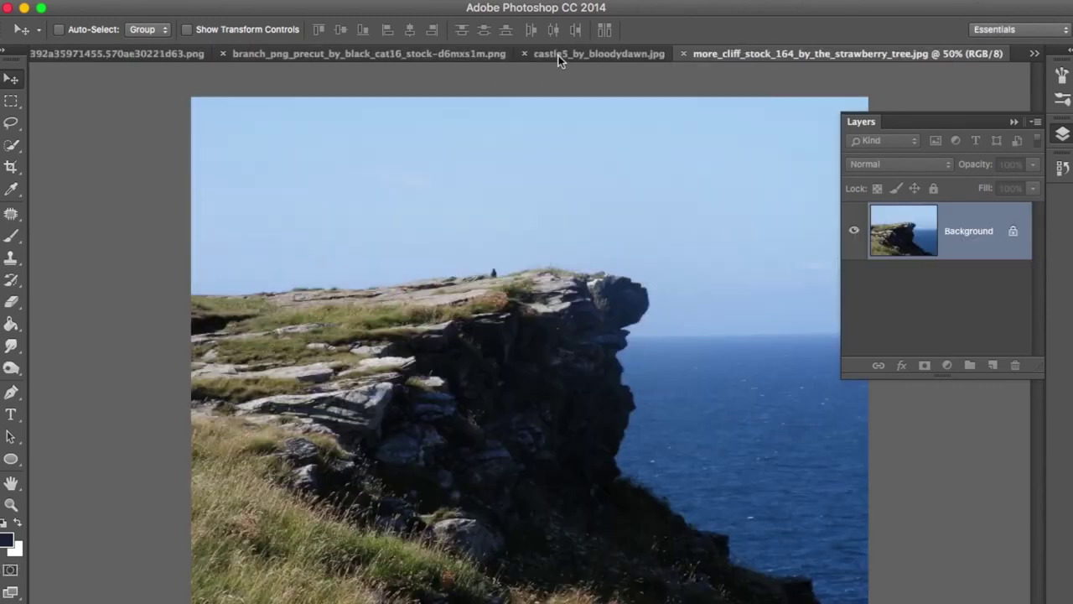
pyautogui.click(107, 54)
# - Drag the birds into dark_sky, shrink them and place them right of the footballer's head
pyautogui.click(1037, 55)
pyautogui.click(448, 52)
pyautogui.click(125, 53)
pyautogui.click(440, 50)
pyautogui.moveTo(201, 139); pyautogui.dragTo(759, 273)
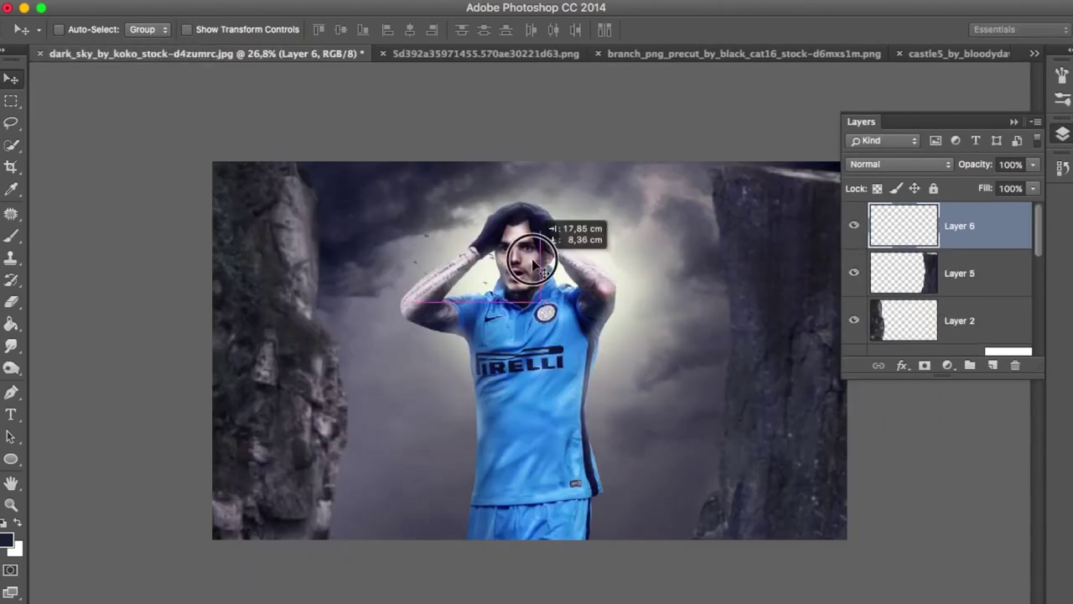
pyautogui.hotkey('ctrl', 't')
pyautogui.doubleClick(635, 240)
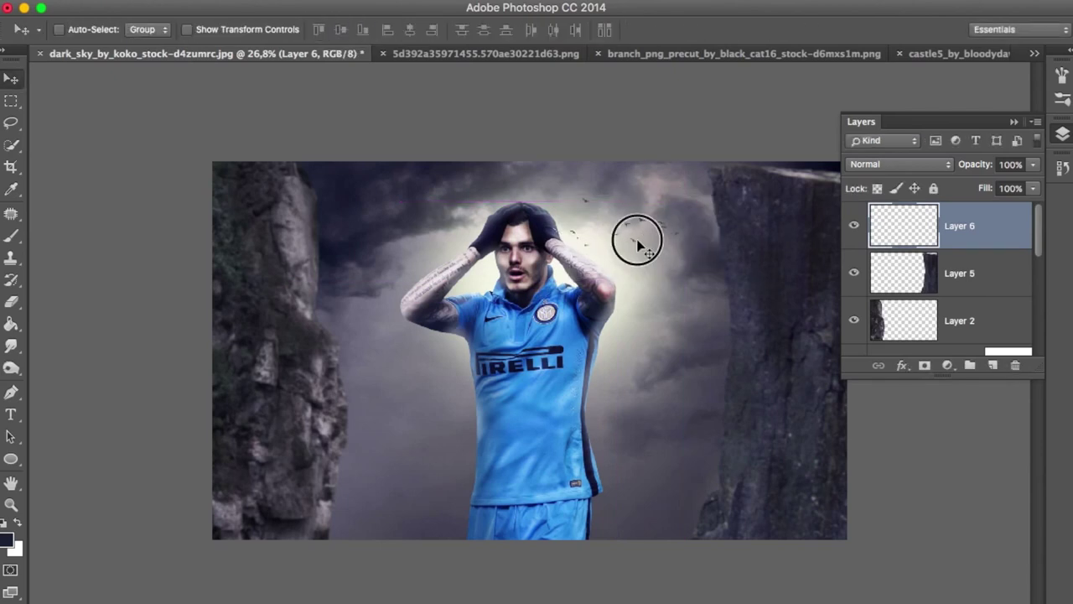
pyautogui.moveTo(749, 325)
pyautogui.mouseDown()
pyautogui.moveTo(545, 275)
pyautogui.moveTo(643, 311)
pyautogui.mouseUp()
pyautogui.moveTo(931, 352); pyautogui.dragTo(992, 304)
# - Put the player layer above the birds and close the bird image
pyautogui.moveTo(598, 260); pyautogui.dragTo(620, 247)
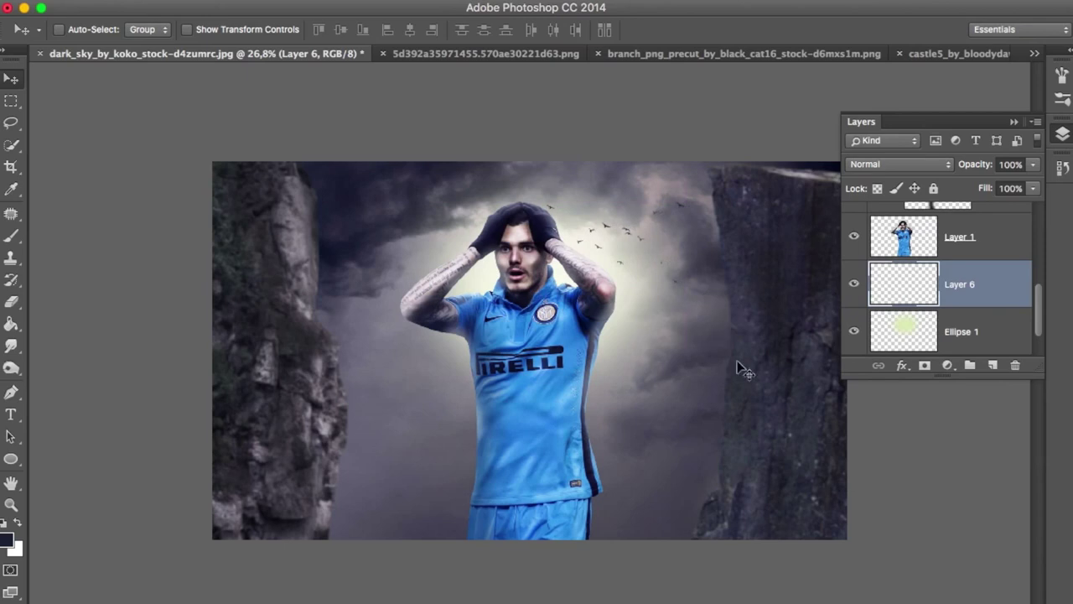
pyautogui.click(383, 53)
pyautogui.click(503, 53)
pyautogui.moveTo(403, 227); pyautogui.dragTo(201, 53)
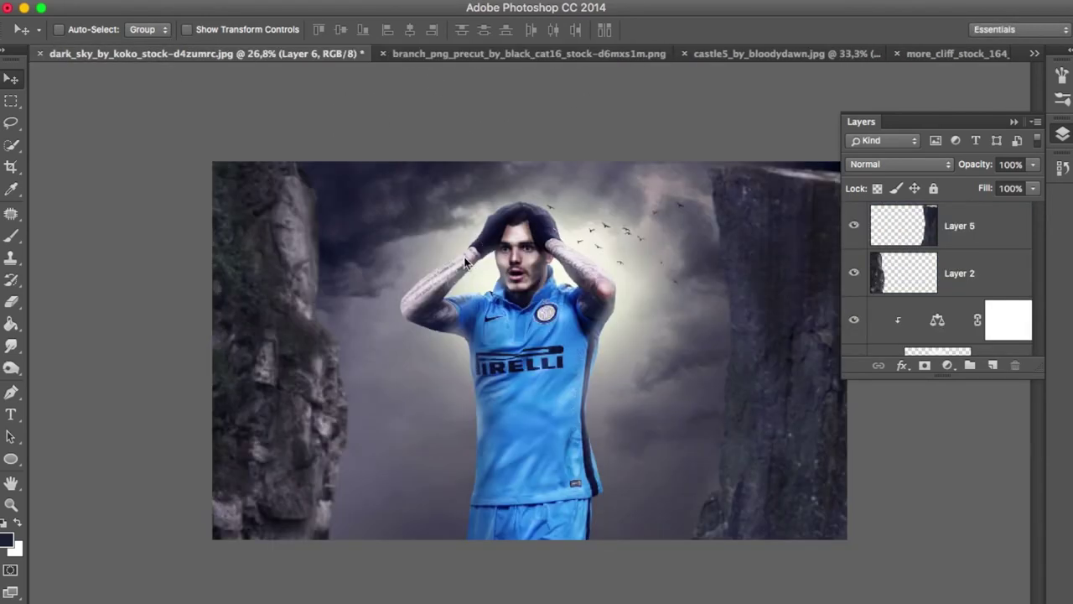
# - Flip the branch horizontally, then scale and rotate it beside the right cliff
pyautogui.hotkey('ctrl', 't')
pyautogui.rightClick(455, 240)
pyautogui.click(527, 472)
pyautogui.moveTo(503, 285)
pyautogui.mouseDown()
pyautogui.moveTo(702, 268)
pyautogui.moveTo(655, 258)
pyautogui.moveTo(697, 278)
pyautogui.moveTo(690, 422)
pyautogui.moveTo(750, 465)
pyautogui.mouseUp()
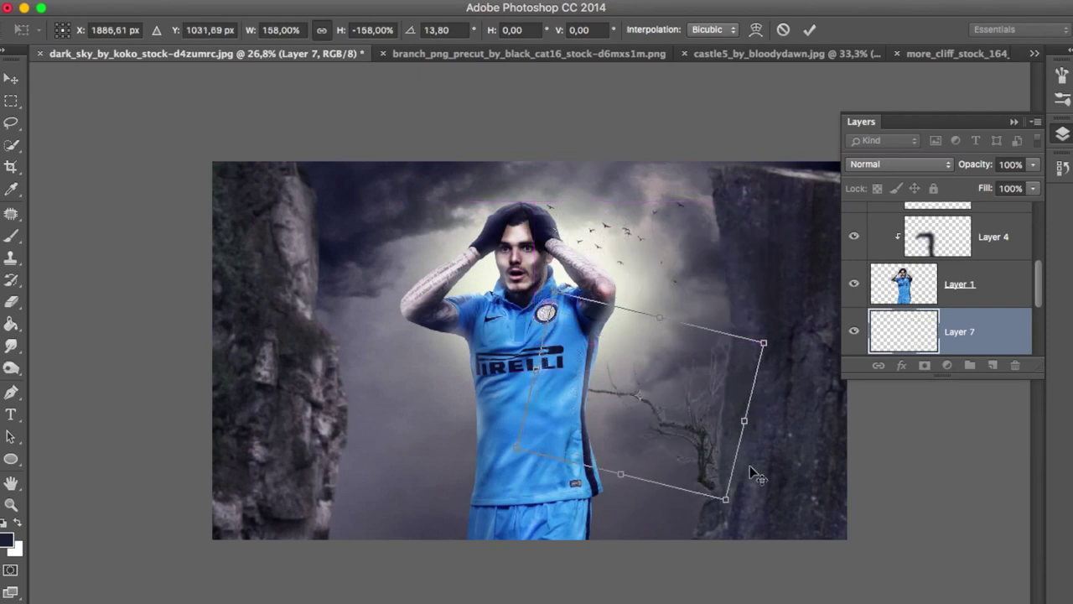
pyautogui.press('Return')
# - Tint the branch's midtones toward blue with Color Balance Blue +27
pyautogui.hotkey('ctrl', 'b')
pyautogui.moveTo(838, 270)
pyautogui.mouseDown()
pyautogui.moveTo(858, 269)
pyautogui.moveTo(842, 270)
pyautogui.mouseUp()
pyautogui.press('Return')
pyautogui.press('o')
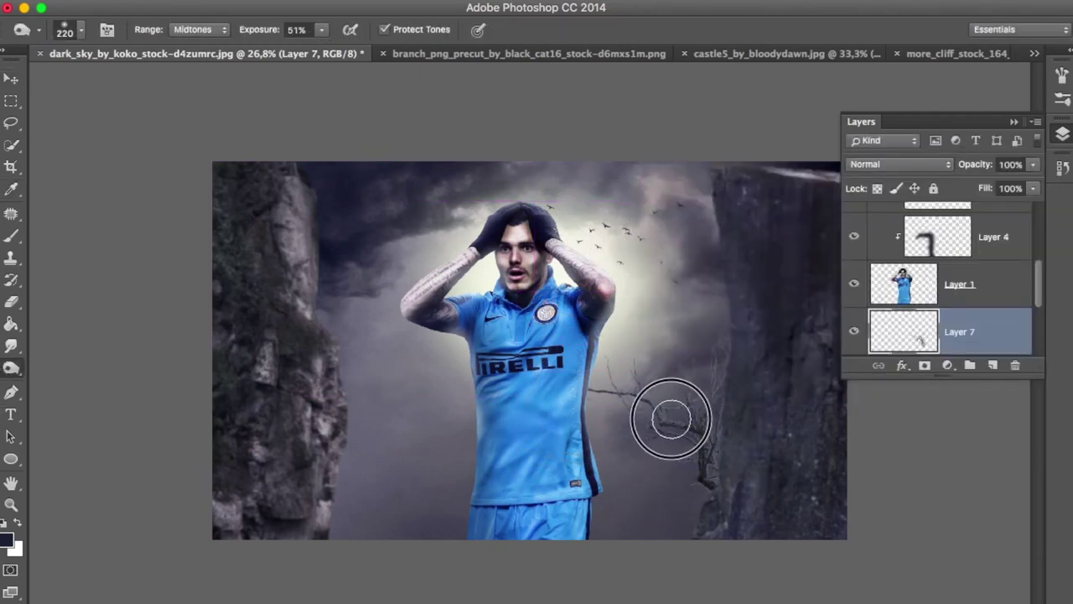
pyautogui.hotkey('ctrl', 'b')
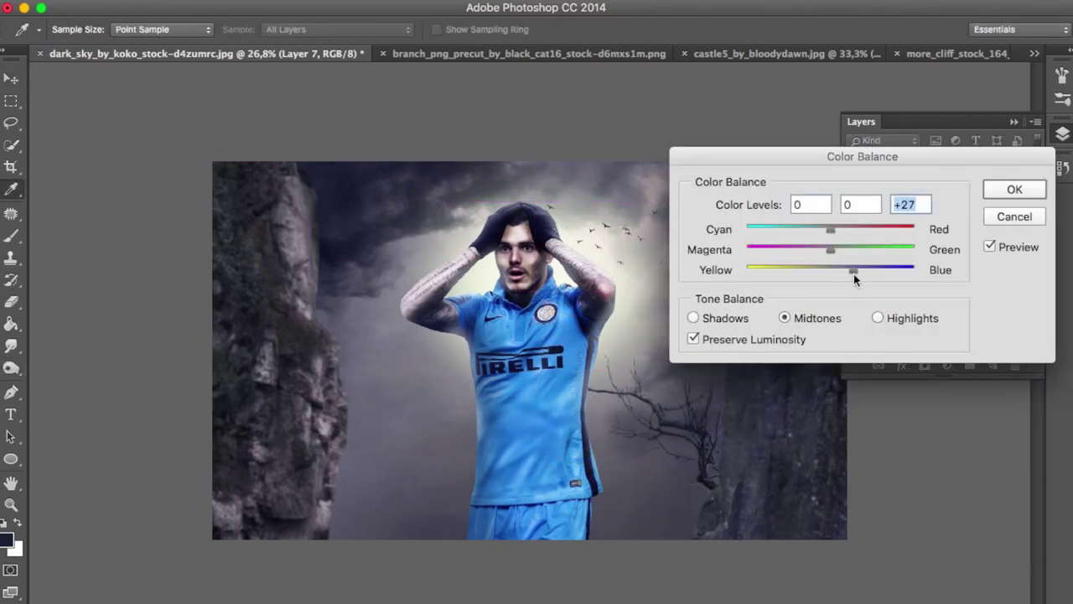
pyautogui.press('Return')
pyautogui.press('o')
# - Set the Burn brush size to 14 for darkening the branch details
pyautogui.scroll(6, 587, 335)
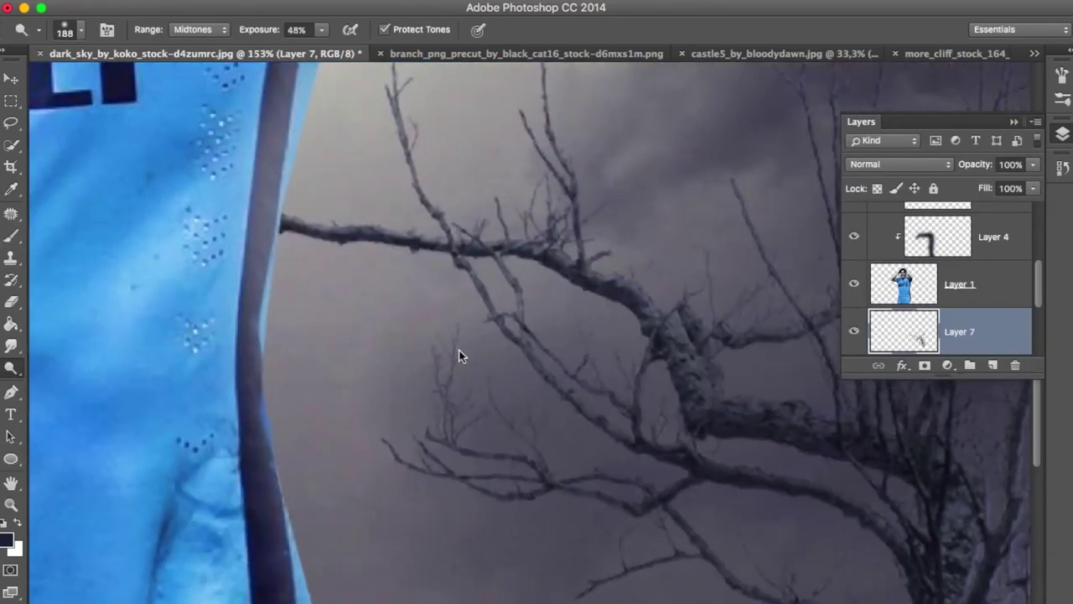
pyautogui.rightClick(458, 352)
pyautogui.write('14')
pyautogui.press('Return')
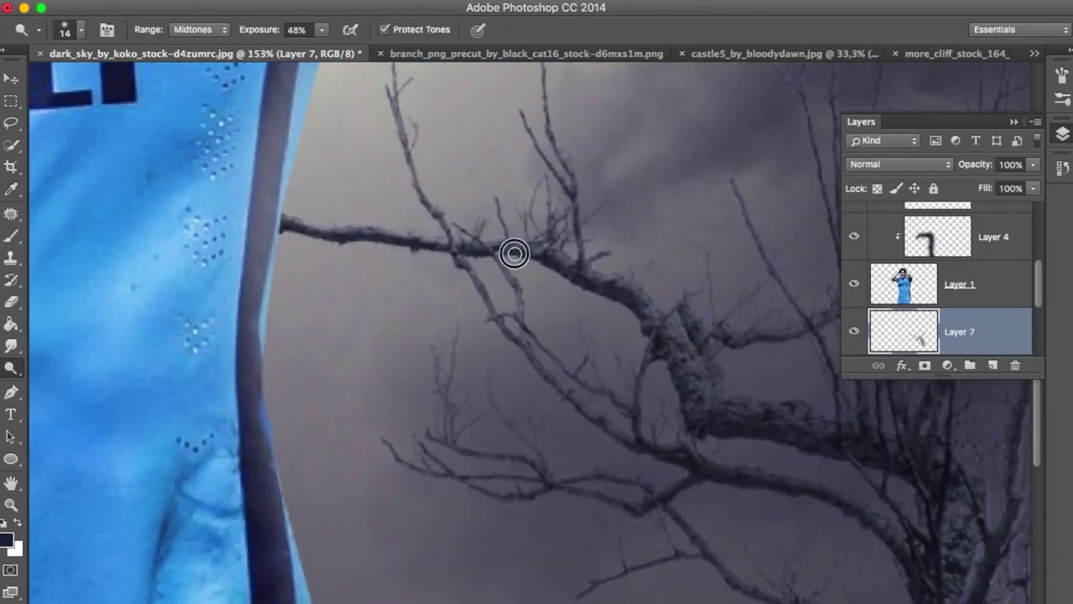
pyautogui.scroll(-3, 735, 431)
pyautogui.hscroll(5, 735, 431)
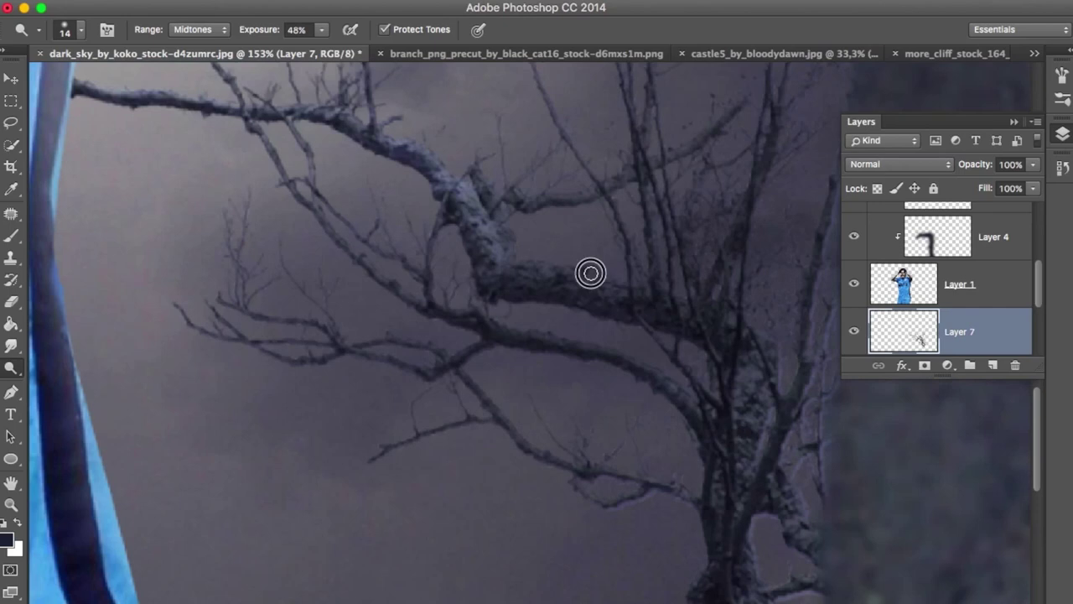
pyautogui.scroll(-4, 758, 405)
pyautogui.hscroll(3, 817, 501)
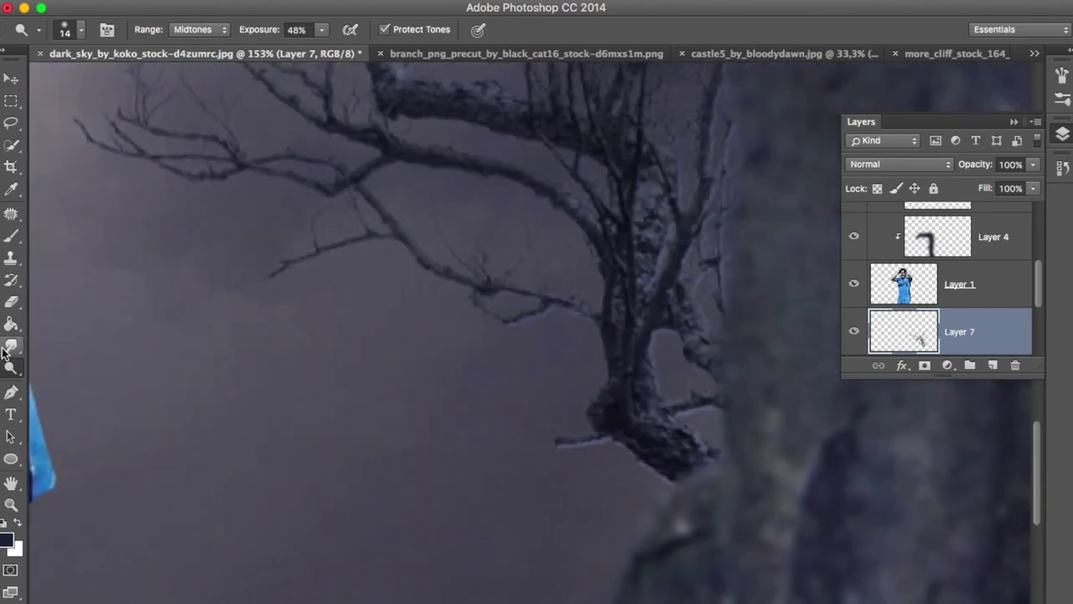
# - Switch to the Dodge tool with a 76-pixel brush to lighten the branch
pyautogui.click(10, 345)
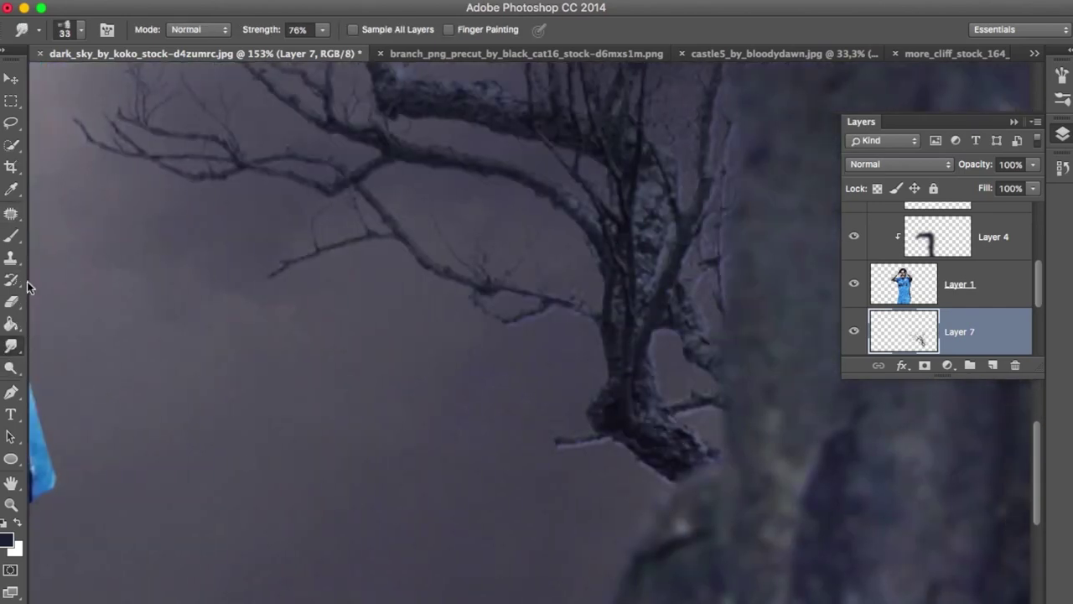
pyautogui.click(11, 367)
pyautogui.click(72, 360)
pyautogui.rightClick(545, 386)
pyautogui.press('Escape')
pyautogui.moveTo(649, 487); pyautogui.dragTo(598, 472)
pyautogui.scroll(-2, 780, 211)
pyautogui.scroll(-2, 374, 168)
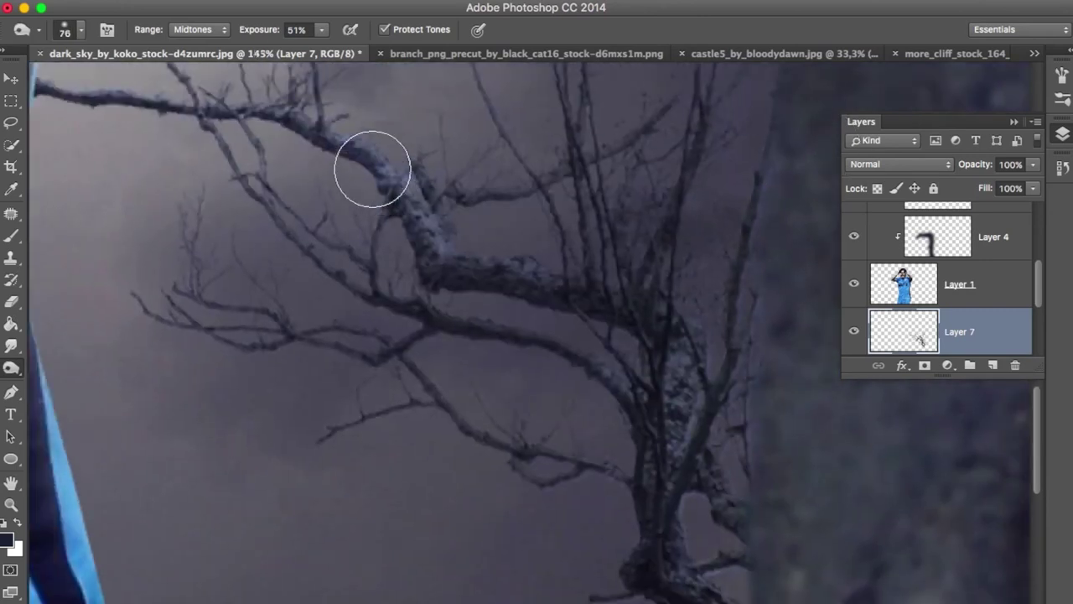
pyautogui.scroll(-2, 360, 161)
pyautogui.scroll(-2, 372, 169)
pyautogui.scroll(-2, 373, 171)
pyautogui.hotkey('ctrl', 't')
# - Rotate the tree about 20 degrees and move it toward the upper right
pyautogui.moveTo(797, 217)
pyautogui.mouseDown()
pyautogui.moveTo(706, 260)
pyautogui.moveTo(722, 276)
pyautogui.moveTo(731, 179)
pyautogui.moveTo(777, 300)
pyautogui.mouseUp()
pyautogui.press('Return')
pyautogui.hotkey('ctrl', 't')
pyautogui.press('Escape')
pyautogui.hotkey('ctrl', 't')
pyautogui.moveTo(482, 105); pyautogui.dragTo(455, 126)
pyautogui.press('Return')
pyautogui.moveTo(696, 218); pyautogui.dragTo(765, 278)
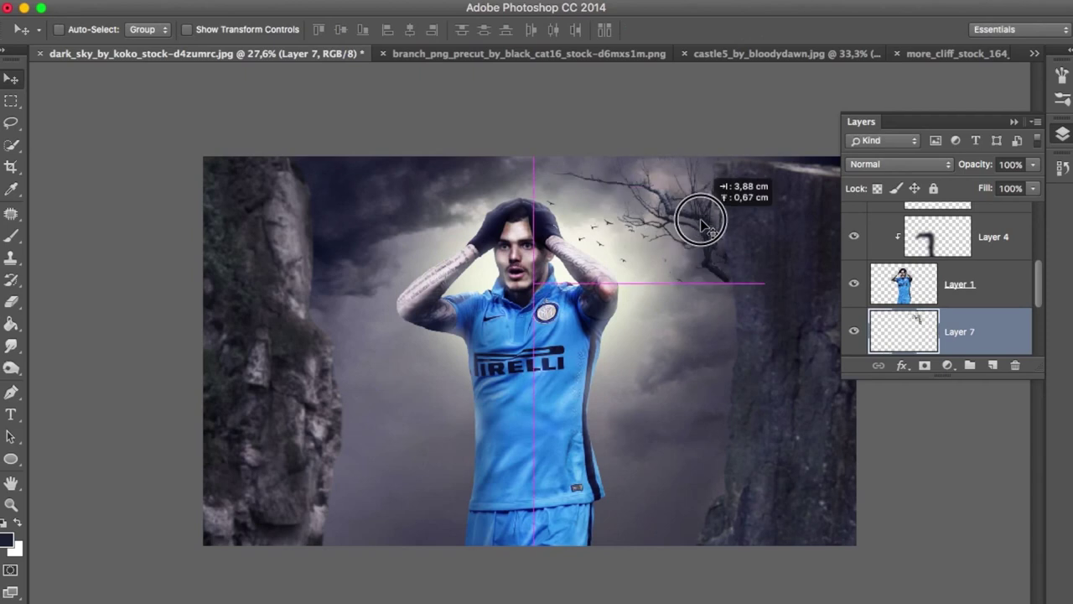
# - Move the tree layer below the right cliff and settle it at upper right
pyautogui.moveTo(939, 331); pyautogui.dragTo(964, 273)
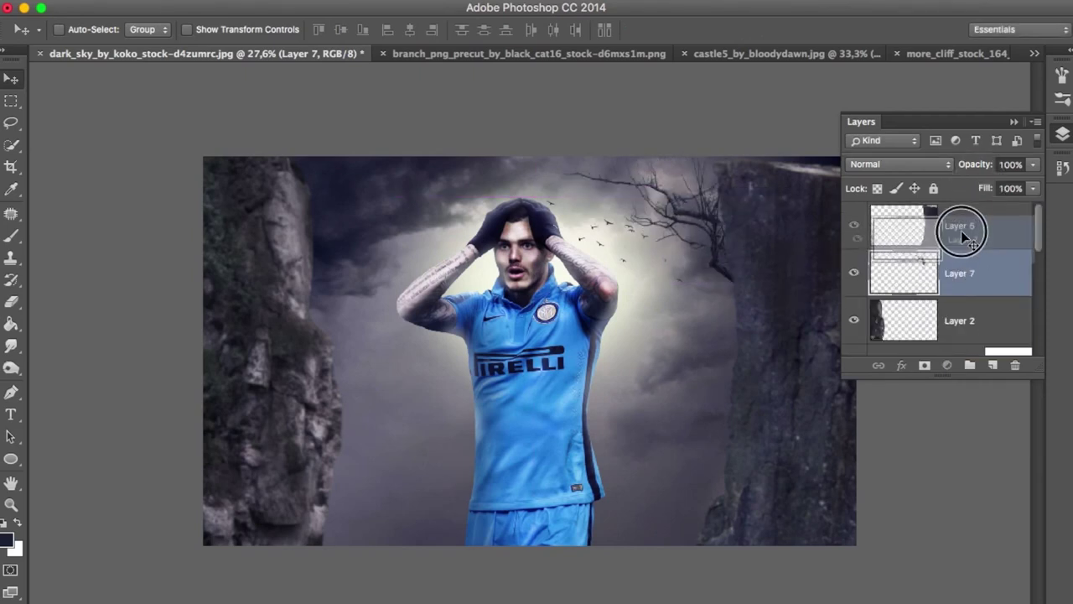
pyautogui.moveTo(730, 285)
pyautogui.mouseDown()
pyautogui.moveTo(759, 283)
pyautogui.moveTo(765, 530)
pyautogui.mouseUp()
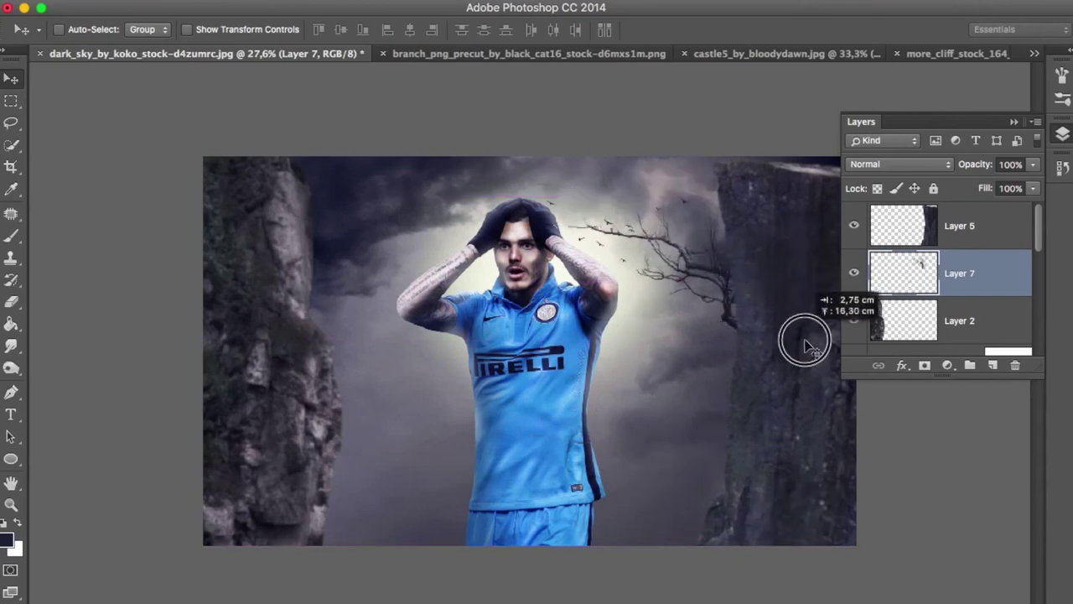
pyautogui.moveTo(765, 530); pyautogui.dragTo(803, 335)
pyautogui.moveTo(803, 375); pyautogui.dragTo(761, 319)
# - Rebalance the tree's colours with two Color Balance adjustments
pyautogui.hotkey('ctrl', 'b')
pyautogui.moveTo(798, 163); pyautogui.dragTo(970, 141)
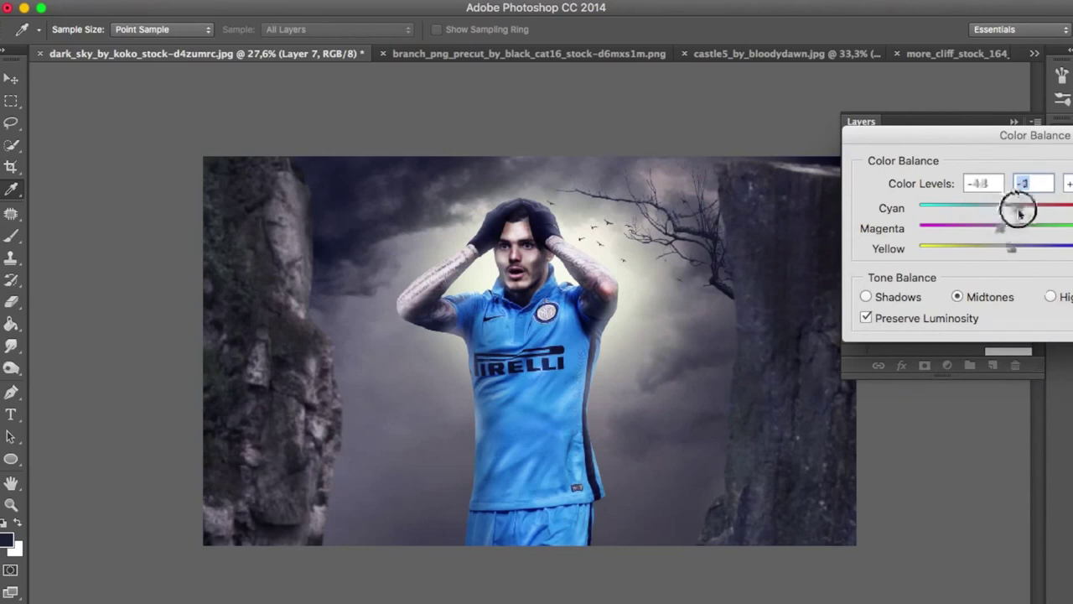
pyautogui.press('Return')
pyautogui.hotkey('ctrl', 'b')
pyautogui.moveTo(554, 168); pyautogui.dragTo(353, 156)
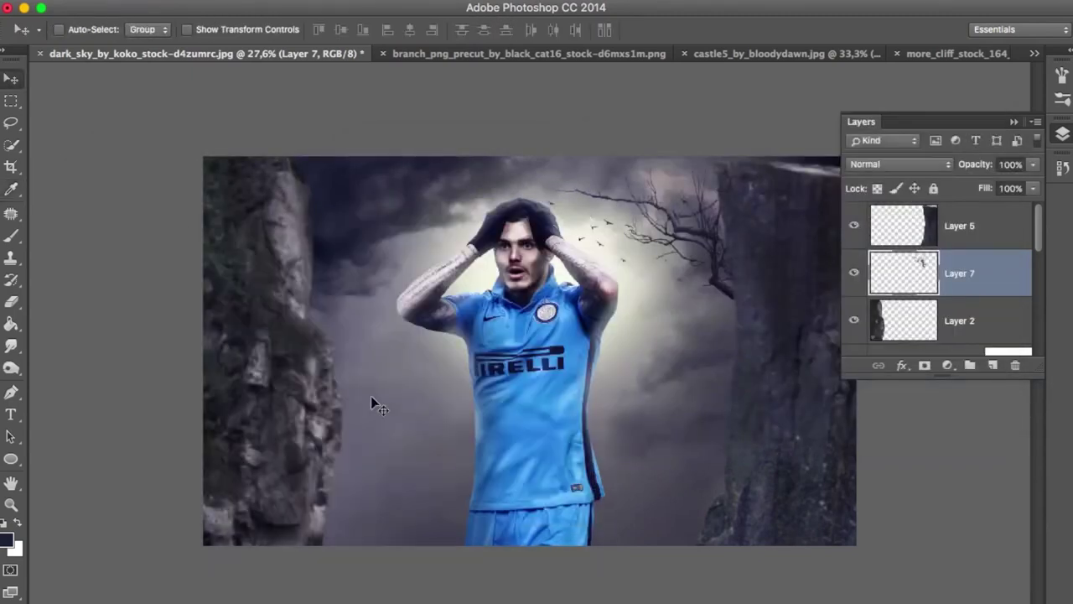
pyautogui.click(419, 53)
# - Close the branch image, Magic Wand the castle photo's white sky and mask it out
pyautogui.click(251, 52)
pyautogui.click(461, 53)
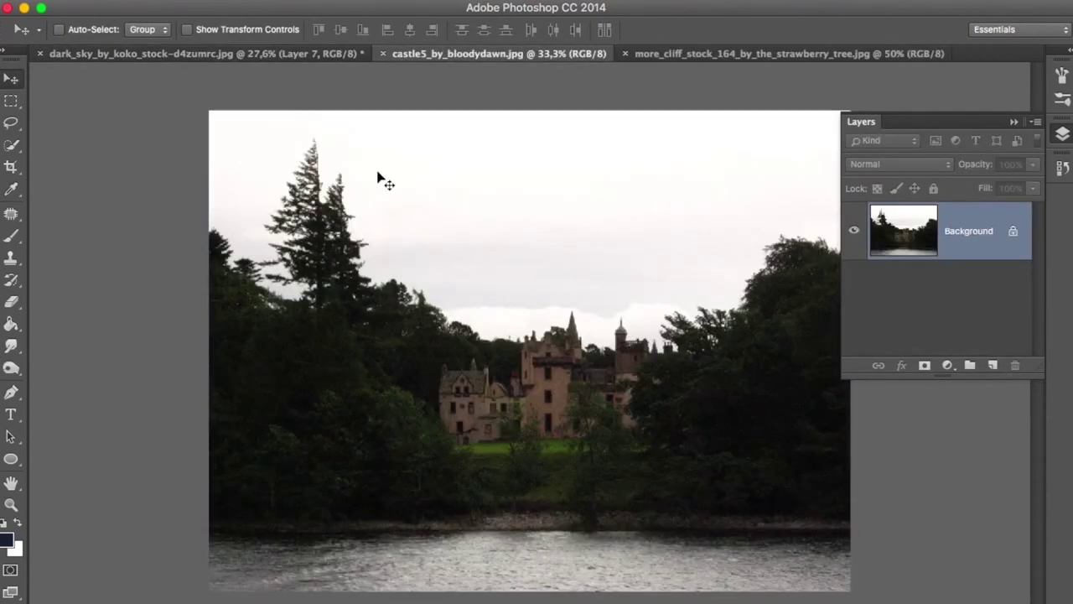
pyautogui.moveTo(10, 145); pyautogui.dragTo(59, 166)
pyautogui.click(355, 222)
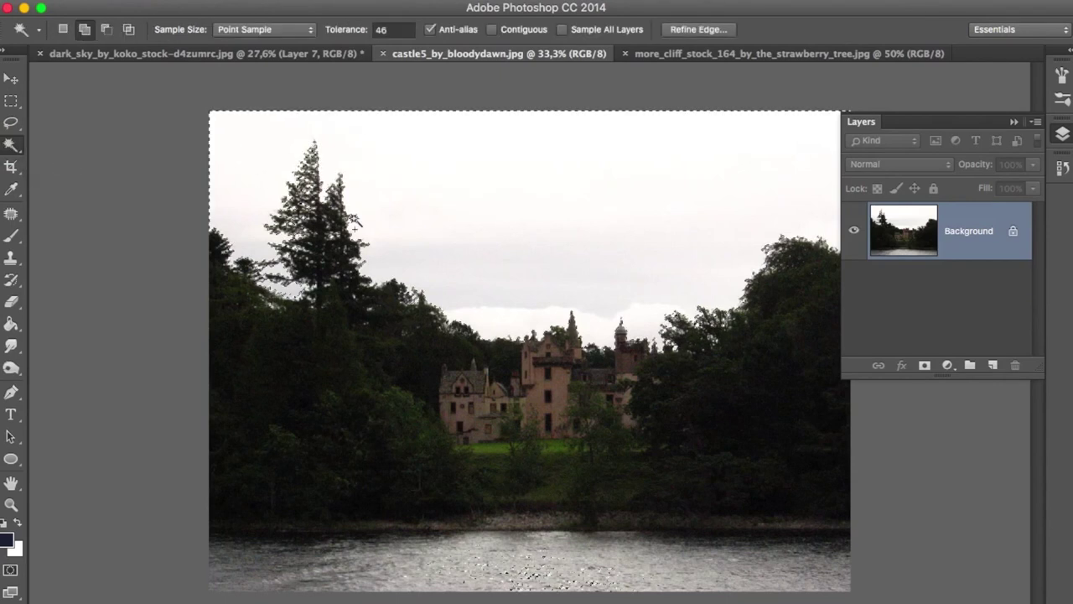
pyautogui.keyDown('alt'); pyautogui.click(923, 365); pyautogui.keyUp('alt')
# - Make the castle's sky removal permanent with Apply Layer Mask
pyautogui.press('m')
pyautogui.moveTo(156, 106); pyautogui.dragTo(914, 430)
pyautogui.press('v')
pyautogui.moveTo(707, 371); pyautogui.dragTo(587, 318)
pyautogui.hotkey('ctrl', 'z')
pyautogui.rightClick(1006, 245)
pyautogui.press('Escape')
pyautogui.rightClick(1004, 217)
pyautogui.click(922, 252)
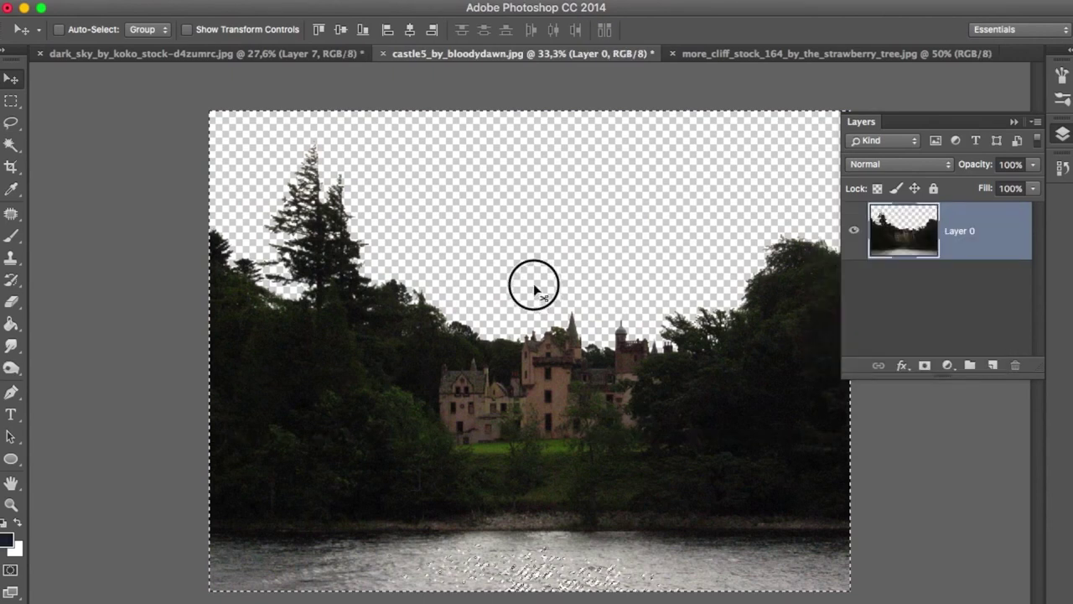
# - Drop the cut-out castle into dark_sky and place its layer beneath the Ellipse 1 glow
pyautogui.moveTo(537, 285); pyautogui.dragTo(516, 126)
pyautogui.click(10, 100)
pyautogui.moveTo(503, 251)
pyautogui.mouseDown()
pyautogui.moveTo(335, 53)
pyautogui.moveTo(503, 251)
pyautogui.mouseUp()
pyautogui.moveTo(956, 252); pyautogui.dragTo(950, 356)
pyautogui.moveTo(612, 417); pyautogui.dragTo(619, 435)
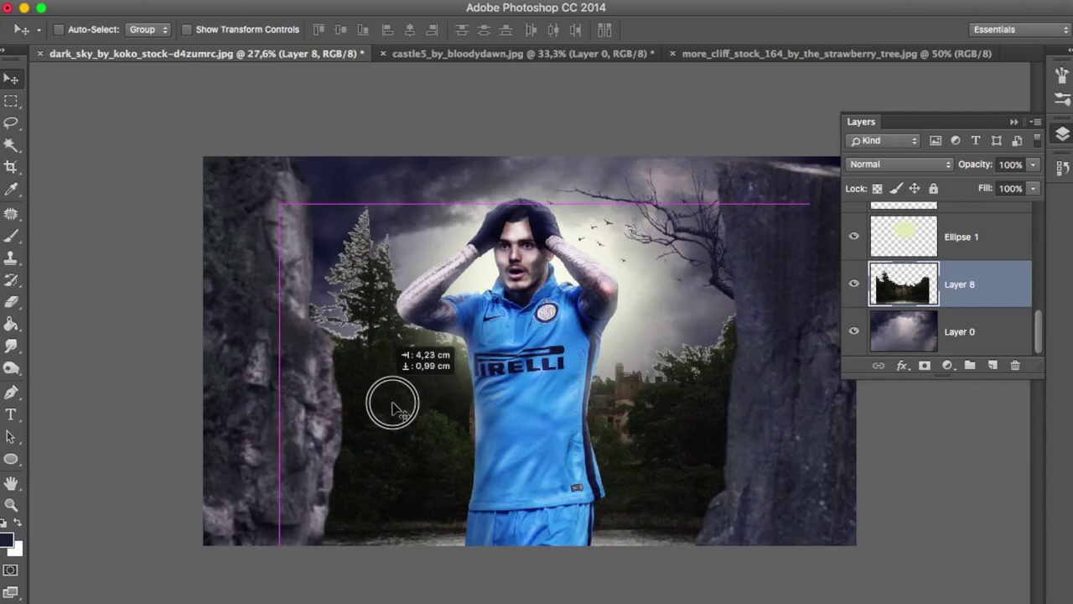
# - Scale the castle treeline layer to 66%, widen it slightly, and move it left and up
pyautogui.hotkey('ctrl', 't')
pyautogui.doubleClick(276, 30)
pyautogui.write('66')
pyautogui.click(321, 31)
pyautogui.moveTo(576, 426); pyautogui.dragTo(547, 448)
pyautogui.moveTo(682, 445); pyautogui.dragTo(731, 443)
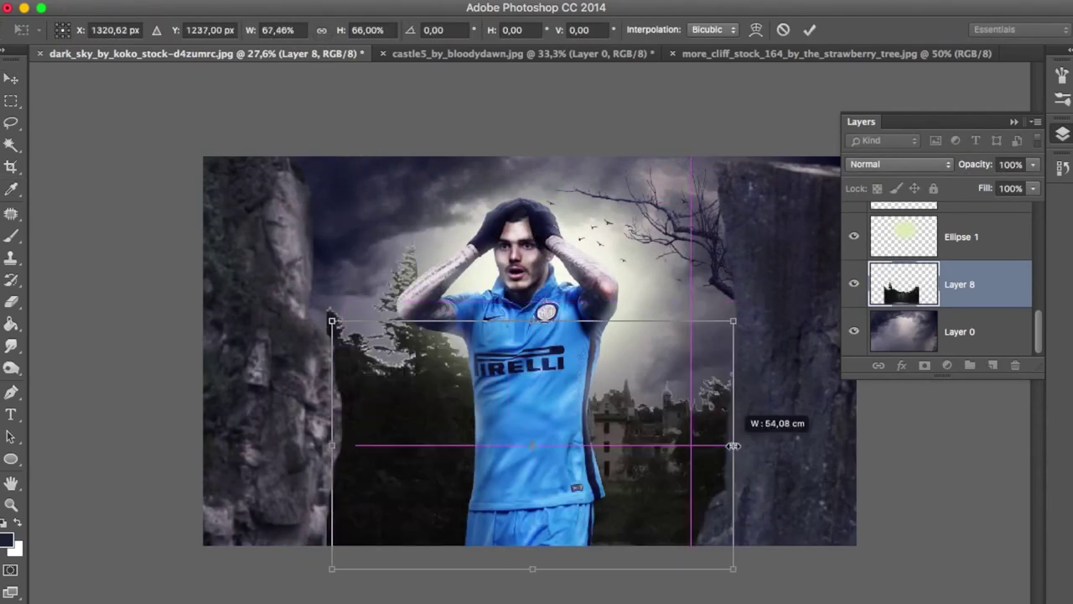
pyautogui.press('Return')
pyautogui.moveTo(575, 492)
pyautogui.mouseDown()
pyautogui.moveTo(436, 419)
pyautogui.moveTo(437, 434)
pyautogui.mouseUp()
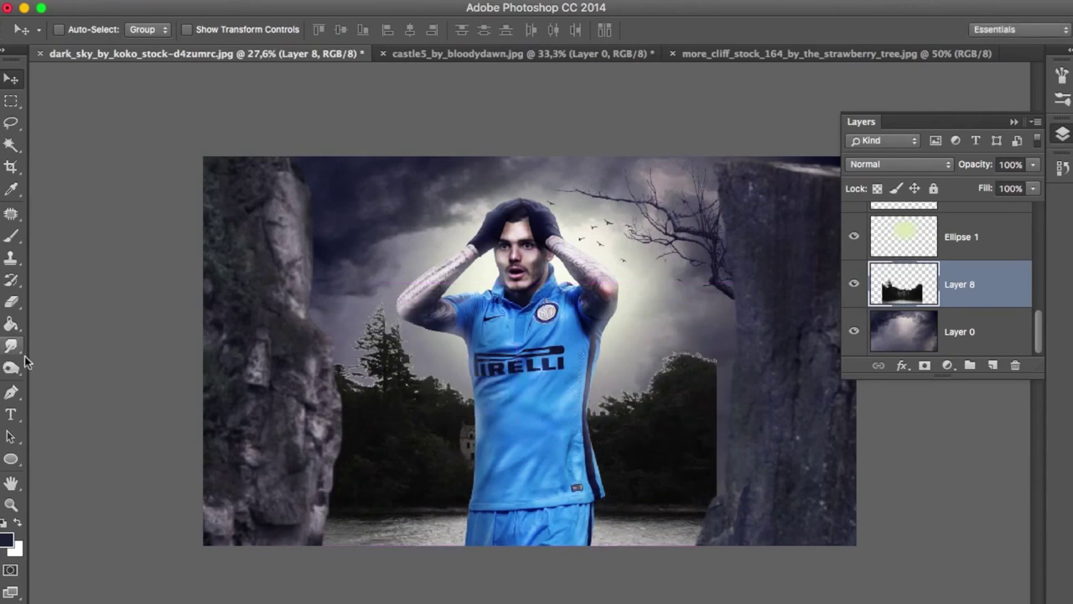
# - Load the treeline layer's selection and refine its edge with Contrast 13 and Shift Edge -9
pyautogui.click(11, 367)
pyautogui.keyDown('ctrl'); pyautogui.click(904, 284); pyautogui.keyUp('ctrl')
pyautogui.press('l')
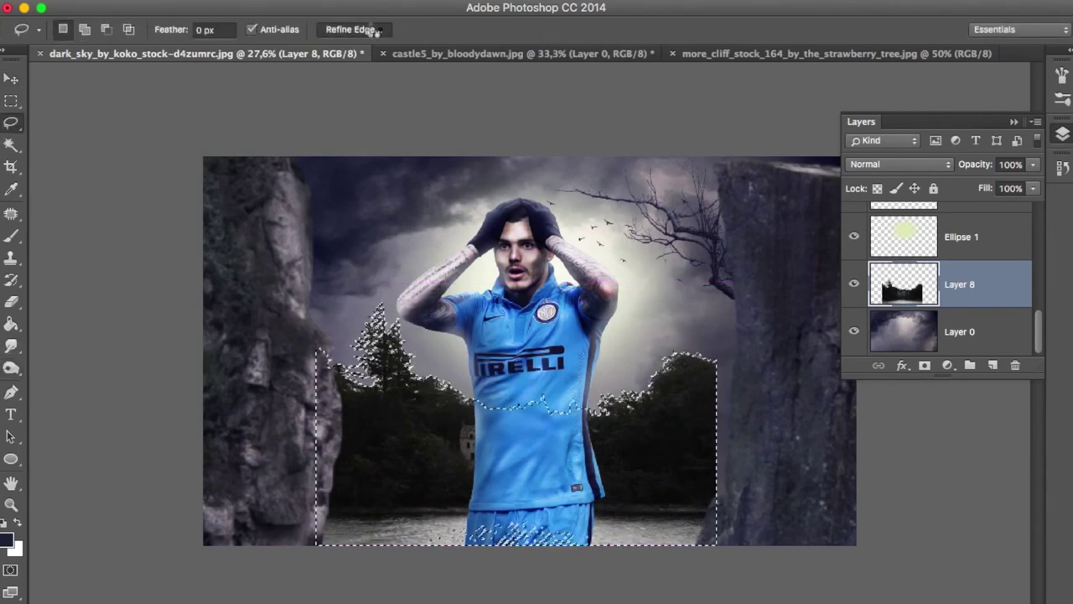
pyautogui.click(374, 30)
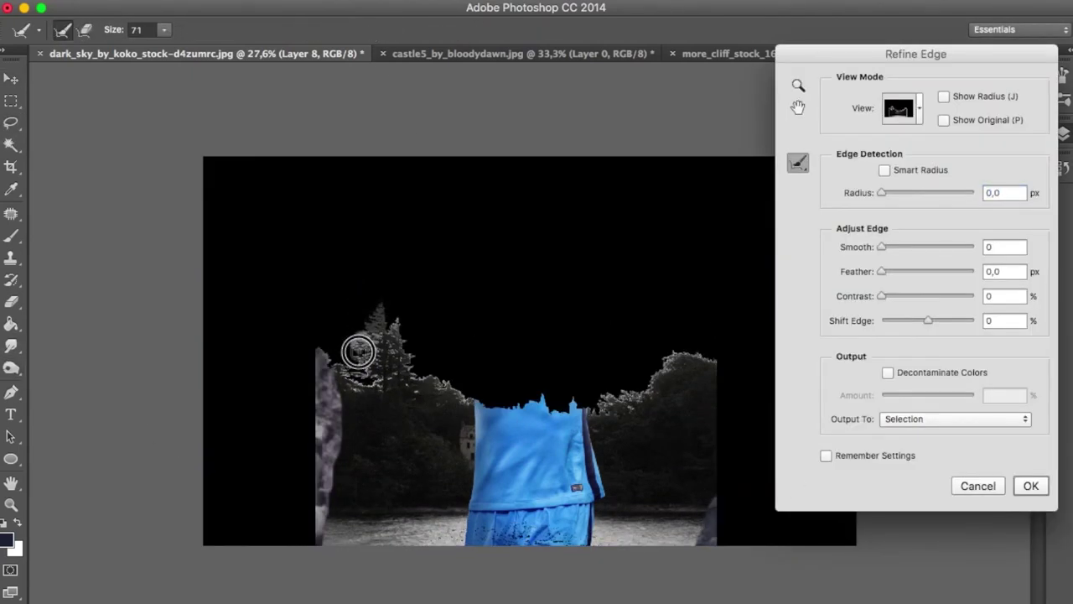
pyautogui.moveTo(374, 320)
pyautogui.mouseDown()
pyautogui.moveTo(426, 372)
pyautogui.moveTo(606, 403)
pyautogui.moveTo(651, 371)
pyautogui.moveTo(739, 417)
pyautogui.mouseUp()
pyautogui.moveTo(929, 320)
pyautogui.mouseDown()
pyautogui.moveTo(918, 319)
pyautogui.moveTo(924, 324)
pyautogui.mouseUp()
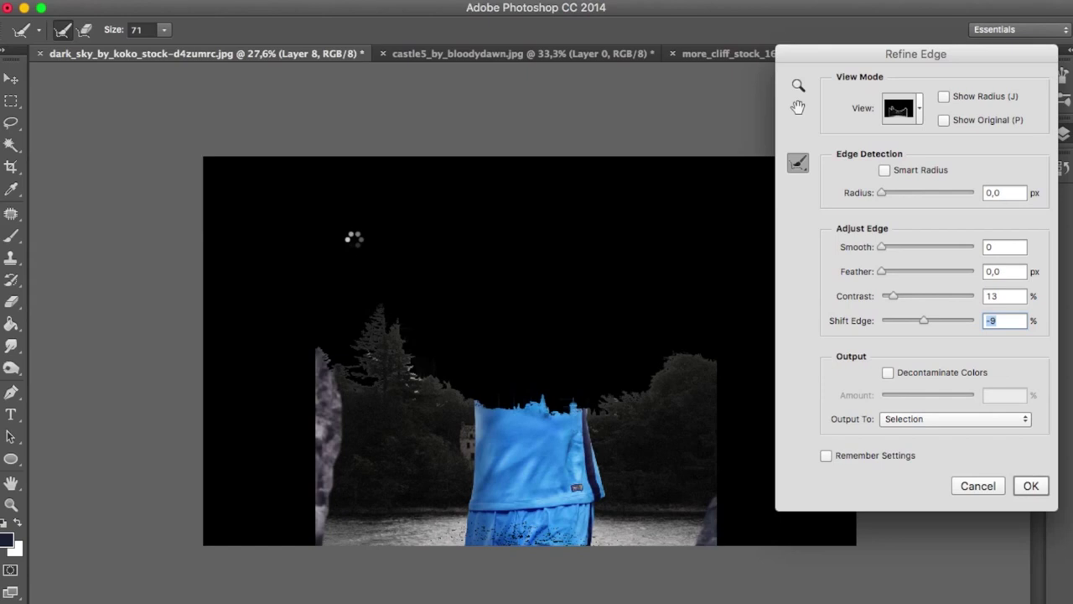
pyautogui.press('Return')
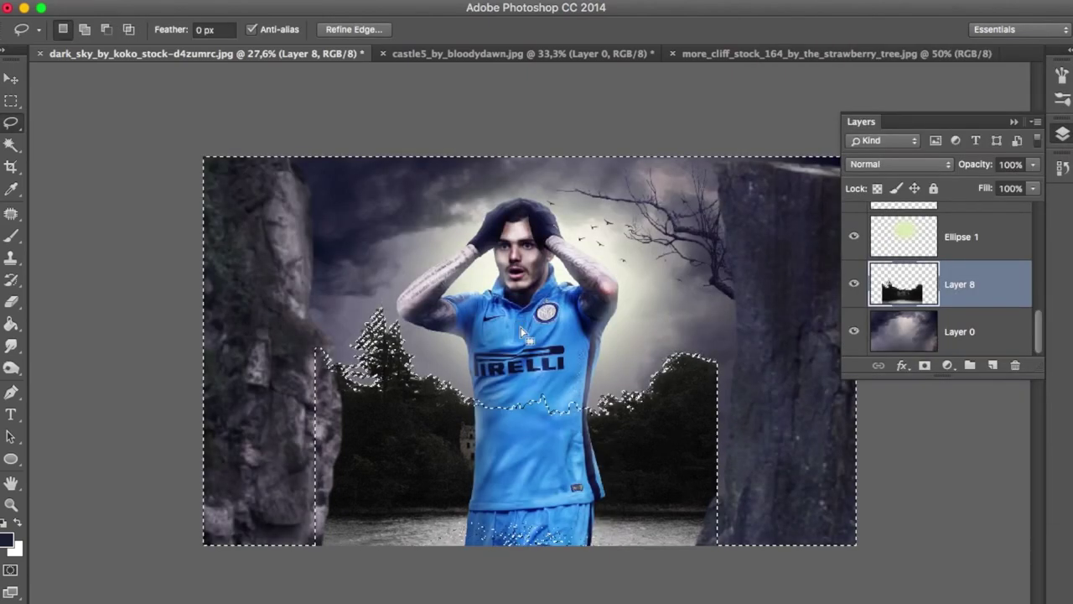
# - Deselect, nudge the treeline layer, and apply Color Balance midtones -3, -12, +19
pyautogui.hotkey('ctrl', 'd')
pyautogui.press('v')
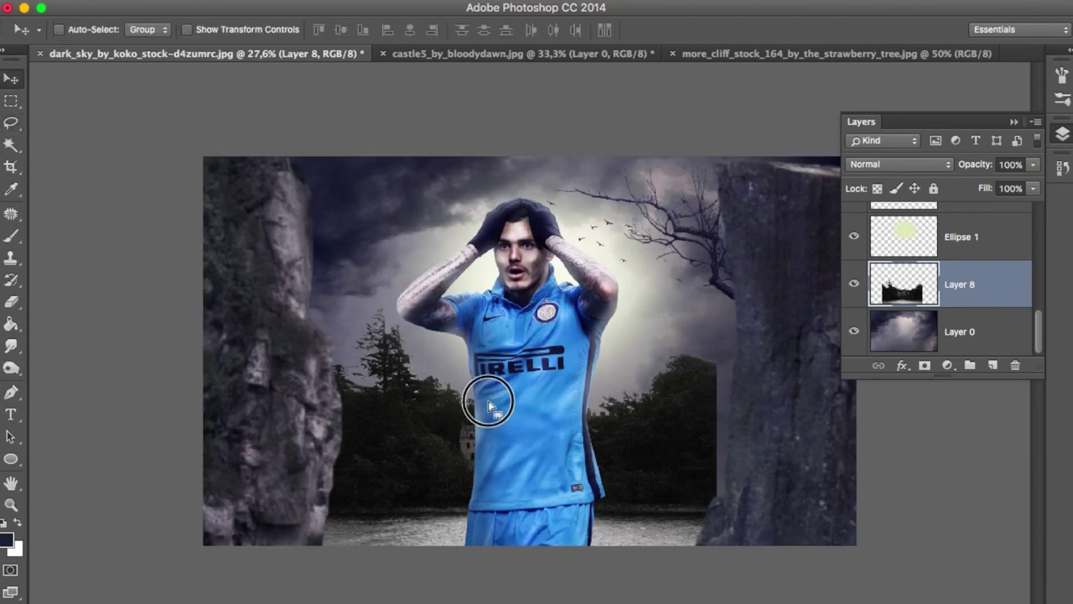
pyautogui.moveTo(491, 395); pyautogui.dragTo(501, 406)
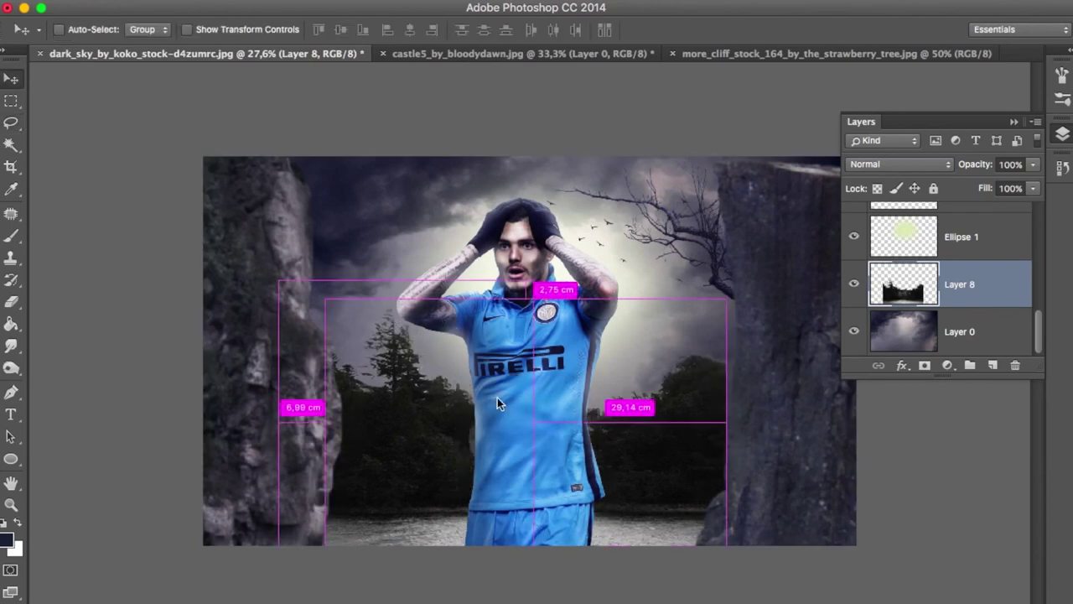
pyautogui.hotkey('ctrl', 'b')
pyautogui.moveTo(255, 265); pyautogui.dragTo(268, 265)
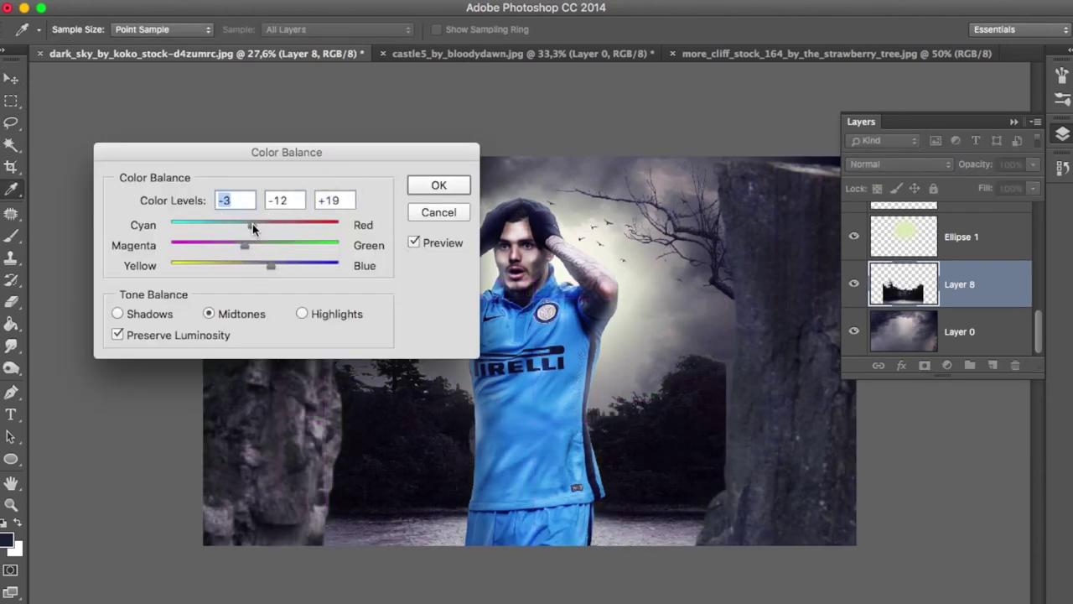
pyautogui.press('Return')
# - Rotate the treeline layer slightly, then close the castle5 image document
pyautogui.hotkey('ctrl', 't')
pyautogui.moveTo(755, 289); pyautogui.dragTo(766, 384)
pyautogui.press('Return')
pyautogui.press('o')
pyautogui.click(436, 53)
pyautogui.click(383, 53)
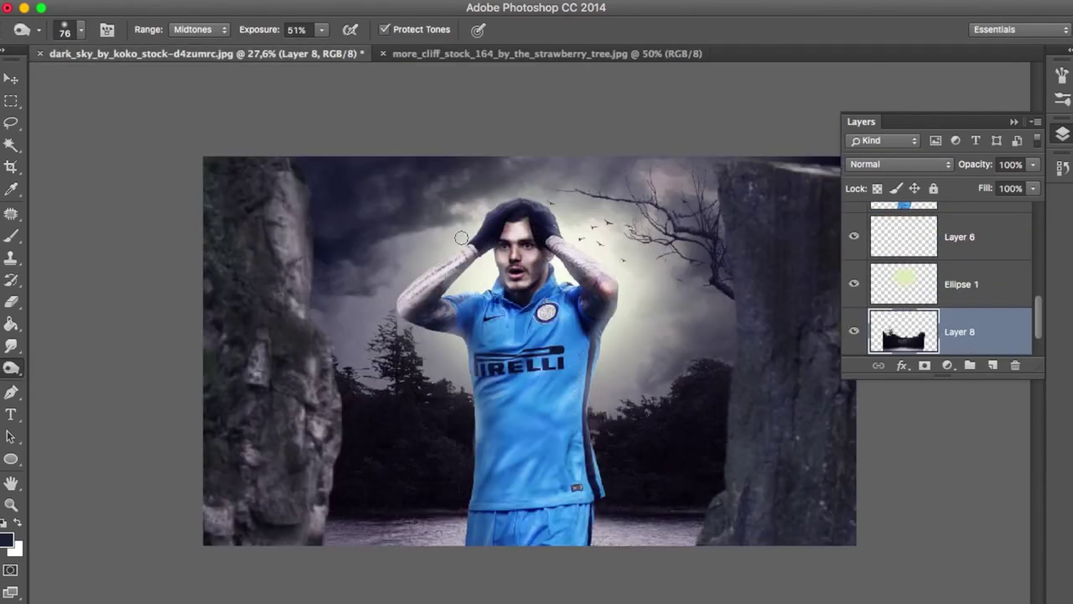
pyautogui.click(503, 53)
# - Magic Wand the cliff photo's sky and sea, invert, and mask them away
pyautogui.press('w')
pyautogui.click(353, 139)
pyautogui.keyDown('shift'); pyautogui.click(761, 490); pyautogui.keyUp('shift')
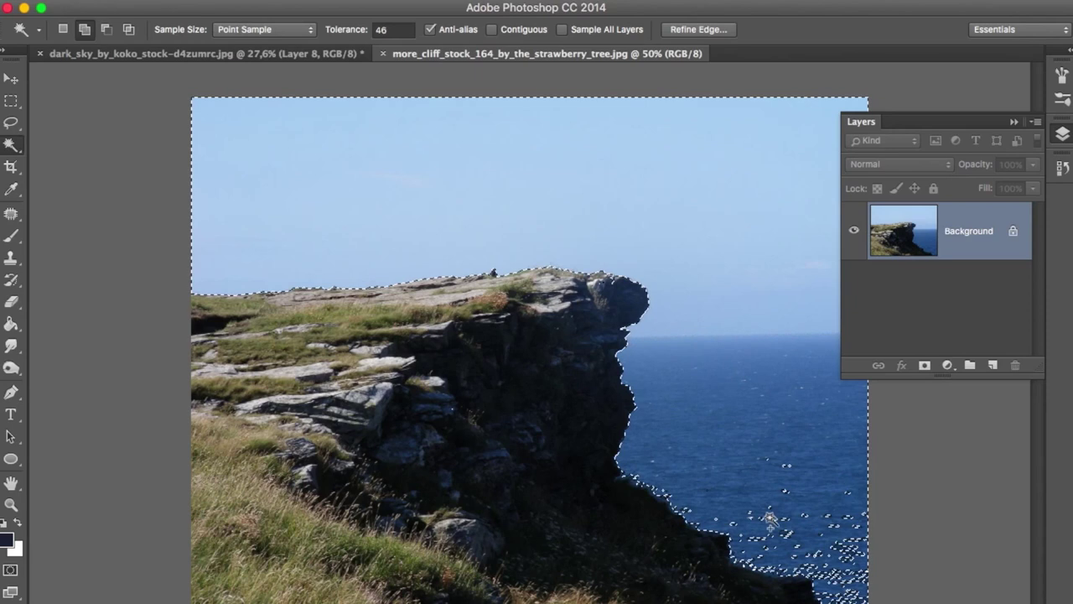
pyautogui.rightClick(849, 464)
pyautogui.click(856, 482)
pyautogui.click(924, 365)
# - Touch up the mask edge in black and drag the cut-out cliff into the stormy scene
pyautogui.press('b')
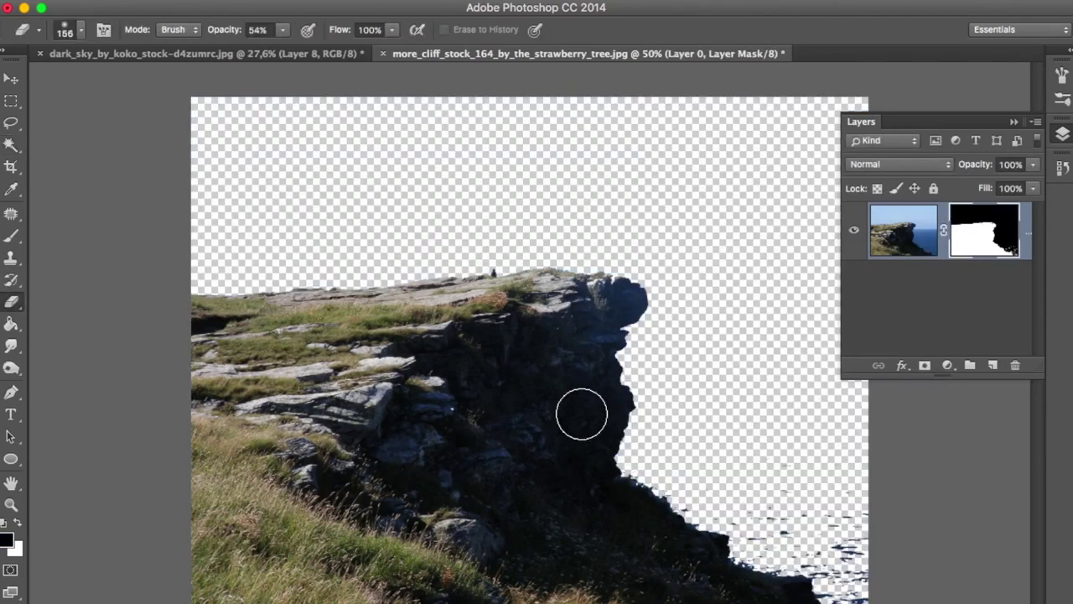
pyautogui.press('x')
pyautogui.rightClick(388, 549)
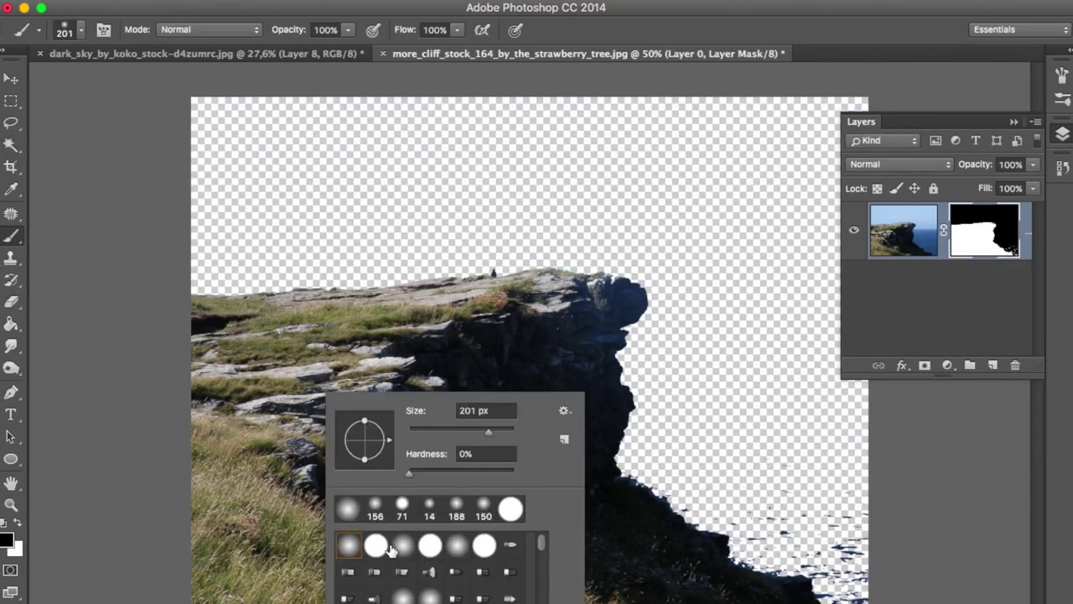
pyautogui.press('Return')
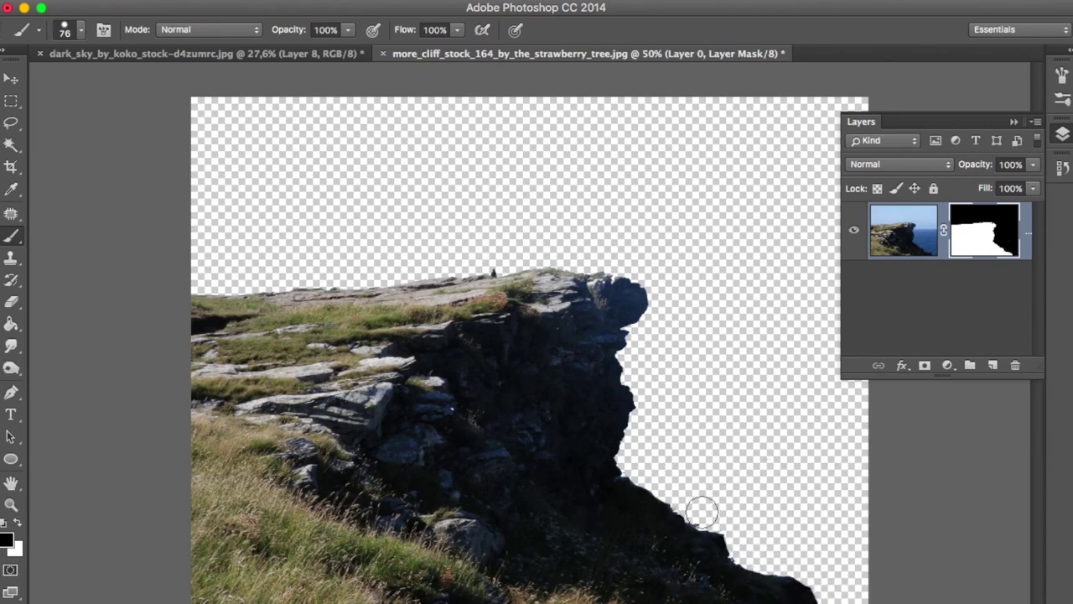
pyautogui.press('v')
pyautogui.moveTo(559, 408); pyautogui.dragTo(489, 507)
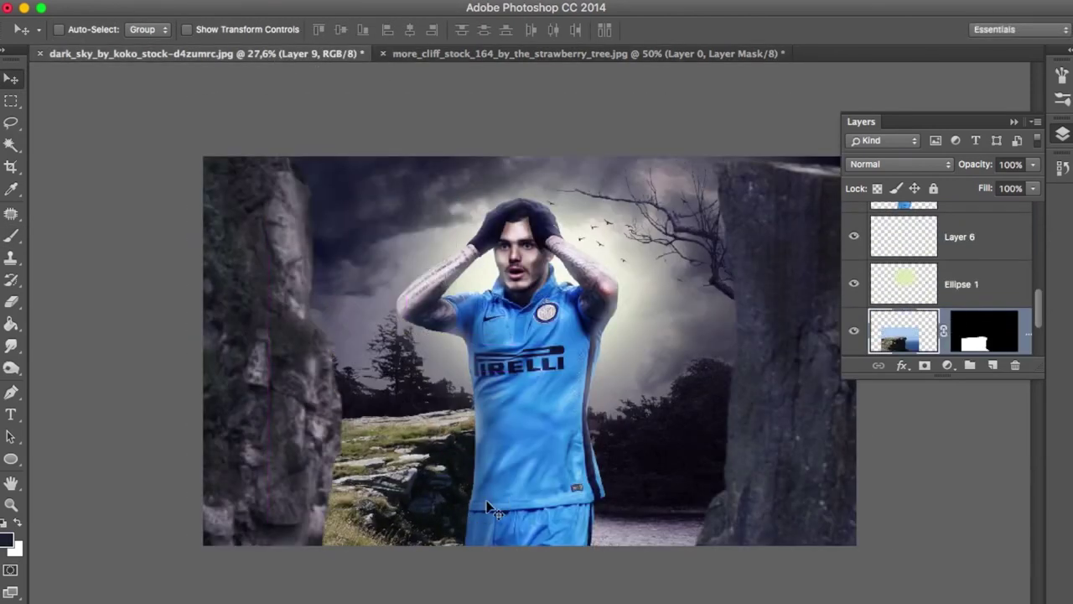
# - Enlarge the cliff to 130%, reposition it, and try it in front of then behind the player
pyautogui.hotkey('ctrl', 't')
pyautogui.moveTo(738, 299); pyautogui.dragTo(791, 257)
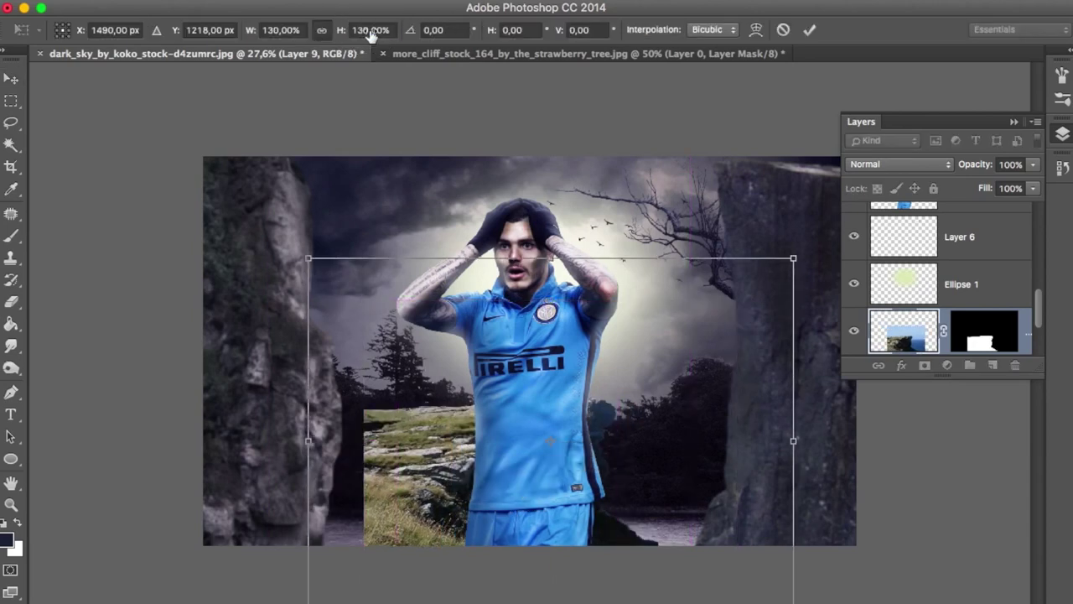
pyautogui.press('Return')
pyautogui.moveTo(510, 488); pyautogui.dragTo(482, 465)
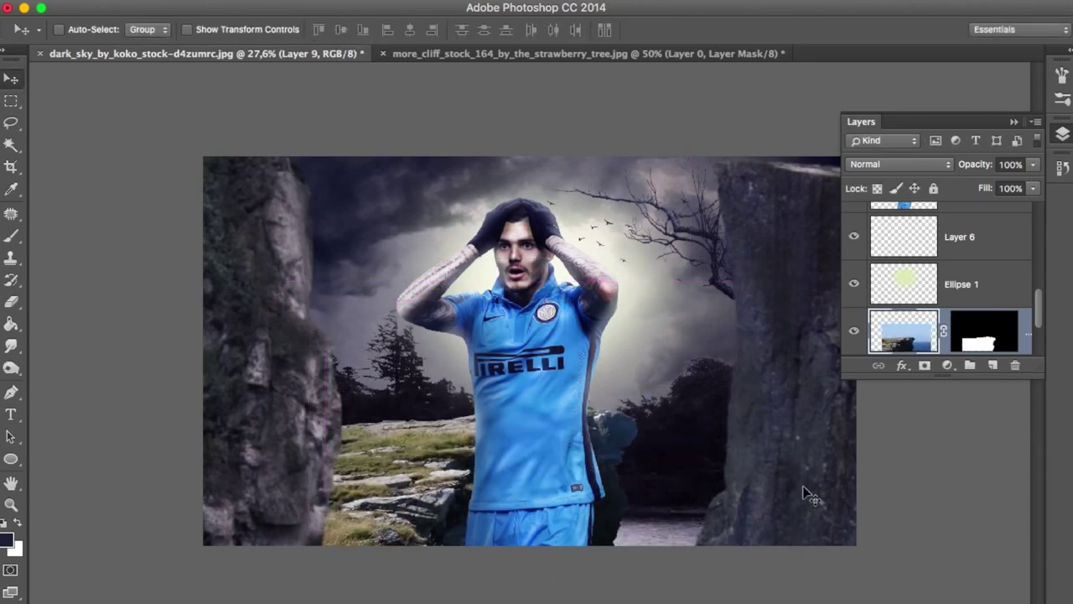
pyautogui.moveTo(922, 317)
pyautogui.mouseDown()
pyautogui.moveTo(931, 201)
pyautogui.moveTo(901, 289)
pyautogui.moveTo(903, 336)
pyautogui.mouseUp()
pyautogui.moveTo(616, 492); pyautogui.dragTo(654, 491)
# - Delete the cliff layer and close the cliff photo without saving
pyautogui.hotkey('ctrl', 't')
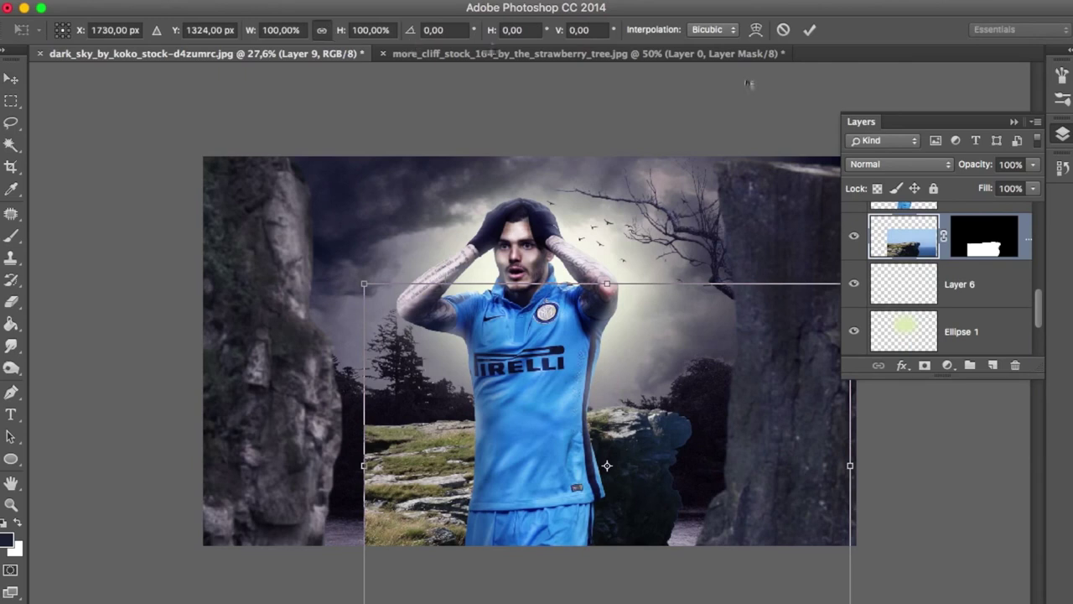
pyautogui.click(783, 29)
pyautogui.press('Delete')
pyautogui.click(390, 52)
pyautogui.click(382, 53)
pyautogui.click(494, 232)
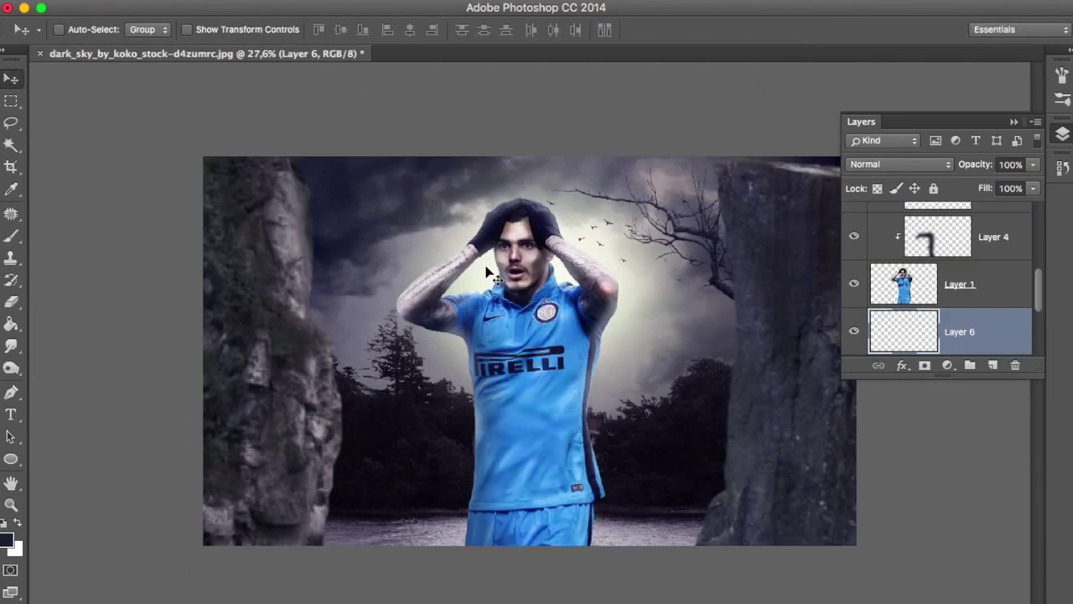
pyautogui.hotkey('ctrl', 'o')
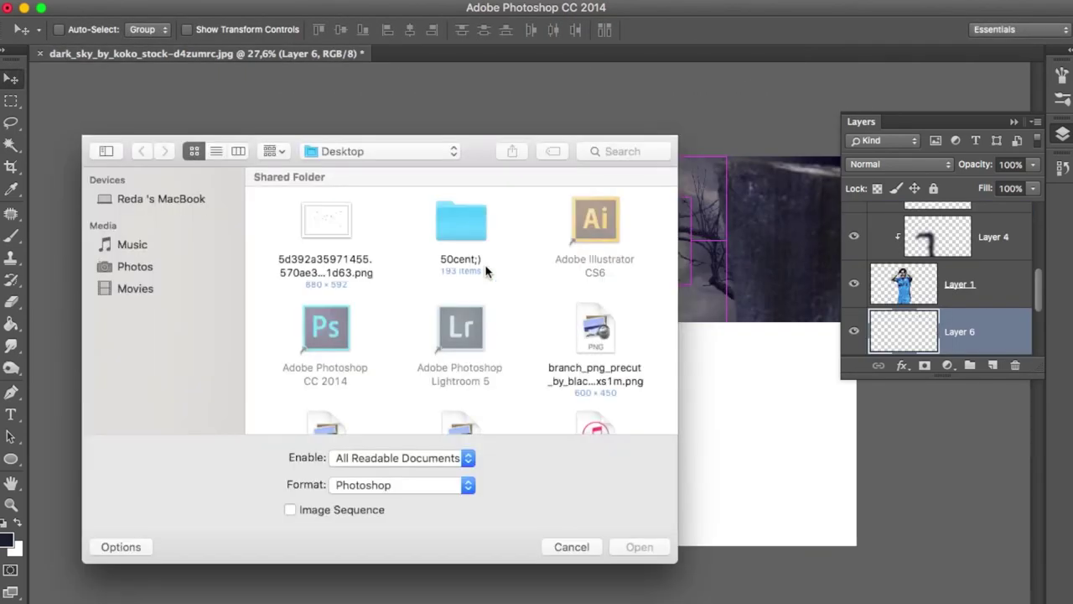
# - Browse into the Stade folder in the Open dialog looking for the field photo
pyautogui.scroll(-3, 486, 271)
pyautogui.scroll(-10, 486, 271)
pyautogui.click(460, 353)
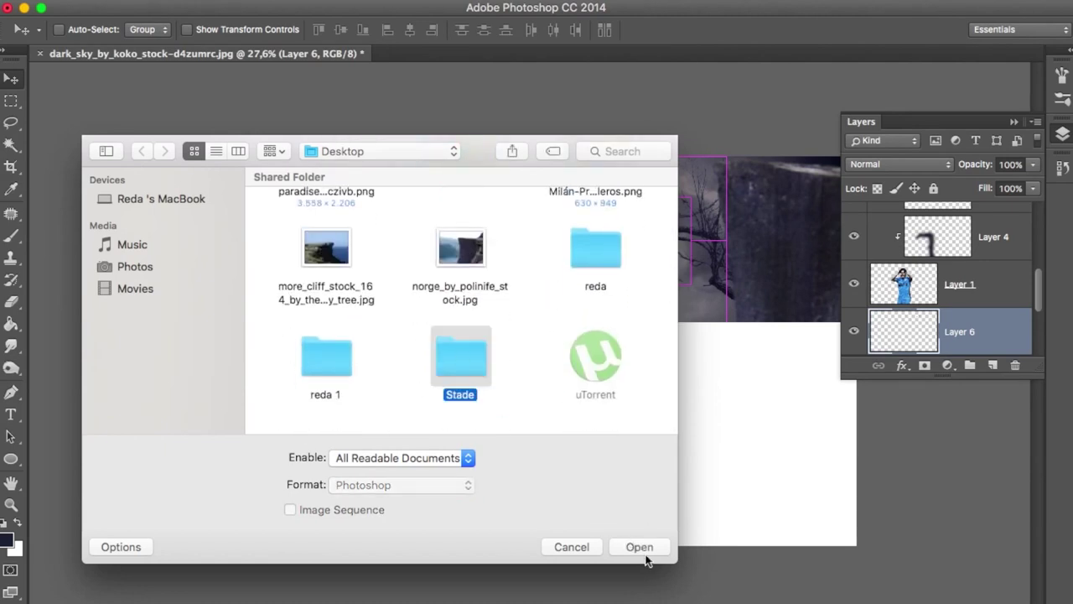
pyautogui.click(646, 554)
pyautogui.scroll(-3, 551, 355)
pyautogui.scroll(-2, 551, 354)
pyautogui.scroll(1, 551, 352)
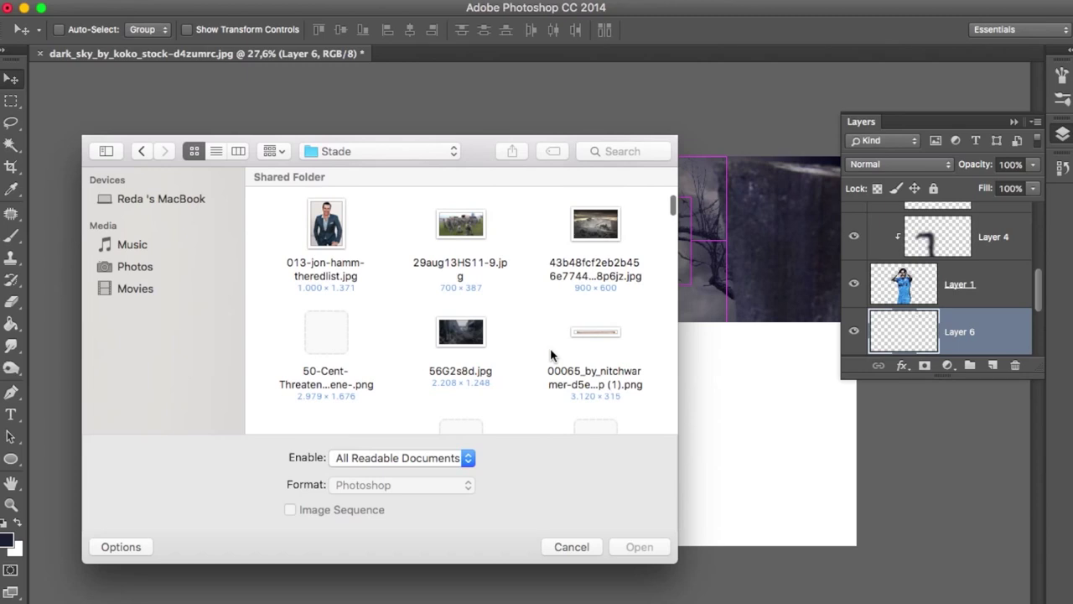
pyautogui.scroll(-1, 550, 355)
pyautogui.scroll(-3, 550, 355)
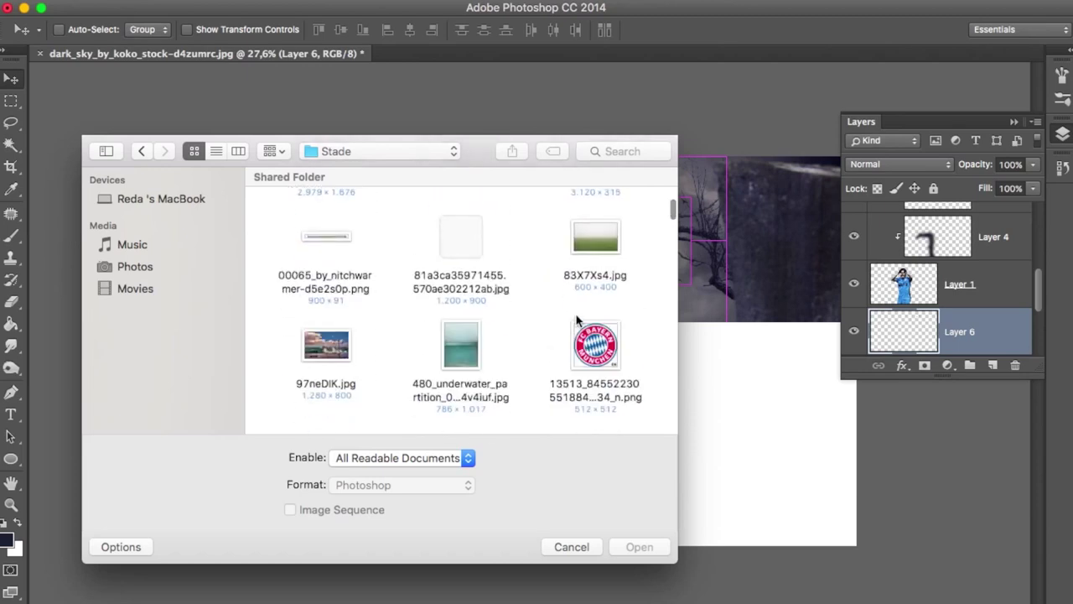
pyautogui.scroll(2, 459, 232)
pyautogui.click(382, 151)
pyautogui.click(379, 169)
pyautogui.scroll(-5, 461, 252)
pyautogui.scroll(1, 462, 243)
pyautogui.click(467, 231)
pyautogui.click(637, 546)
# - Select the lower grassy part of the field photo and bring it into the scene as Layer 9
pyautogui.press('l')
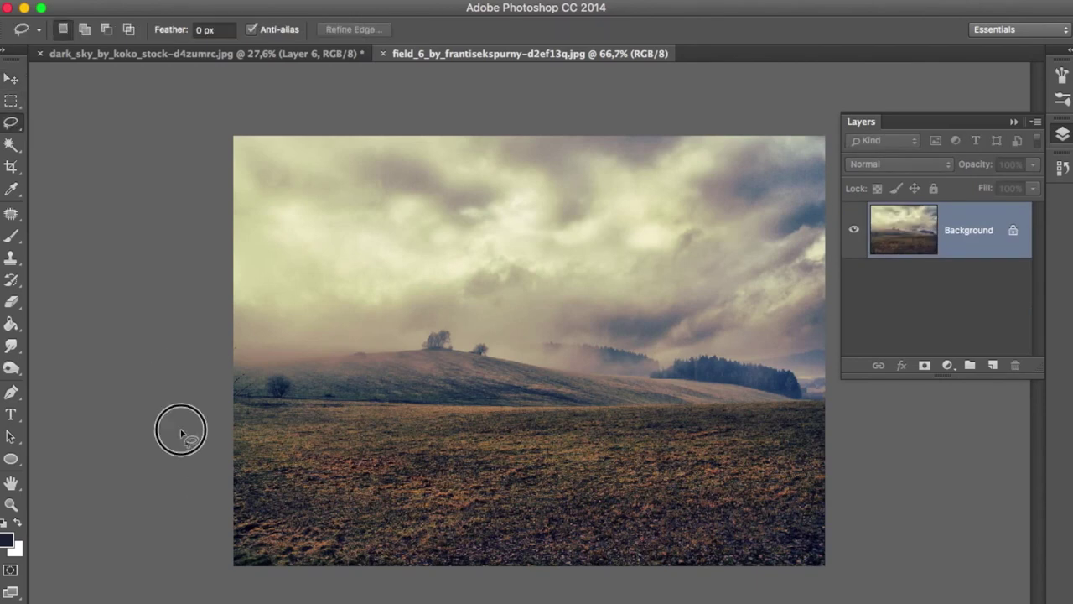
pyautogui.moveTo(173, 422); pyautogui.dragTo(227, 534)
pyautogui.click(11, 101)
pyautogui.moveTo(227, 433)
pyautogui.mouseDown()
pyautogui.moveTo(867, 584)
pyautogui.moveTo(248, 31)
pyautogui.moveTo(510, 485)
pyautogui.mouseUp()
pyautogui.press('v')
# - Scale the ground to about 222% and distort its corners into a wide perspective floor
pyautogui.hotkey('ctrl', 't')
pyautogui.moveTo(567, 506); pyautogui.dragTo(833, 546)
pyautogui.rightClick(573, 503)
pyautogui.click(585, 478)
pyautogui.rightClick(498, 481)
pyautogui.click(555, 477)
pyautogui.press('Return')
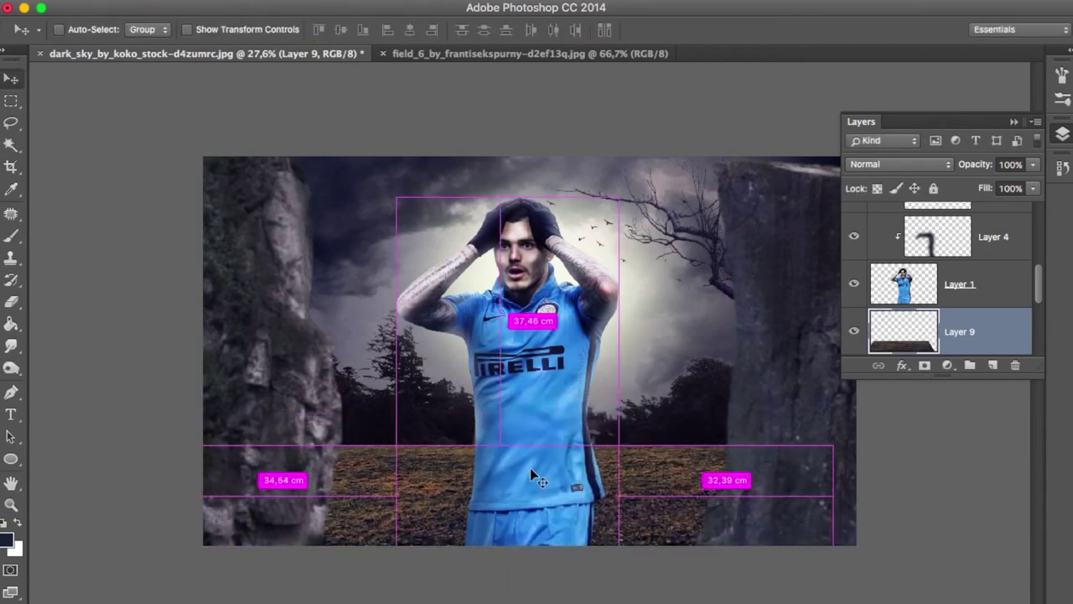
pyautogui.hotkey('ctrl', 'b')
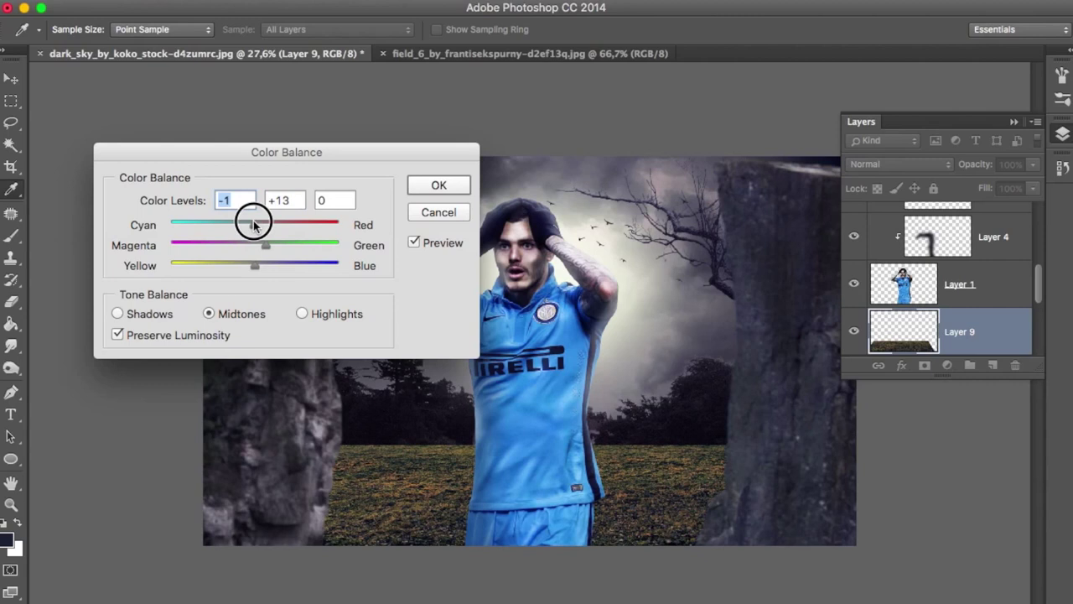
# - Apply the ground's Color Balance and lower its saturation to -69
pyautogui.press('Return')
pyautogui.hotkey('ctrl', 'u')
pyautogui.moveTo(355, 387); pyautogui.dragTo(315, 392)
pyautogui.press('Return')
# - Erase a soft band along the ground's horizon, then close the field_6 photo
pyautogui.press('e')
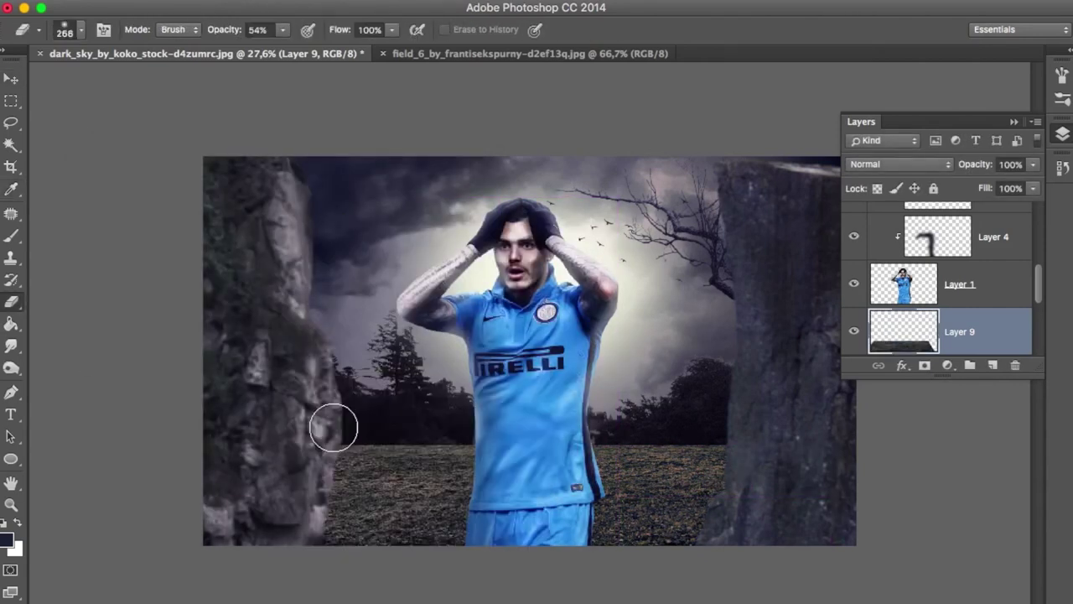
pyautogui.moveTo(596, 459); pyautogui.dragTo(723, 461)
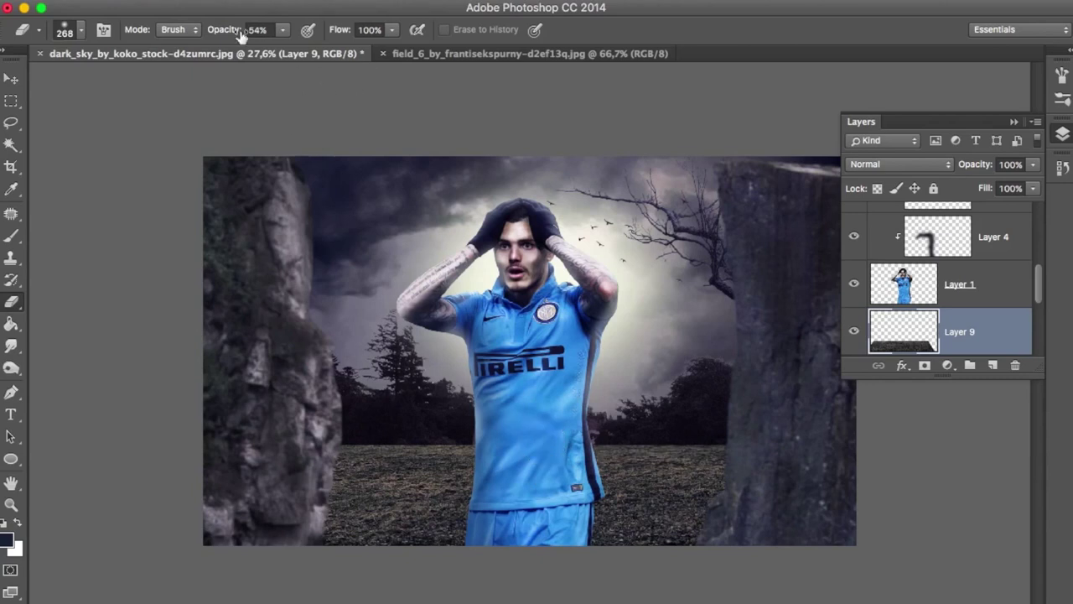
pyautogui.press('[')
pyautogui.press('[')
pyautogui.press('[')
pyautogui.keyDown('shift'); pyautogui.click(738, 435); pyautogui.keyUp('shift')
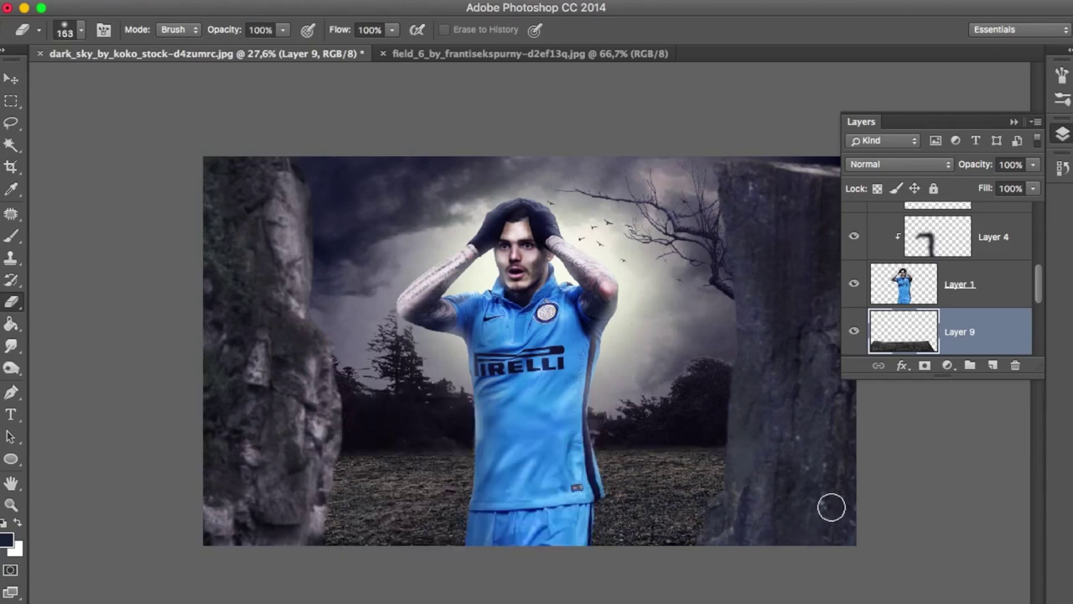
pyautogui.click(458, 52)
pyautogui.press('super+w')
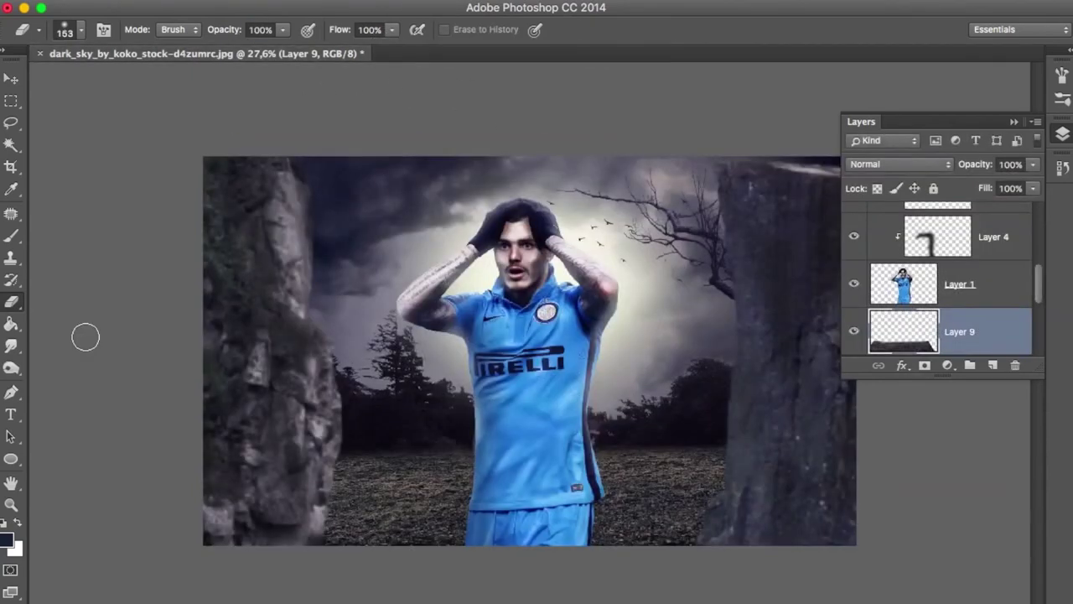
pyautogui.press('b')
pyautogui.rightClick(469, 320)
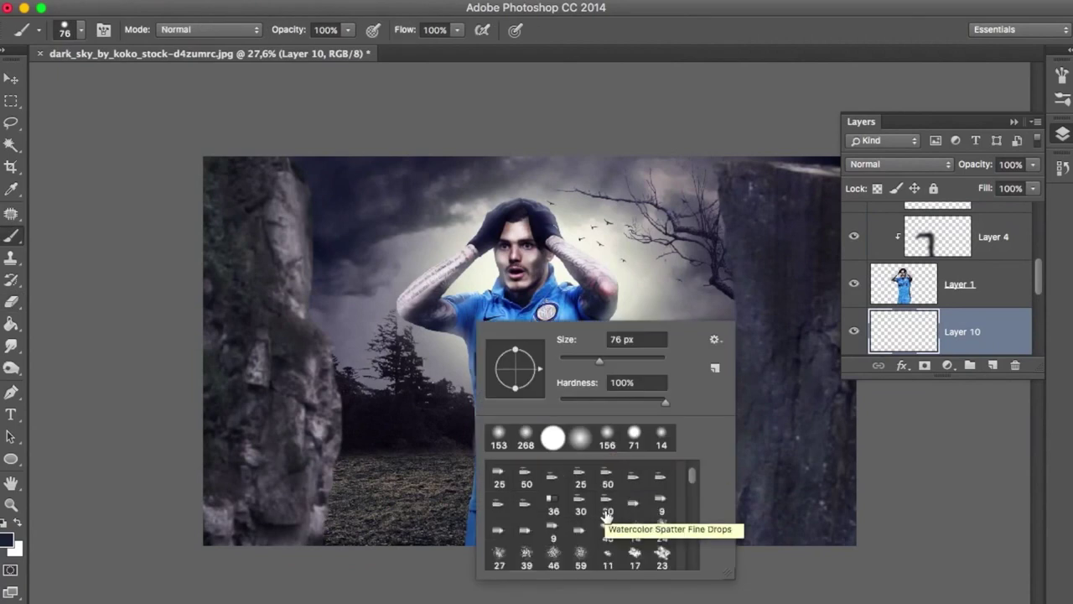
# - Paint light-cream fog across the ground with a large soft brush at about 27% layer opacity
pyautogui.scroll(-2, 607, 510)
pyautogui.scroll(-2, 604, 507)
pyautogui.scroll(-2, 595, 503)
pyautogui.scroll(-2, 580, 496)
pyautogui.scroll(-2, 580, 497)
pyautogui.click(647, 360)
pyautogui.click(348, 456)
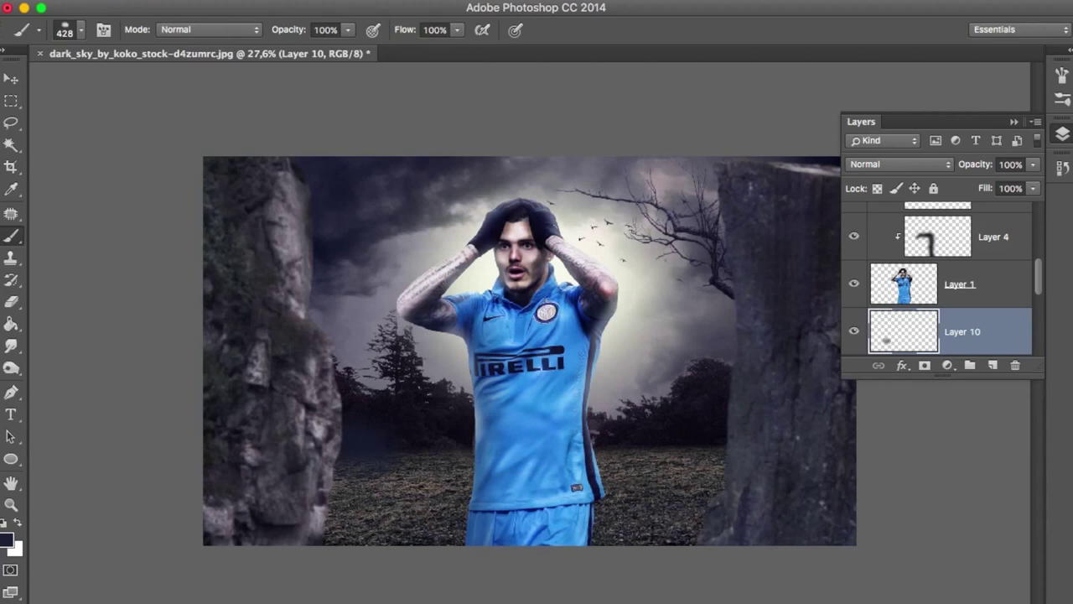
pyautogui.keyDown('alt'); pyautogui.click(459, 273); pyautogui.keyUp('alt')
pyautogui.moveTo(344, 436)
pyautogui.mouseDown()
pyautogui.moveTo(671, 436)
pyautogui.moveTo(581, 453)
pyautogui.mouseUp()
pyautogui.moveTo(939, 172)
pyautogui.mouseDown()
pyautogui.moveTo(930, 170)
pyautogui.moveTo(961, 172)
pyautogui.mouseUp()
# - Shrink the fog brush to about 220 px
pyautogui.rightClick(528, 345)
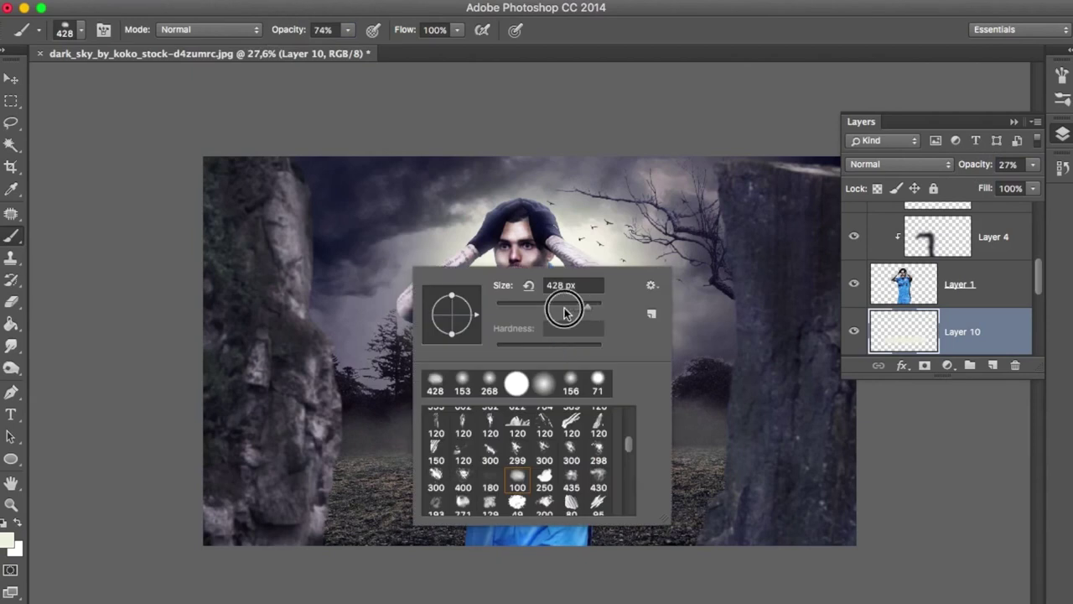
pyautogui.press('Return')
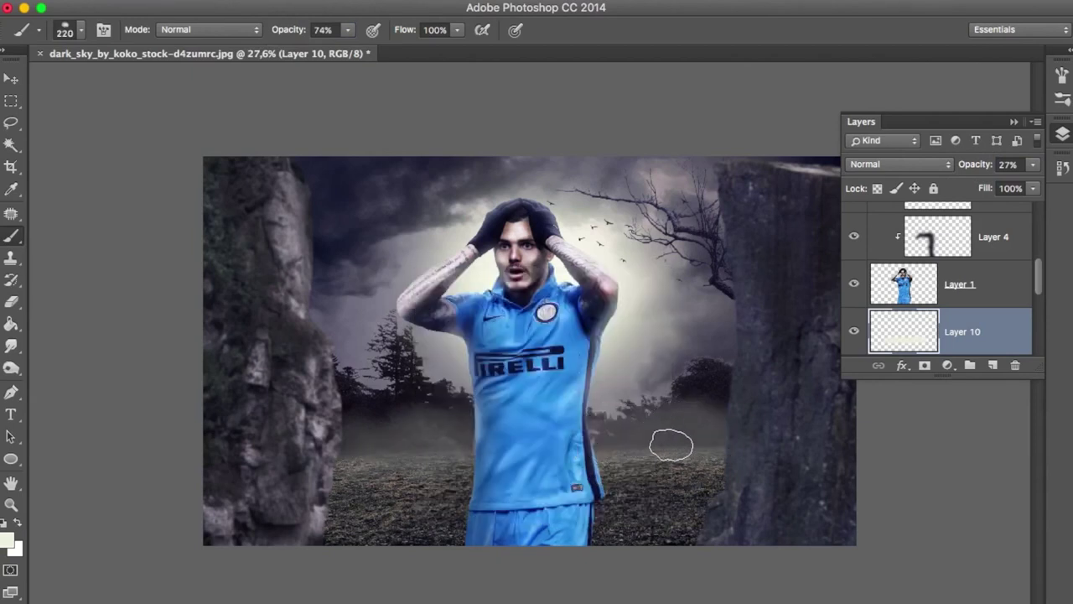
pyautogui.rightClick(568, 459)
pyautogui.scroll(3, 939, 277)
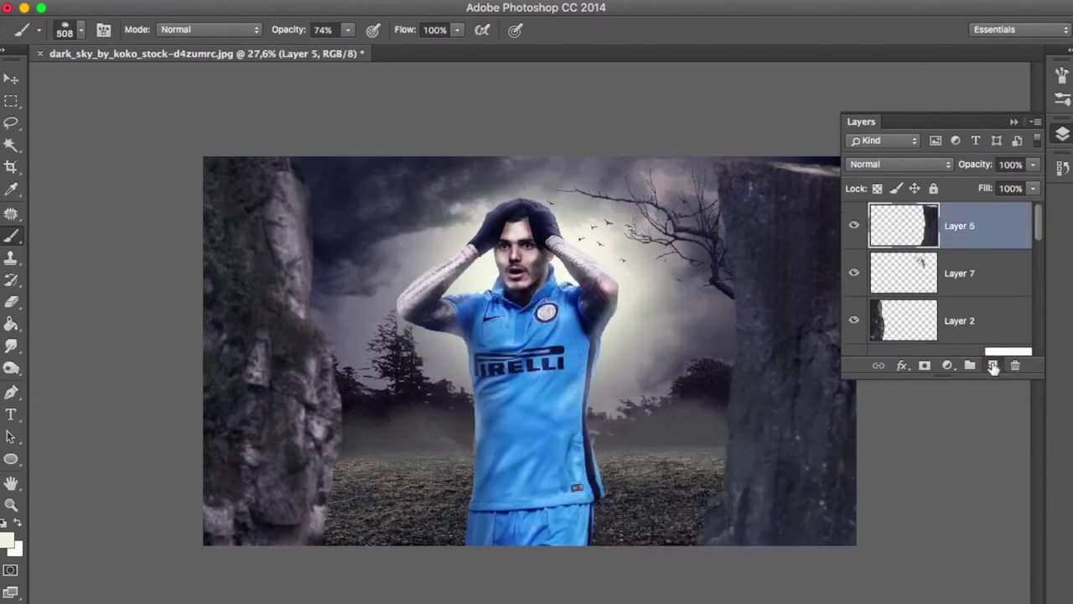
# - On a new layer, paint a black shadow along the scene's bottom with a 1040 px soft brush
pyautogui.click(993, 366)
pyautogui.press('d')
pyautogui.moveTo(310, 503); pyautogui.dragTo(268, 482)
pyautogui.rightClick(401, 393)
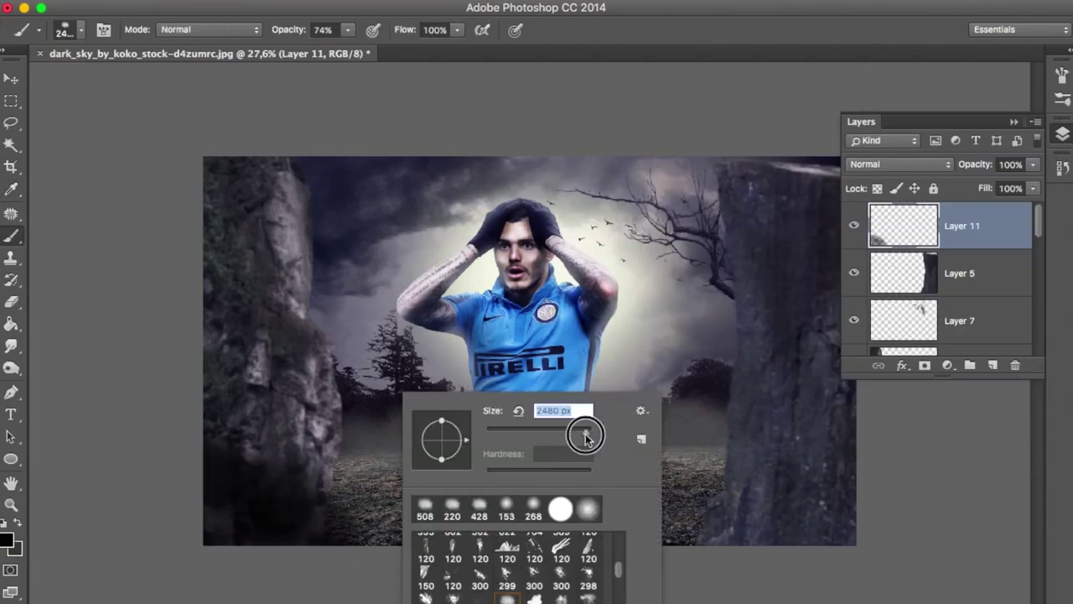
pyautogui.press('Return')
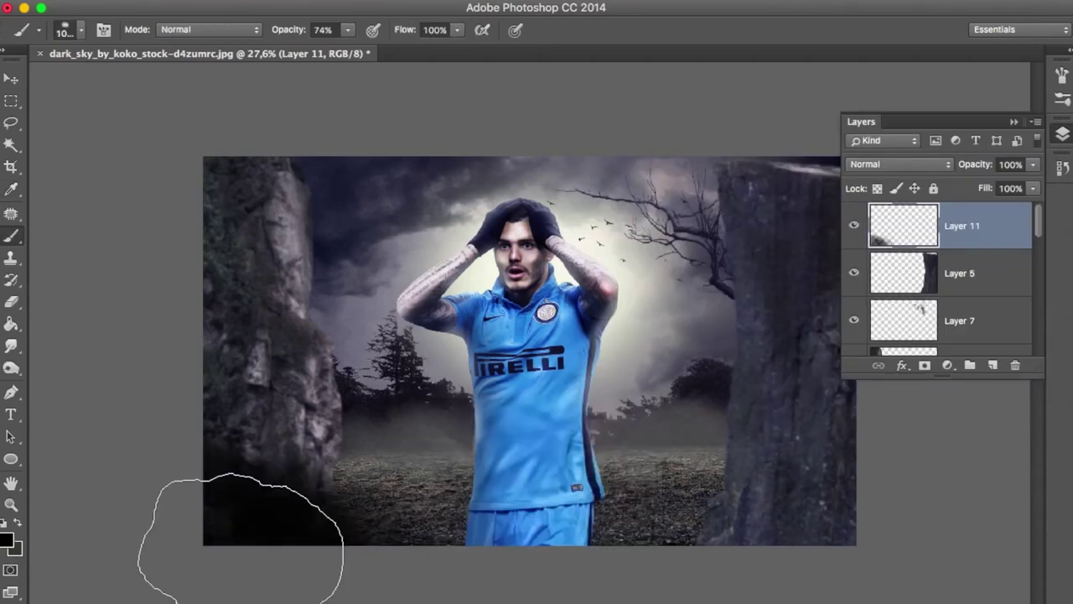
pyautogui.moveTo(299, 539); pyautogui.dragTo(264, 551)
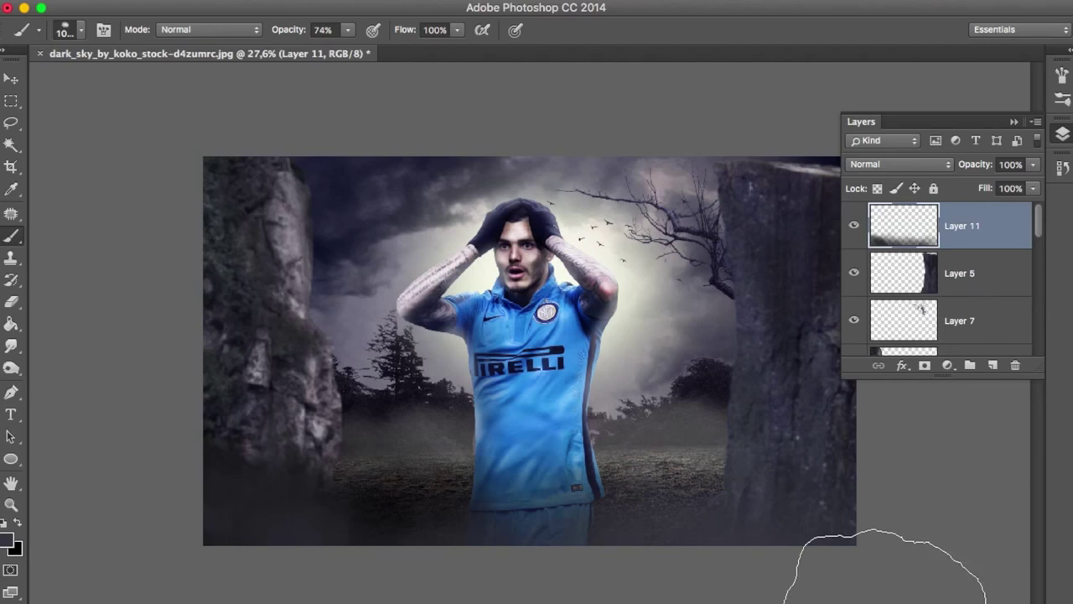
pyautogui.moveTo(557, 600); pyautogui.dragTo(713, 599)
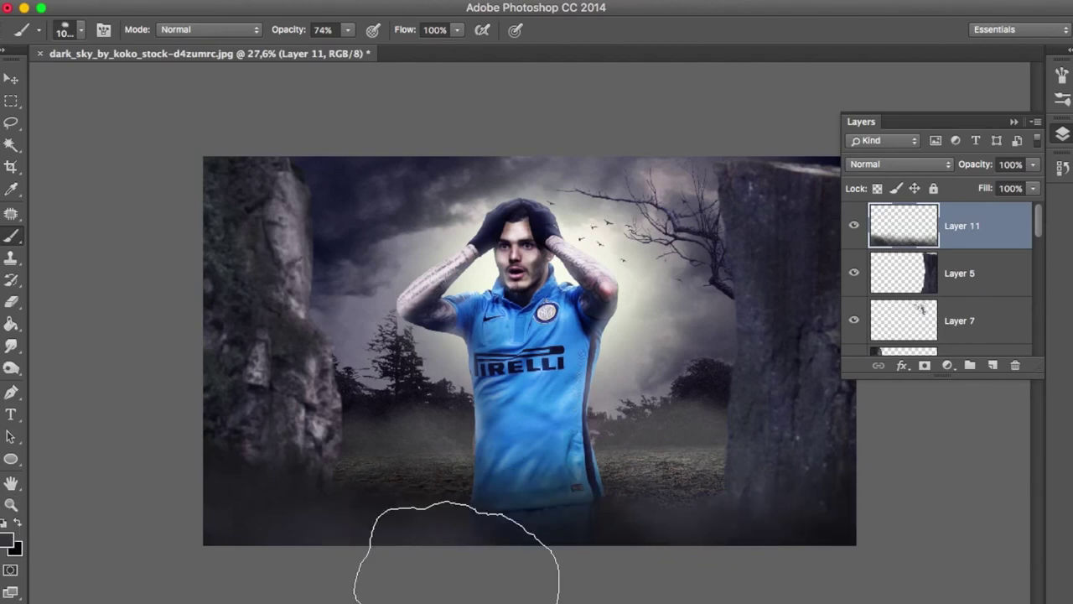
pyautogui.moveTo(599, 574); pyautogui.dragTo(795, 600)
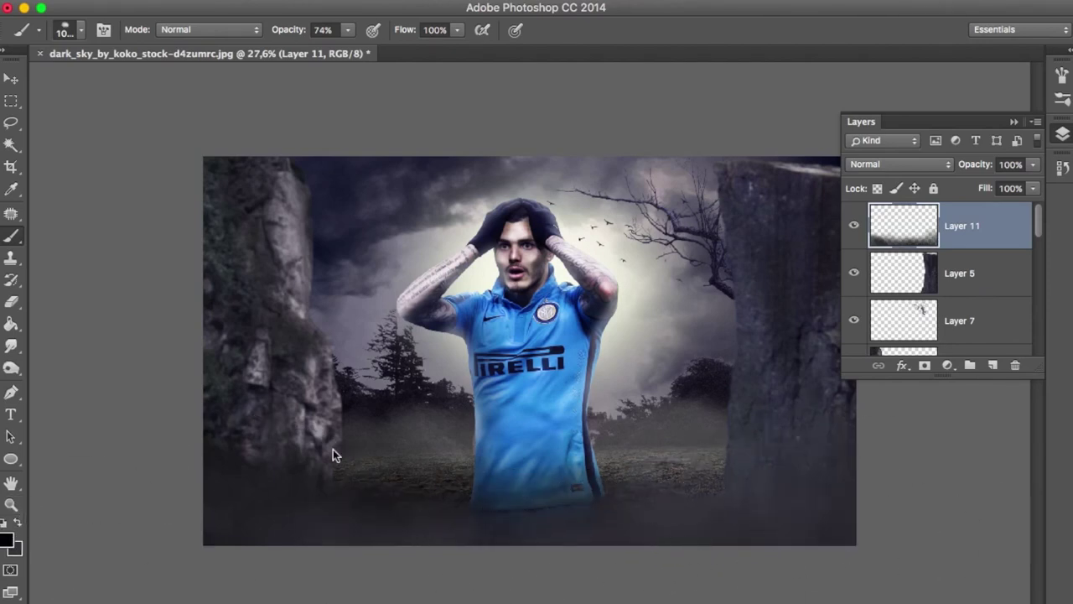
# - Warp the shadow's corners upward toward both cliffs
pyautogui.hotkey('ctrl', 't')
pyautogui.click(998, 30)
pyautogui.click(1014, 122)
pyautogui.moveTo(857, 355); pyautogui.dragTo(857, 315)
pyautogui.moveTo(204, 356); pyautogui.dragTo(186, 272)
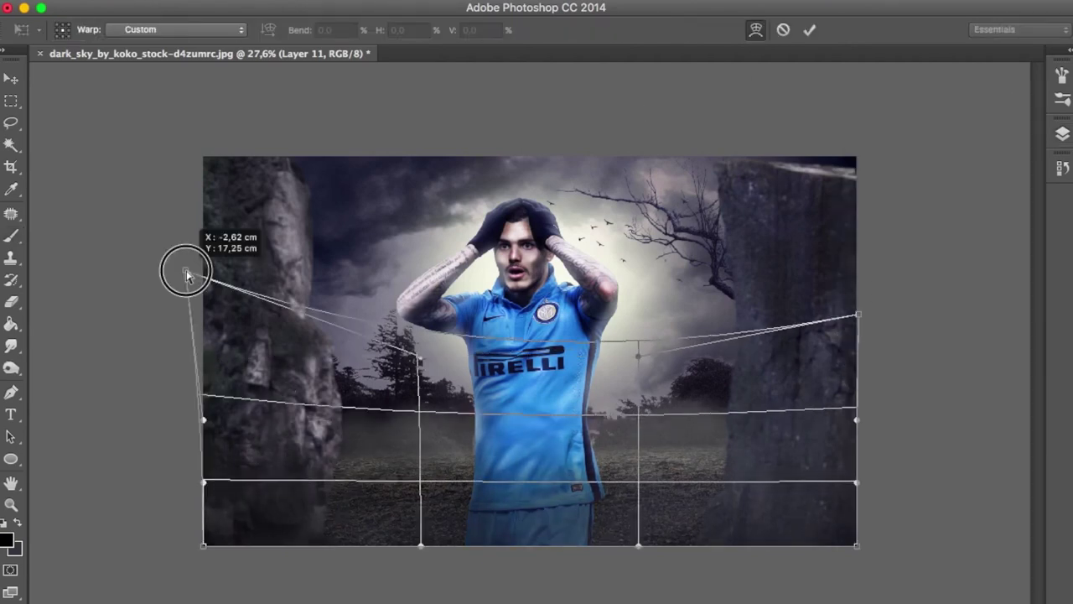
pyautogui.moveTo(857, 315); pyautogui.dragTo(862, 224)
pyautogui.moveTo(187, 273); pyautogui.dragTo(186, 223)
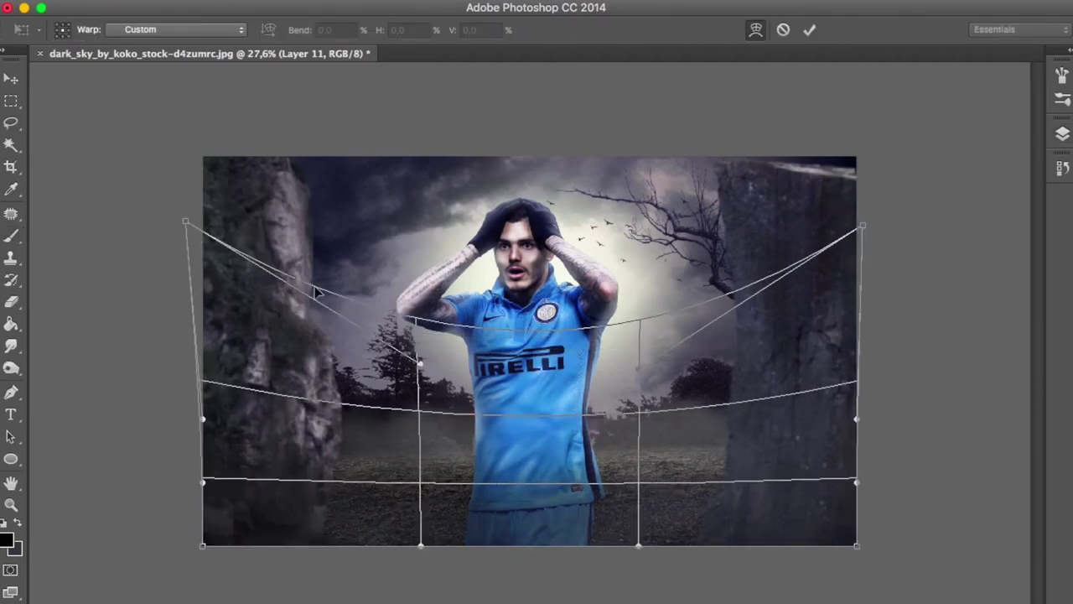
pyautogui.press('Return')
pyautogui.press('b')
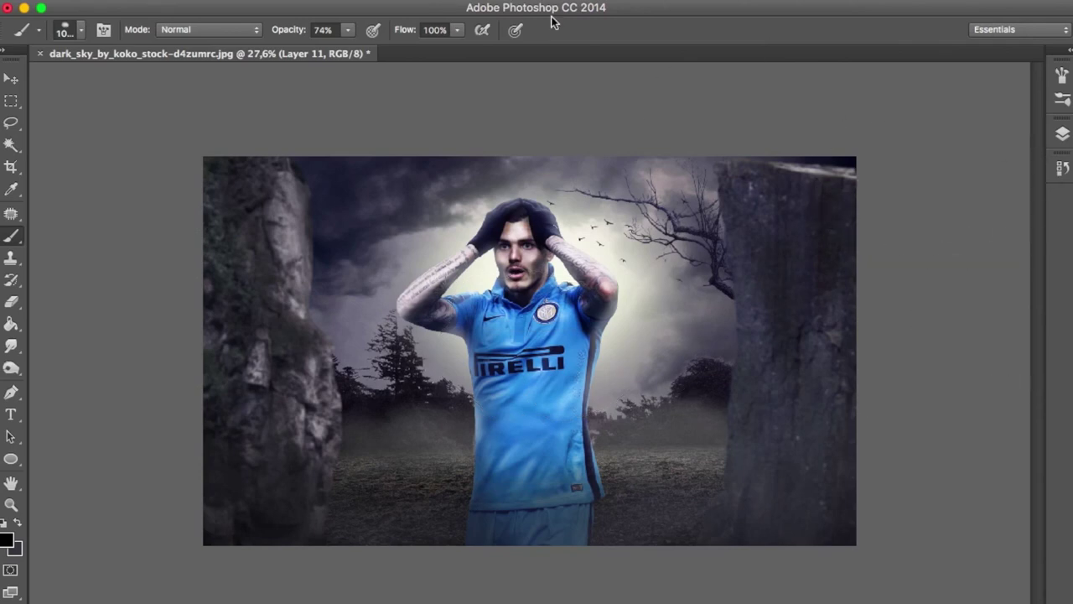
pyautogui.hotkey('ctrl', 'o')
# - Navigate through the Stade folder into the Stadium by-lavista folder
pyautogui.scroll(-3, 507, 238)
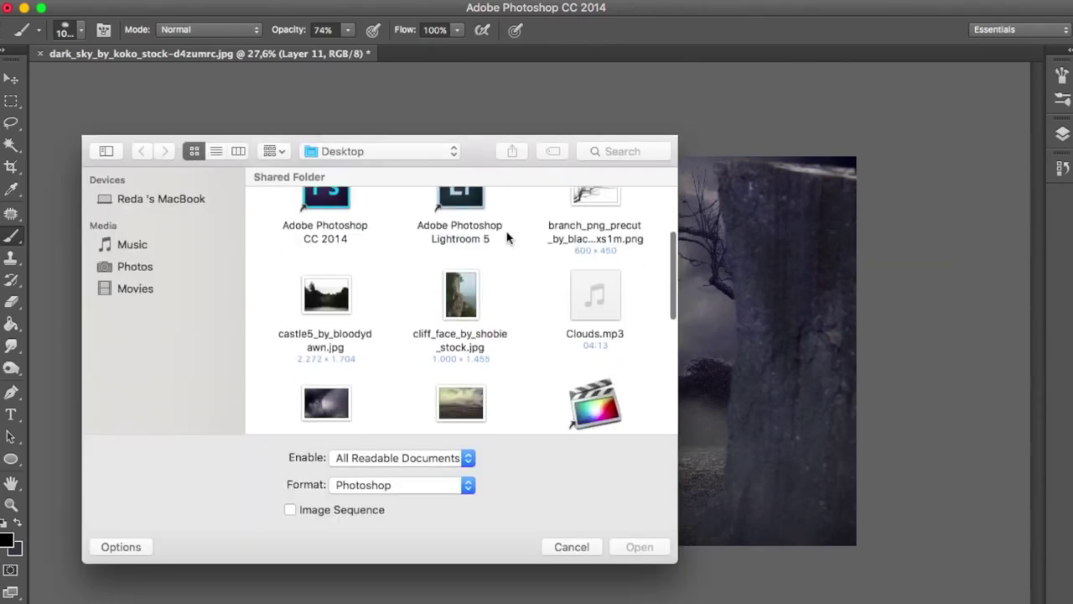
pyautogui.scroll(-3, 508, 236)
pyautogui.scroll(-2, 508, 234)
pyautogui.doubleClick(460, 356)
pyautogui.scroll(-5, 460, 359)
pyautogui.scroll(-5, 461, 352)
pyautogui.scroll(-5, 464, 345)
pyautogui.scroll(-5, 466, 343)
pyautogui.scroll(-5, 466, 343)
pyautogui.scroll(-5, 467, 345)
pyautogui.scroll(-5, 467, 346)
pyautogui.scroll(-5, 467, 346)
pyautogui.scroll(-5, 467, 346)
pyautogui.scroll(-2, 466, 343)
pyautogui.scroll(-5, 466, 343)
pyautogui.scroll(4, 466, 341)
pyautogui.scroll(-4, 466, 342)
pyautogui.scroll(-5, 467, 342)
pyautogui.doubleClick(600, 307)
# - Browse the stadium images and open the Watford stadium photo
pyautogui.scroll(-2, 619, 313)
pyautogui.scroll(-3, 619, 312)
pyautogui.scroll(-3, 619, 312)
pyautogui.scroll(-3, 619, 313)
pyautogui.scroll(-2, 618, 313)
pyautogui.scroll(3, 619, 313)
pyautogui.scroll(2, 619, 313)
pyautogui.scroll(3, 619, 313)
pyautogui.scroll(3, 619, 312)
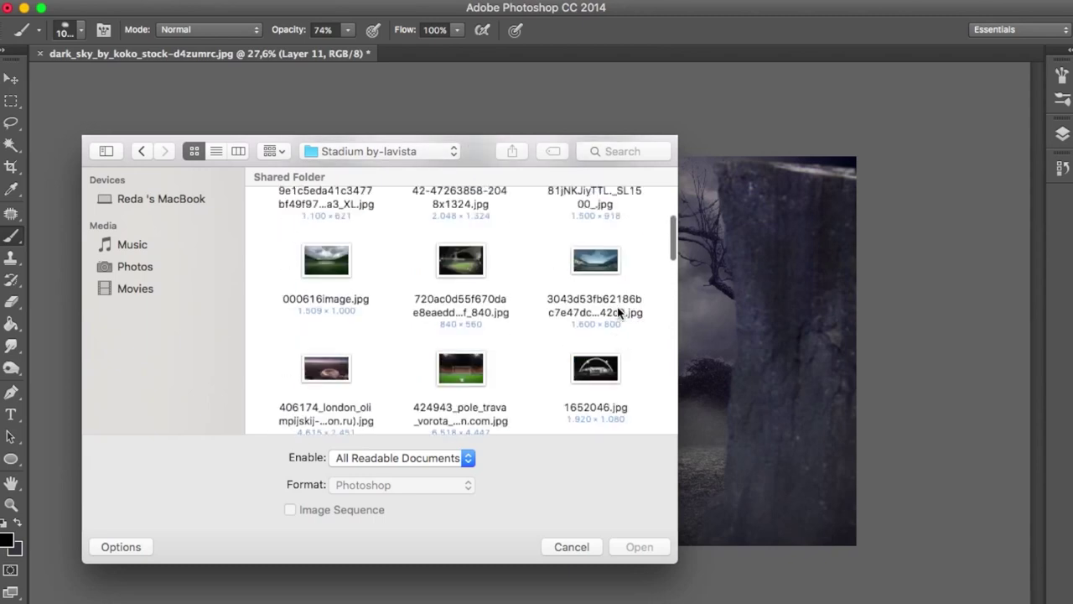
pyautogui.scroll(-5, 619, 312)
pyautogui.scroll(-2, 619, 313)
pyautogui.scroll(-5, 623, 327)
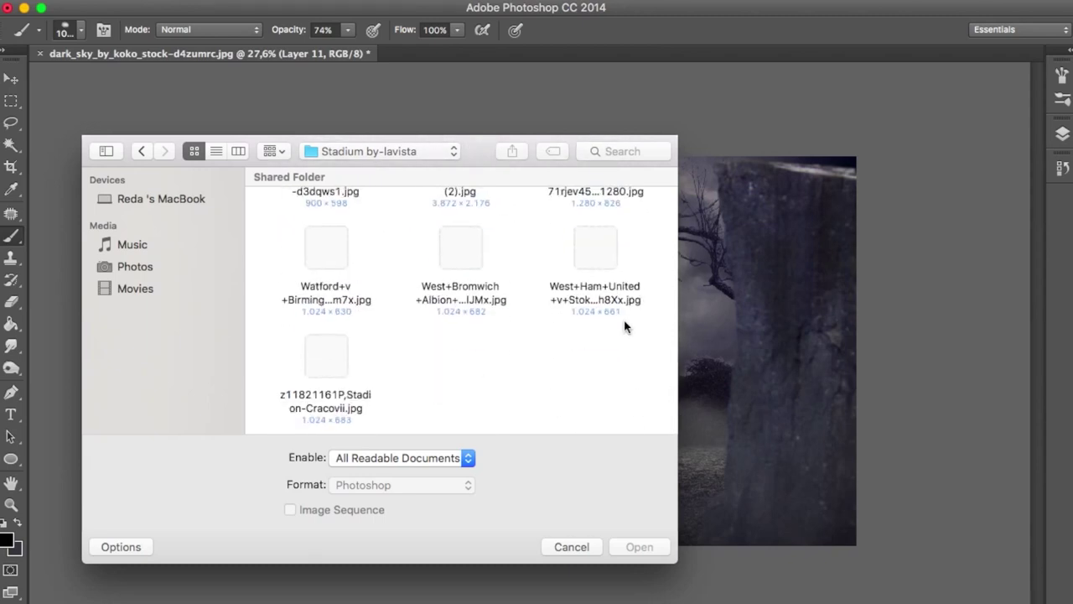
pyautogui.scroll(3, 624, 326)
pyautogui.scroll(3, 624, 326)
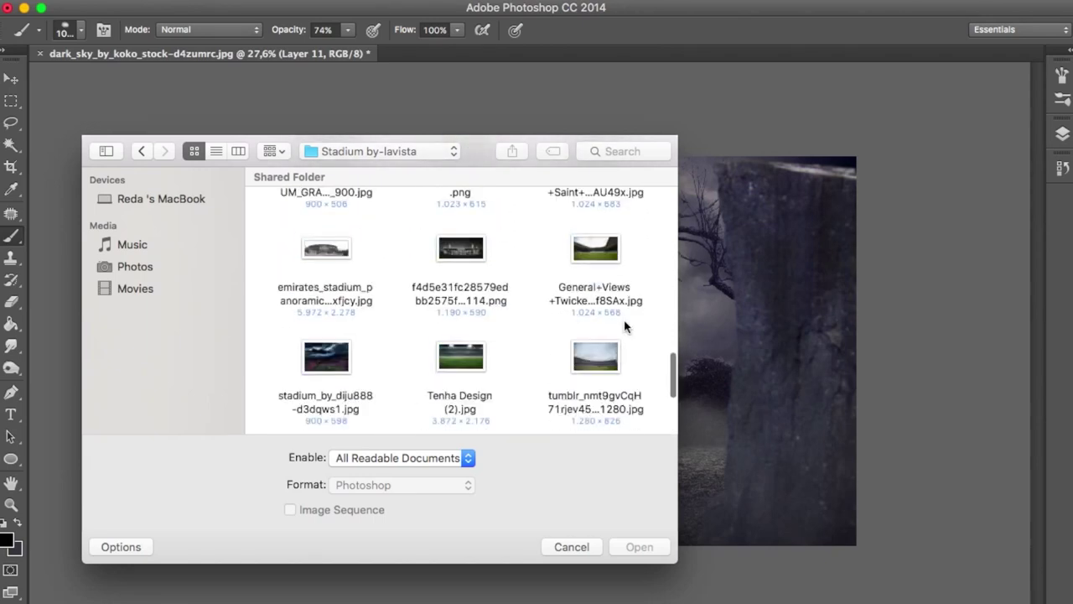
pyautogui.scroll(5, 625, 325)
pyautogui.scroll(2, 624, 325)
pyautogui.scroll(2, 625, 325)
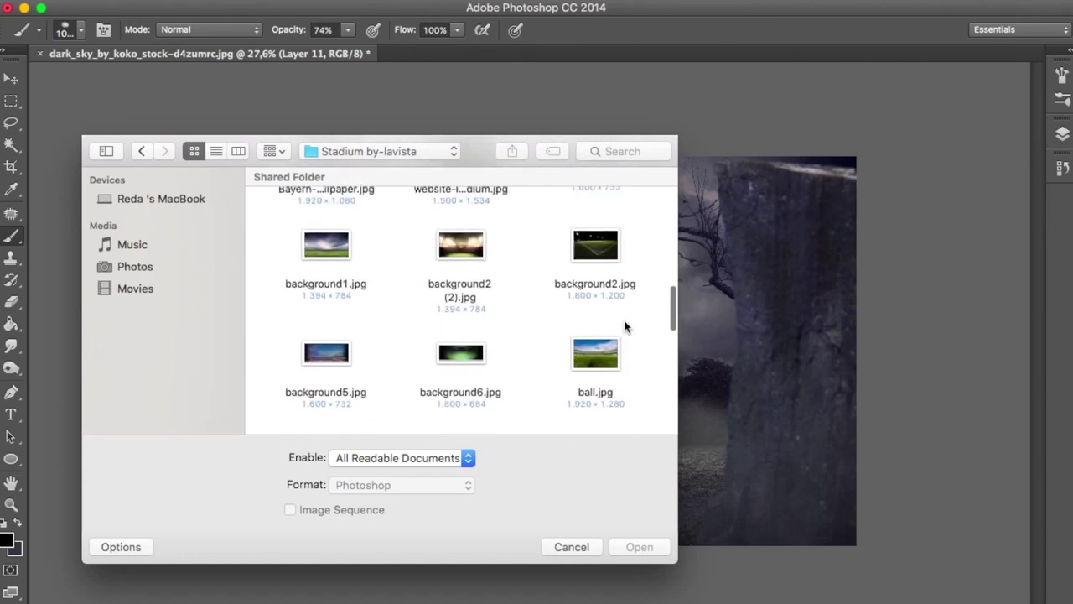
pyautogui.scroll(3, 625, 326)
pyautogui.scroll(2, 625, 325)
pyautogui.scroll(2, 625, 326)
pyautogui.scroll(-5, 624, 326)
pyautogui.scroll(-2, 624, 325)
pyautogui.scroll(-3, 625, 326)
pyautogui.scroll(-3, 624, 325)
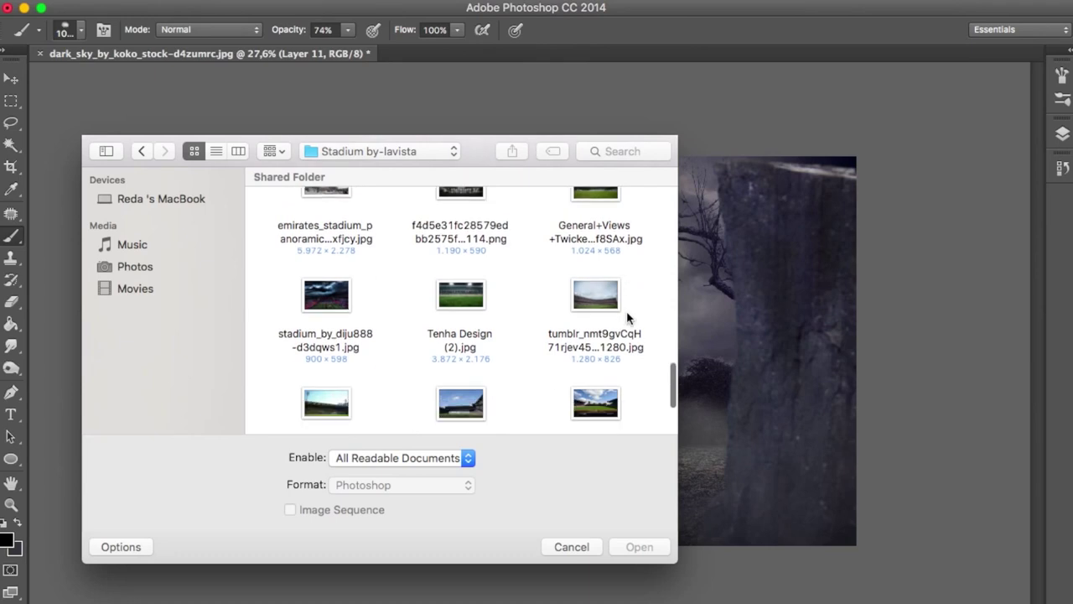
pyautogui.doubleClick(326, 403)
# - Shift the Watford photo's hue by +180 with Hue/Saturation
pyautogui.hotkey('ctrl', 'u')
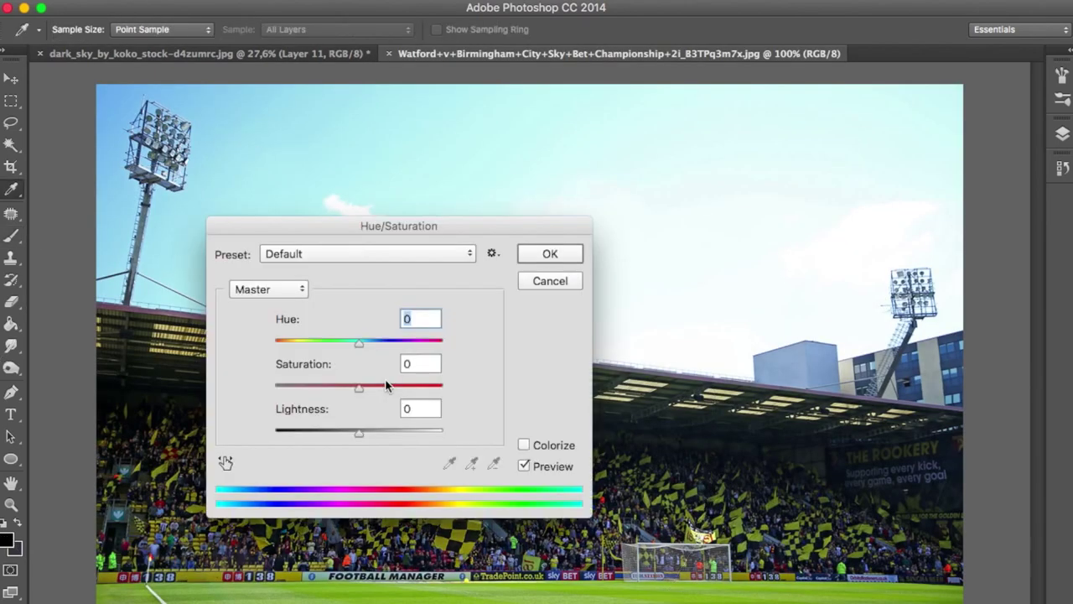
pyautogui.moveTo(677, 287); pyautogui.dragTo(753, 289)
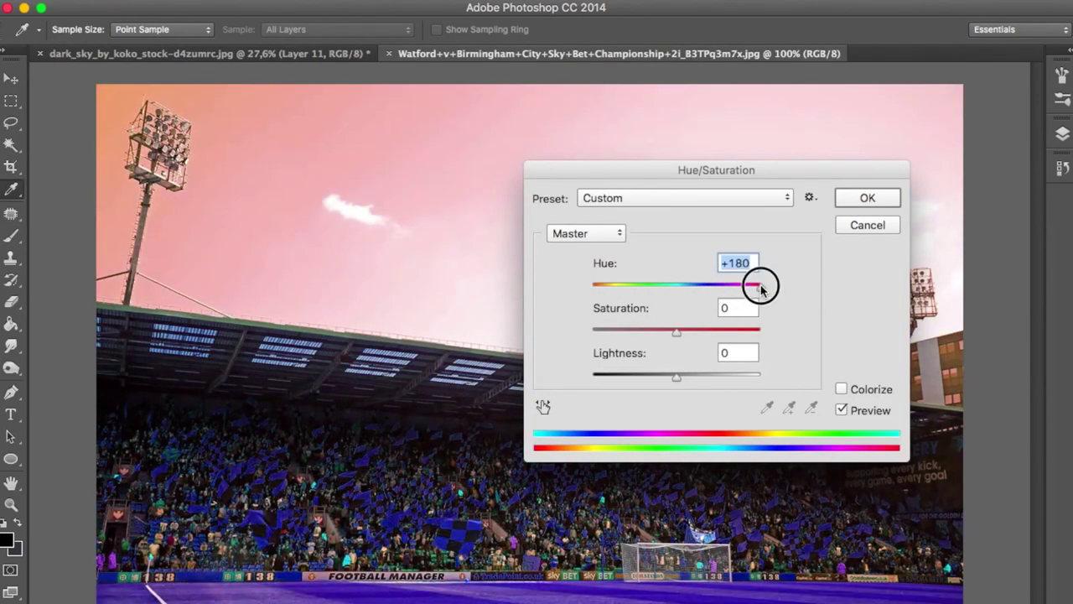
pyautogui.press('Return')
pyautogui.press('b')
# - Select the sky with the Magic Wand, undoing an extra addition near the right building
pyautogui.press('w')
pyautogui.click(102, 97)
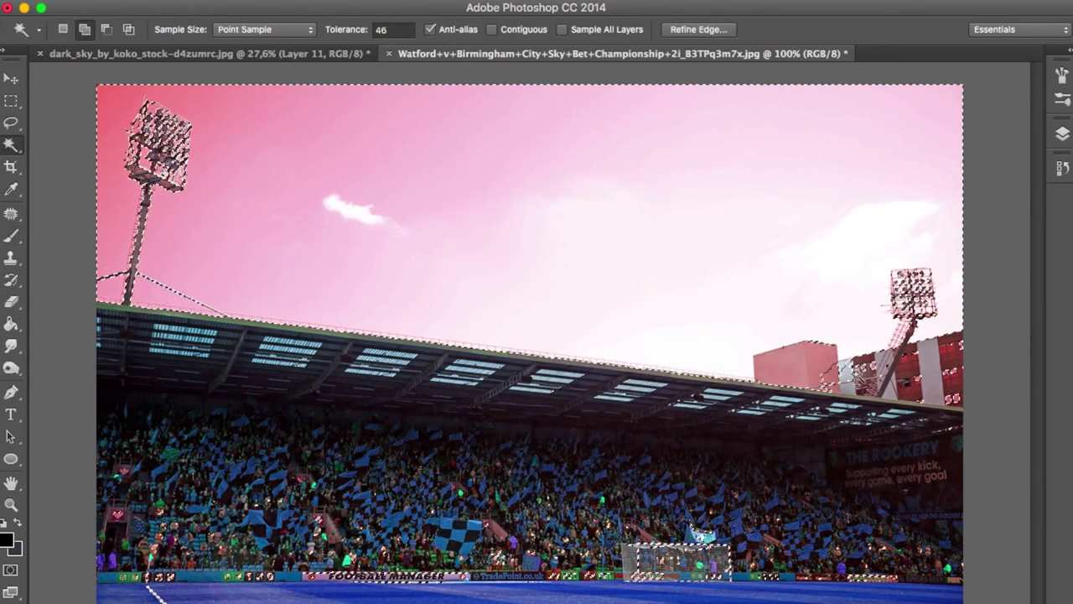
pyautogui.click(831, 366)
pyautogui.click(1062, 168)
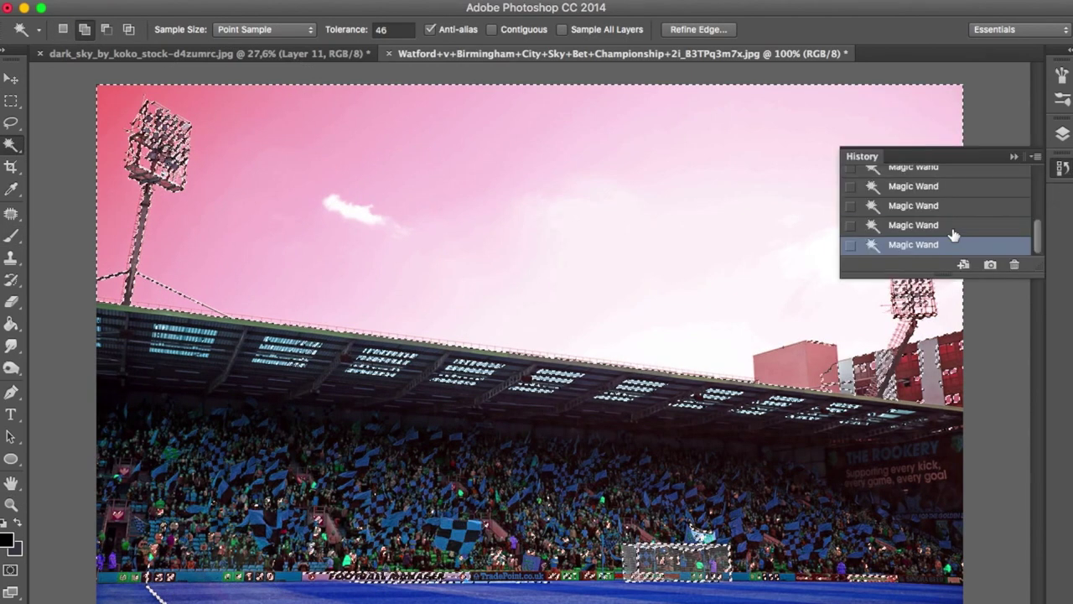
pyautogui.click(953, 228)
pyautogui.click(1062, 134)
# - Invert the selection and add a layer mask that hides the sky
pyautogui.rightClick(638, 243)
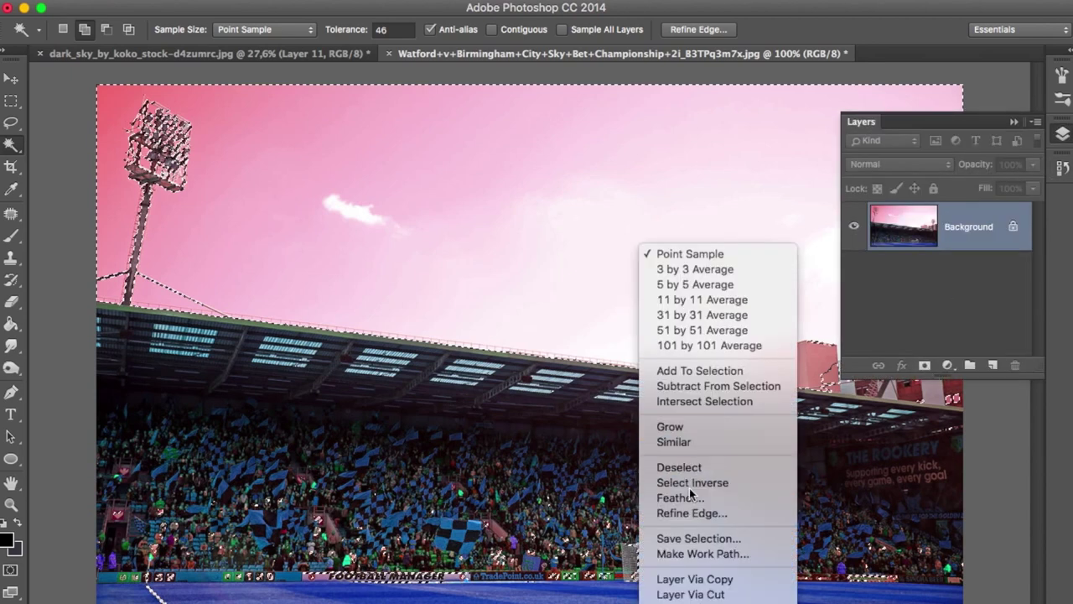
pyautogui.click(689, 483)
pyautogui.click(924, 366)
pyautogui.click(1014, 122)
pyautogui.scroll(5, 990, 319)
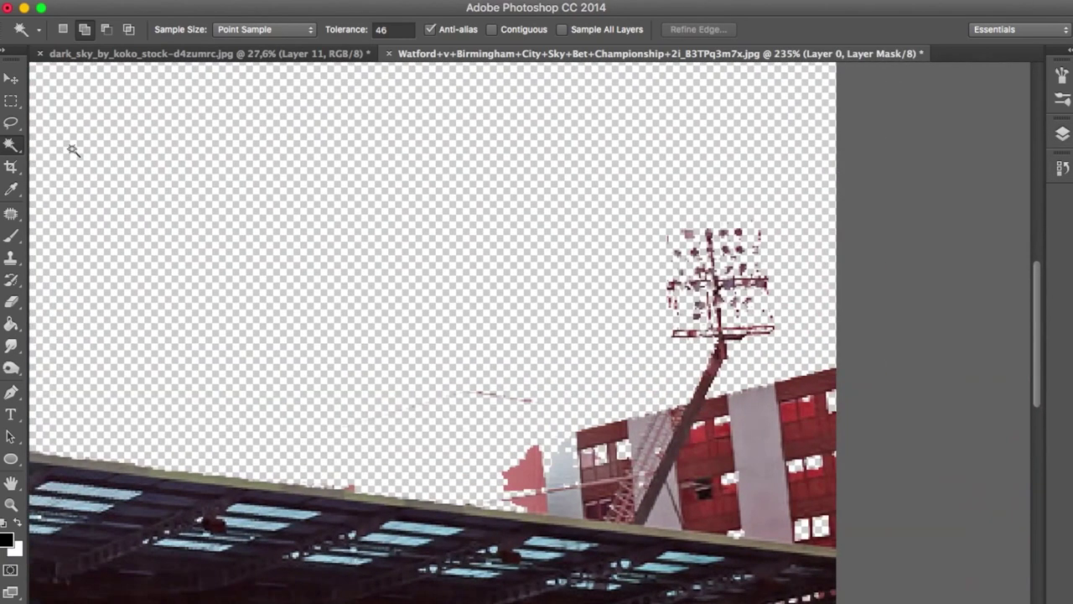
# - Lasso the pale building area and paint the red building out of the mask
pyautogui.click(47, 147)
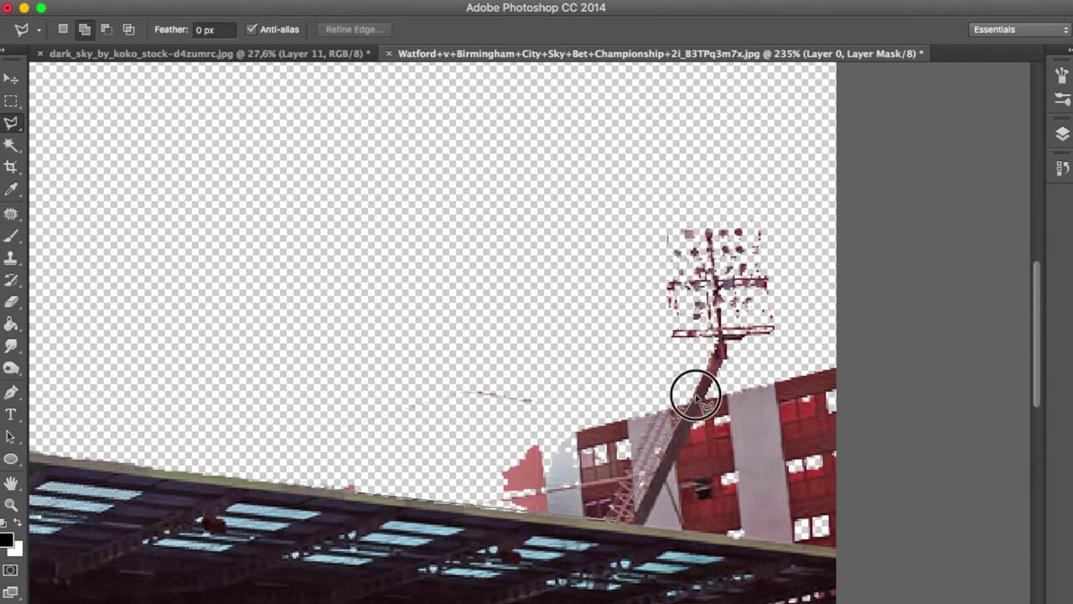
pyautogui.click(277, 485)
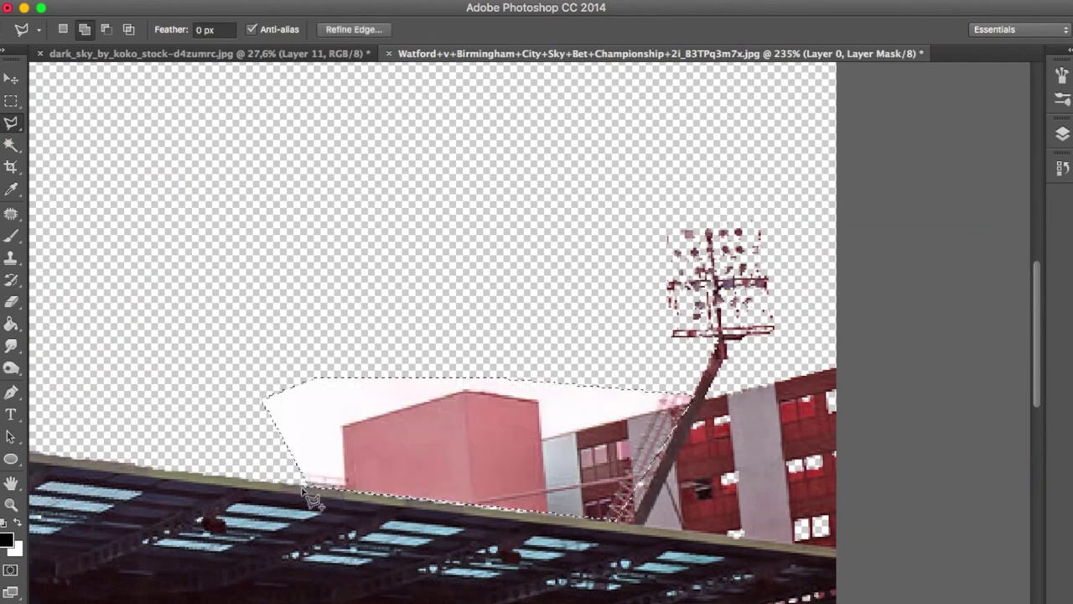
pyautogui.press('b')
pyautogui.rightClick(567, 474)
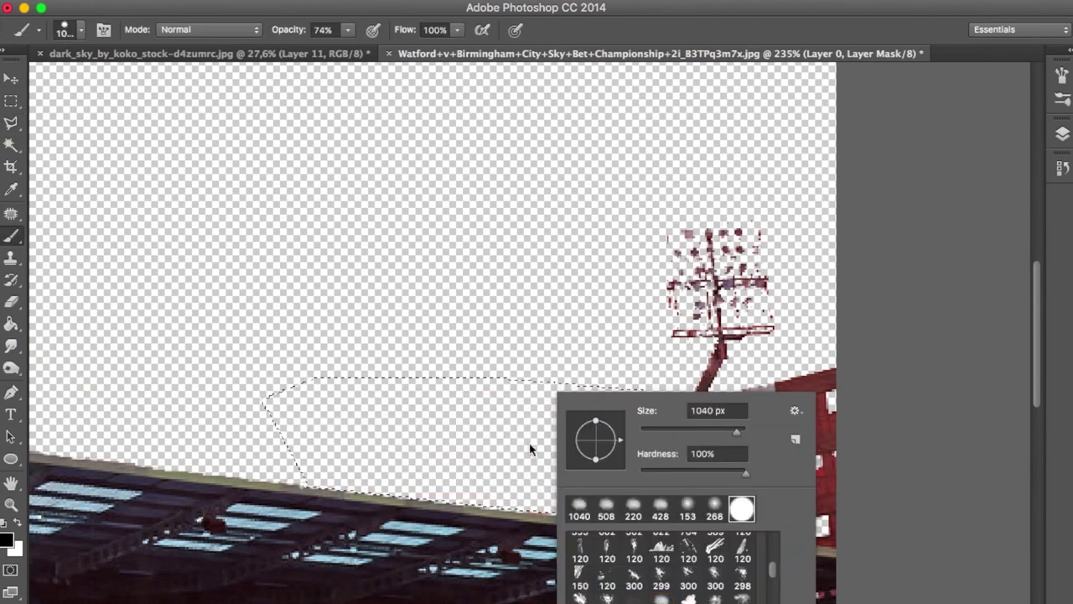
pyautogui.press('Return')
pyautogui.rightClick(391, 403)
pyautogui.press('l')
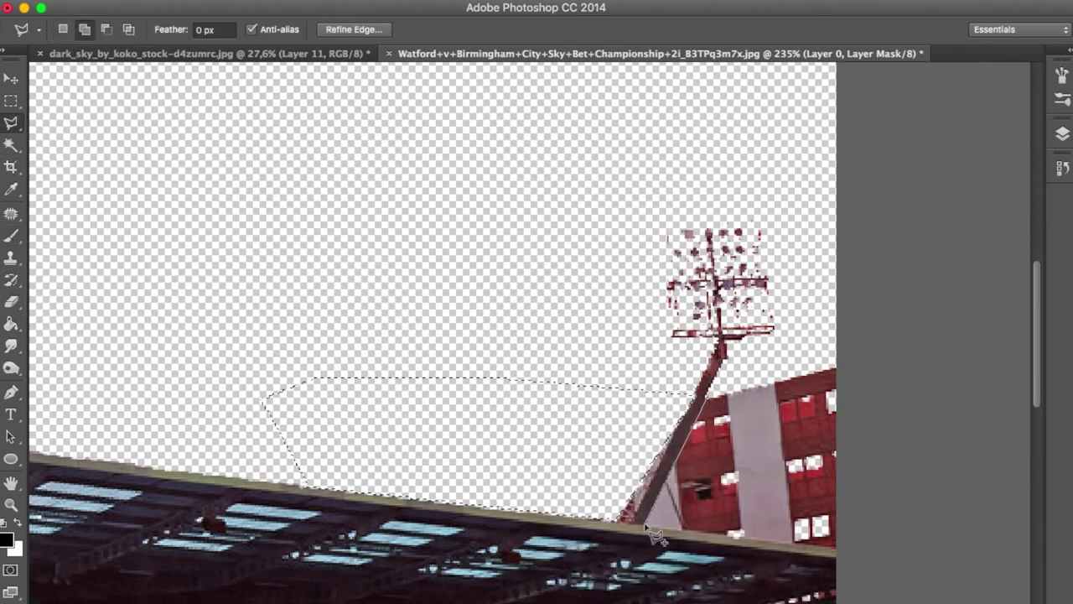
pyautogui.press('b')
pyautogui.moveTo(717, 407); pyautogui.dragTo(829, 513)
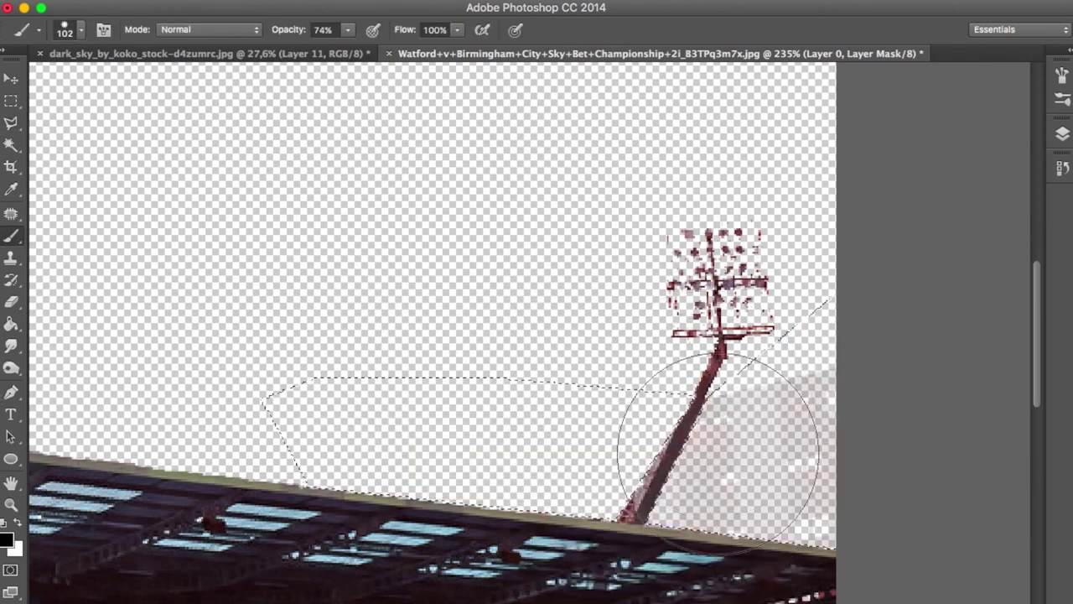
pyautogui.hotkey('ctrl', 'd')
# - With a 35 px brush, mask around the floodlight head and clear a polygon selection
pyautogui.hscroll(-2, 432, 335)
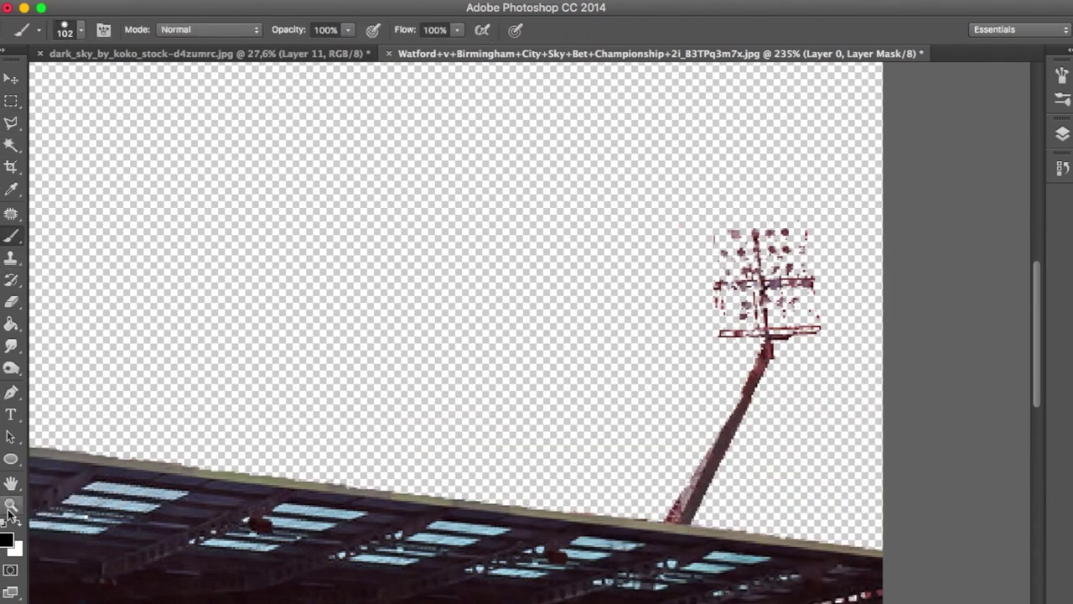
pyautogui.rightClick(681, 342)
pyautogui.click(582, 520)
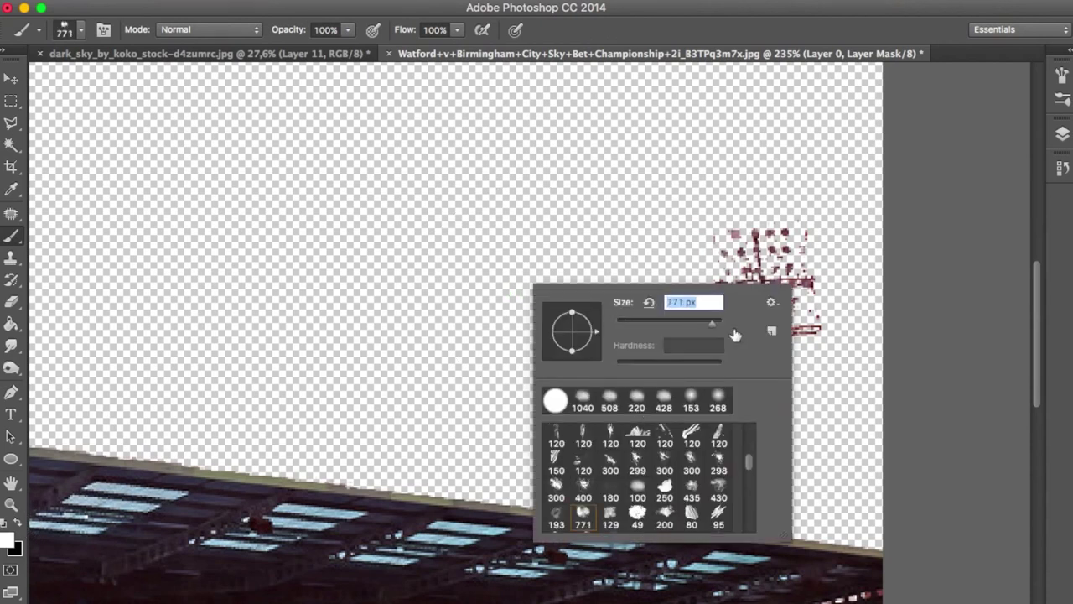
pyautogui.write('35')
pyautogui.press('Return')
pyautogui.moveTo(729, 269); pyautogui.dragTo(789, 319)
pyautogui.moveTo(738, 226); pyautogui.dragTo(822, 335)
pyautogui.moveTo(721, 319); pyautogui.dragTo(646, 311)
pyautogui.click(11, 122)
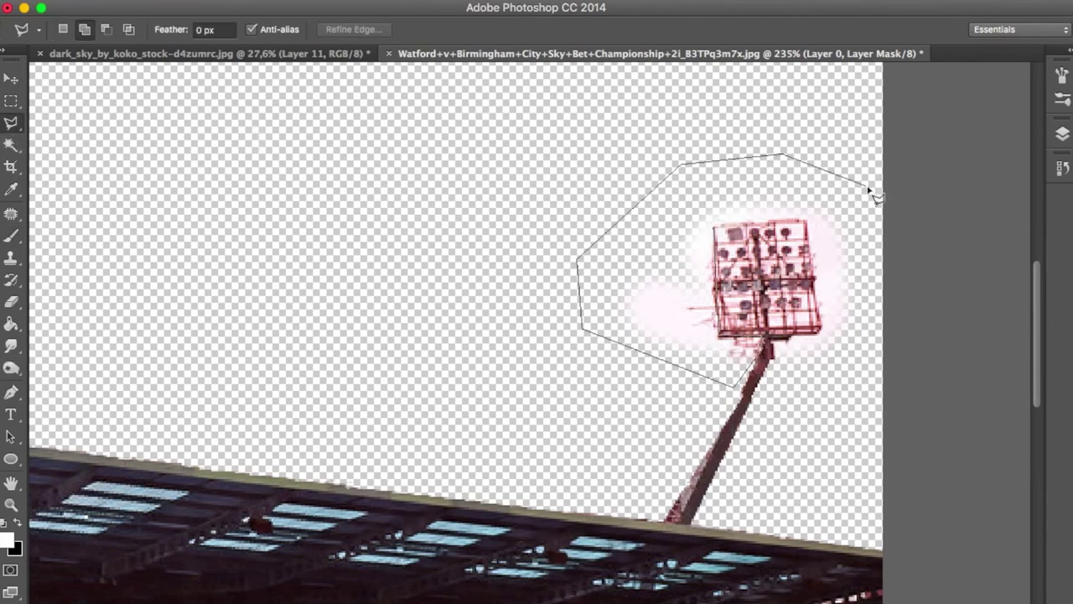
pyautogui.doubleClick(807, 222)
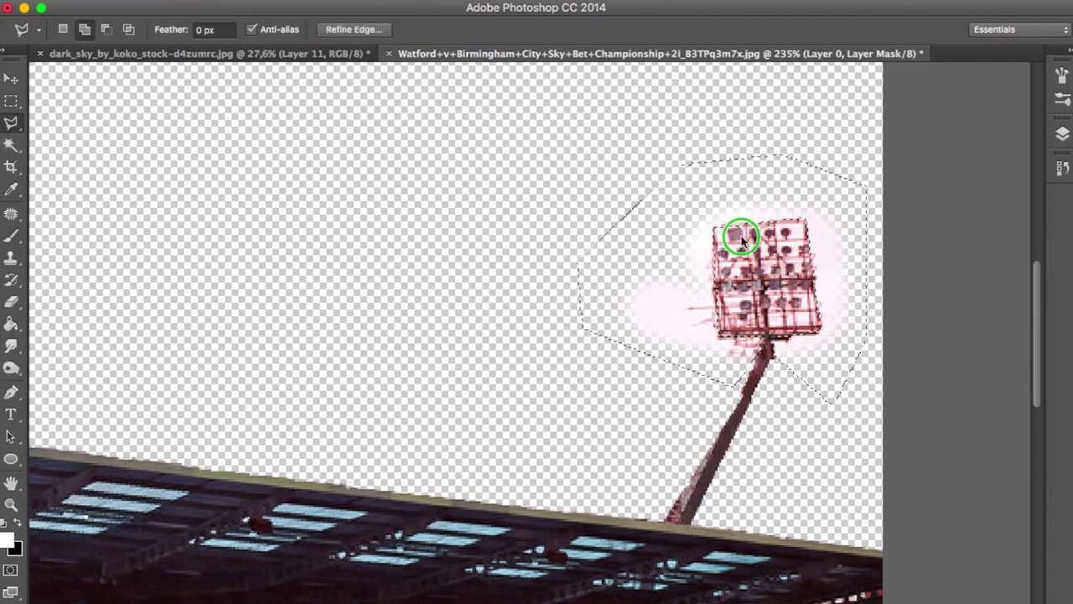
pyautogui.press('Delete')
# - Paint the mask over the floodlight head's left and centre
pyautogui.press('m')
pyautogui.scroll(-5, 482, 225)
pyautogui.scroll(-2, 482, 225)
pyautogui.scroll(5, 485, 252)
pyautogui.scroll(3, 485, 267)
pyautogui.press('b')
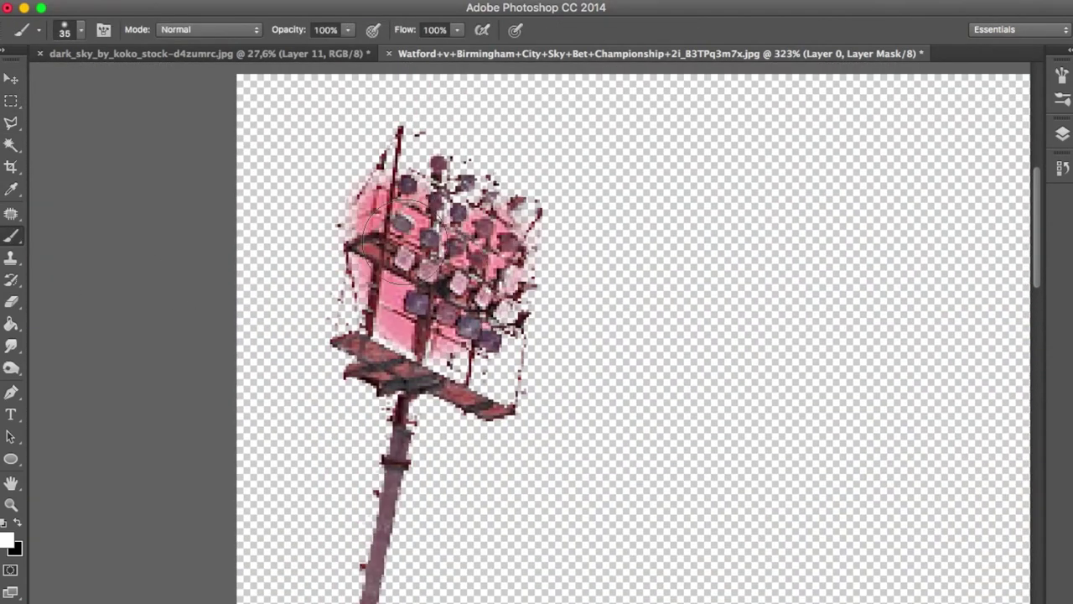
pyautogui.rightClick(324, 389)
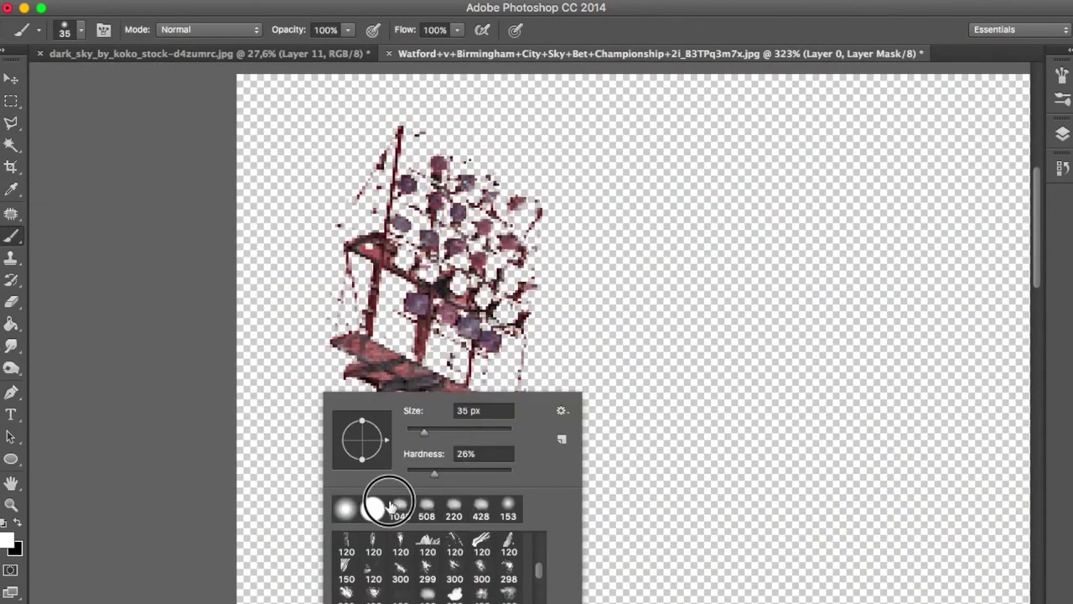
pyautogui.rightClick(482, 375)
pyautogui.press('Return')
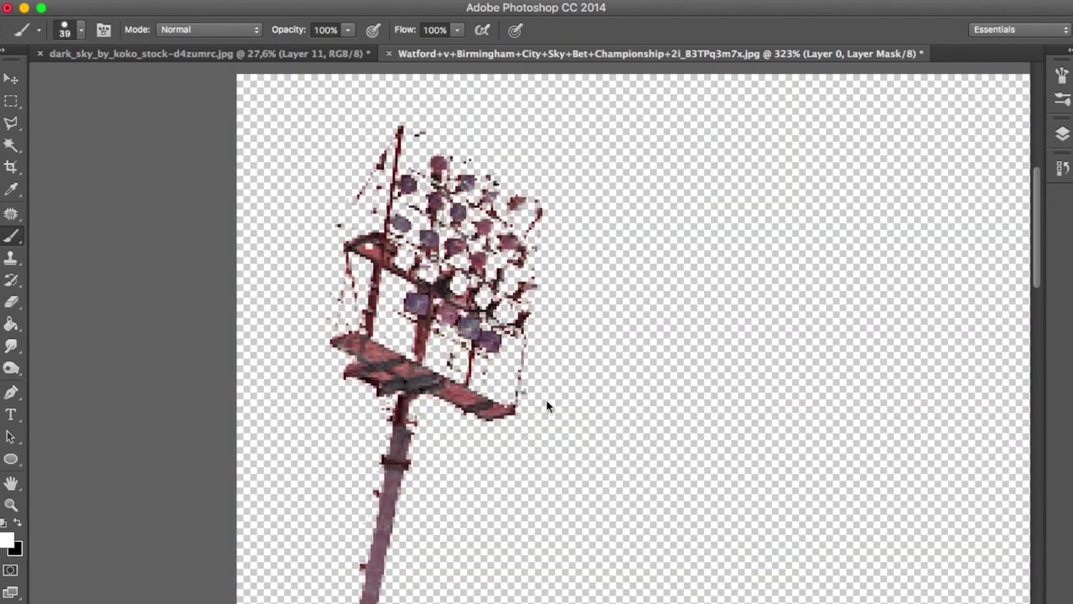
pyautogui.moveTo(336, 336); pyautogui.dragTo(415, 369)
pyautogui.moveTo(503, 395)
pyautogui.mouseDown()
pyautogui.moveTo(434, 164)
pyautogui.moveTo(335, 336)
pyautogui.mouseUp()
pyautogui.moveTo(386, 252); pyautogui.dragTo(503, 336)
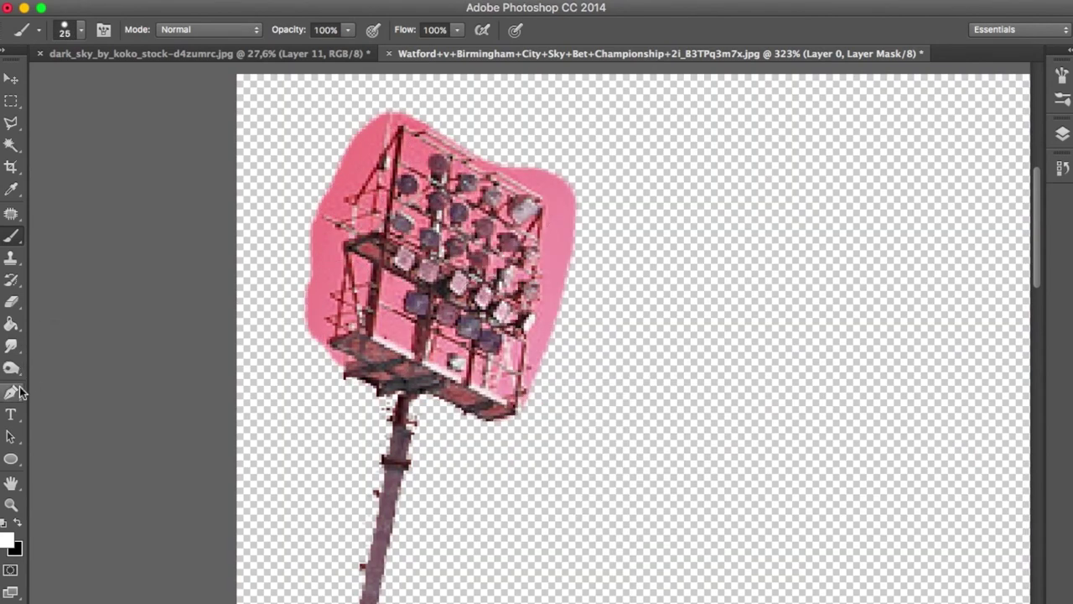
pyautogui.click(15, 124)
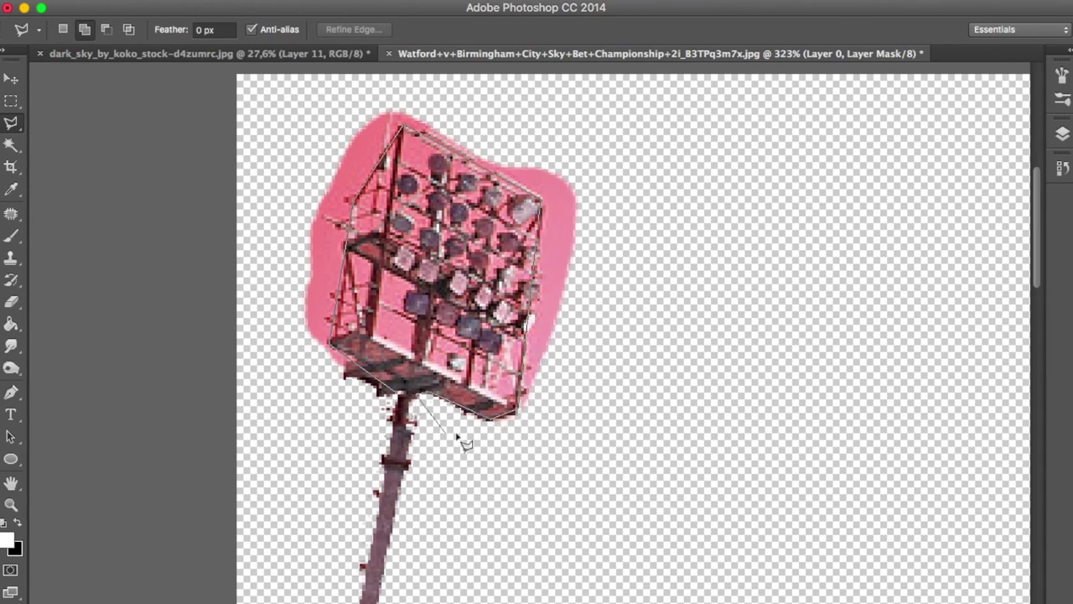
# - Drag the stadium layer into the dark_sky composition and start Free Transform scaling
pyautogui.press('m')
pyautogui.hotkey('ctrl', '0')
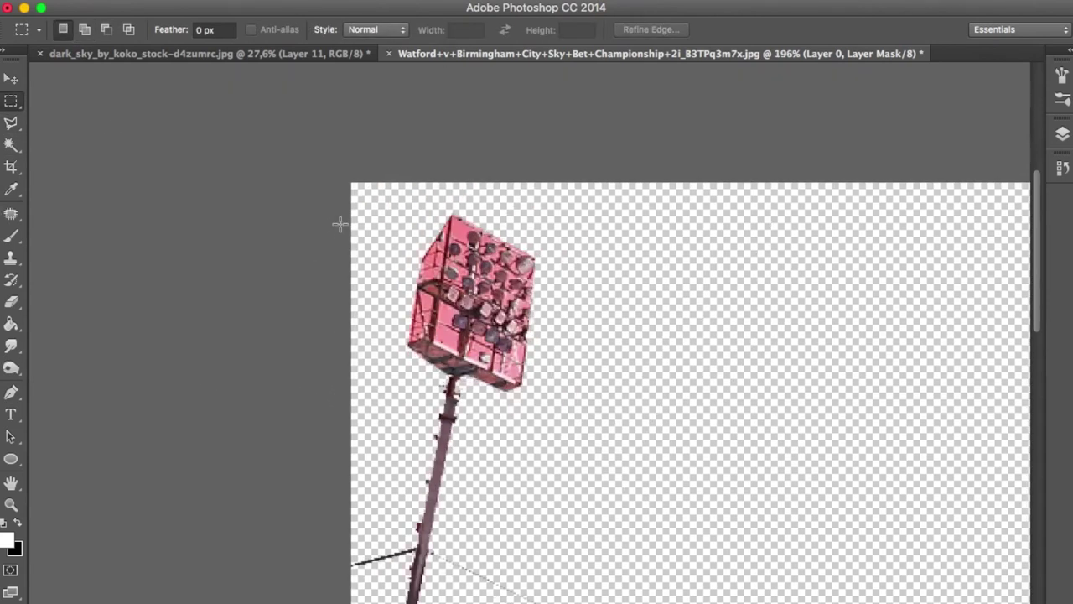
pyautogui.press('v')
pyautogui.moveTo(423, 359); pyautogui.dragTo(426, 324)
pyautogui.hotkey('ctrl', 't')
pyautogui.moveTo(719, 383); pyautogui.dragTo(750, 492)
pyautogui.moveTo(587, 377)
pyautogui.mouseDown()
pyautogui.moveTo(656, 411)
pyautogui.moveTo(595, 347)
pyautogui.mouseUp()
pyautogui.doubleClick(368, 29)
# - Scale the stadium to 245% and position it below the player and rocks
pyautogui.write('245')
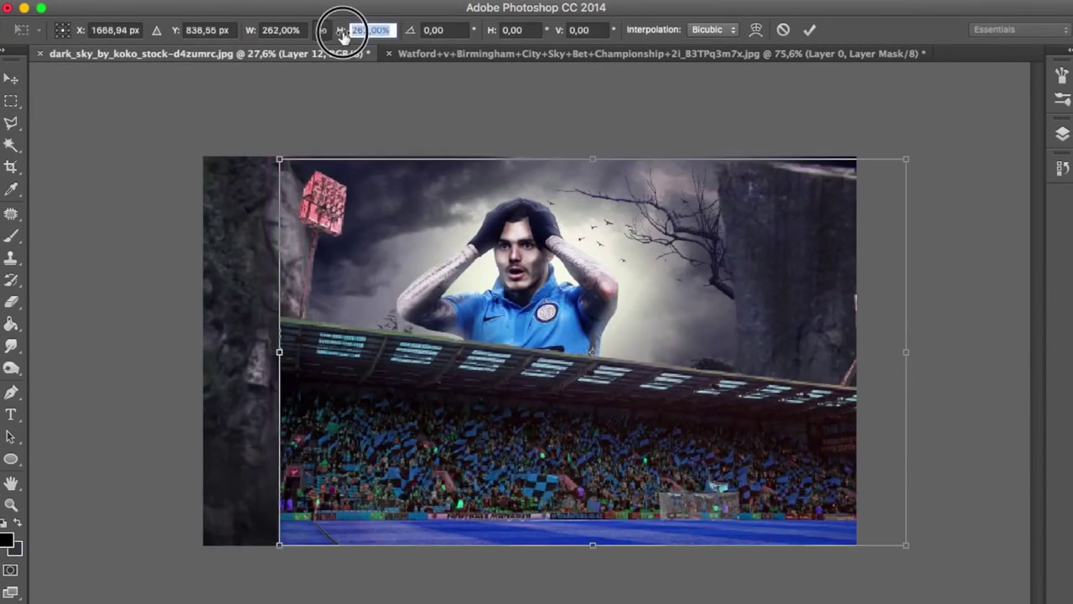
pyautogui.moveTo(548, 407); pyautogui.dragTo(495, 399)
pyautogui.press('Return')
pyautogui.click(1062, 133)
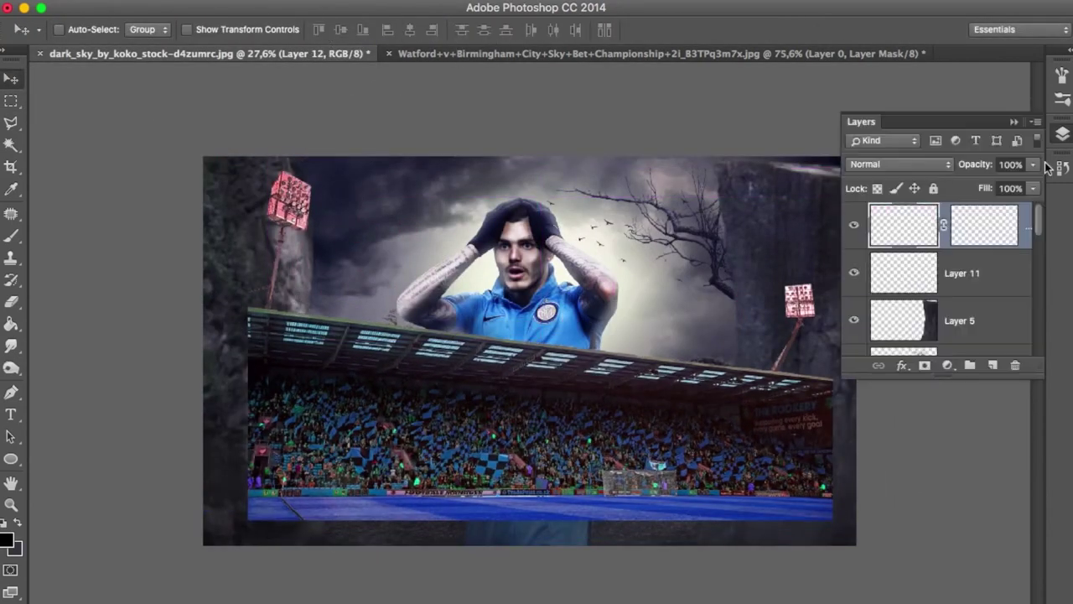
pyautogui.click(924, 365)
pyautogui.moveTo(939, 236)
pyautogui.mouseDown()
pyautogui.moveTo(966, 293)
pyautogui.moveTo(943, 272)
pyautogui.mouseUp()
pyautogui.moveTo(573, 429); pyautogui.dragTo(599, 391)
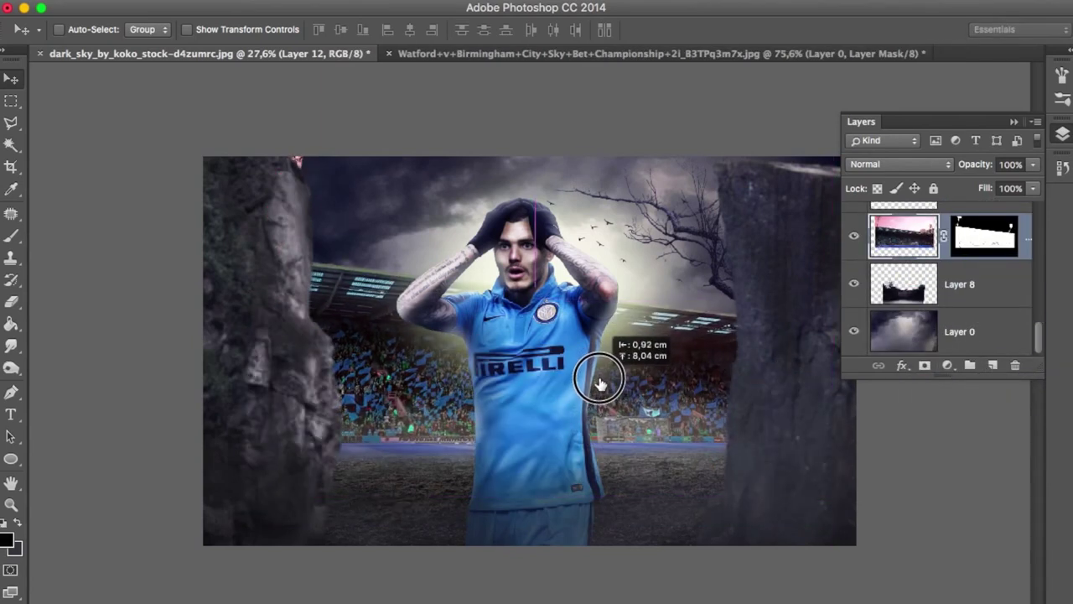
# - Delete the stadium layer's mask, shift its hue to -15, and erase the pink speck
pyautogui.rightClick(985, 236)
pyautogui.click(923, 267)
pyautogui.hotkey('ctrl', 'u')
pyautogui.moveTo(795, 279); pyautogui.dragTo(780, 280)
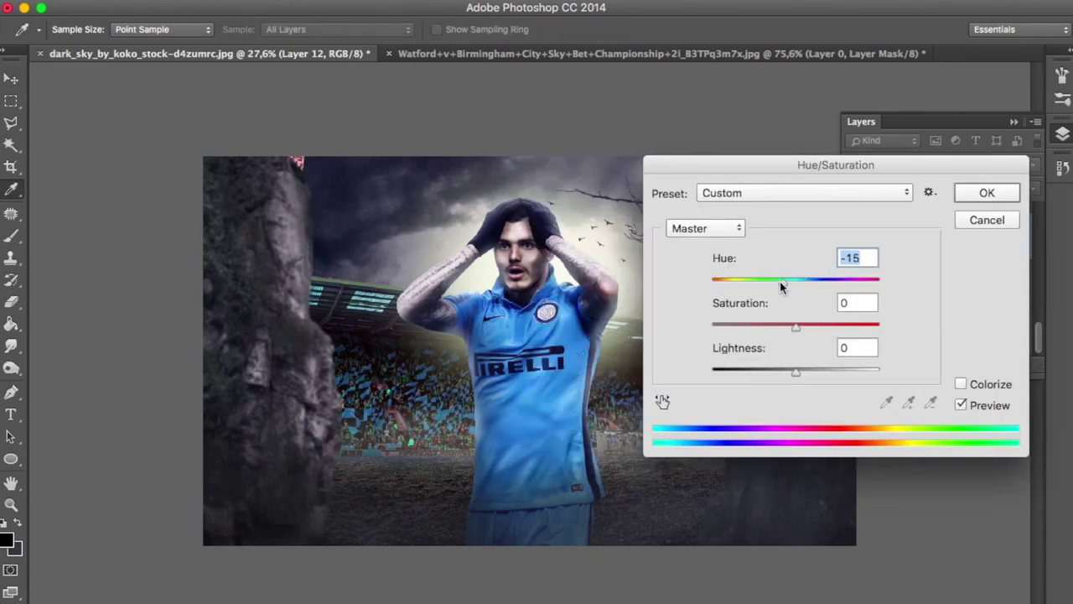
pyautogui.press('Return')
pyautogui.press('e')
pyautogui.click(298, 168)
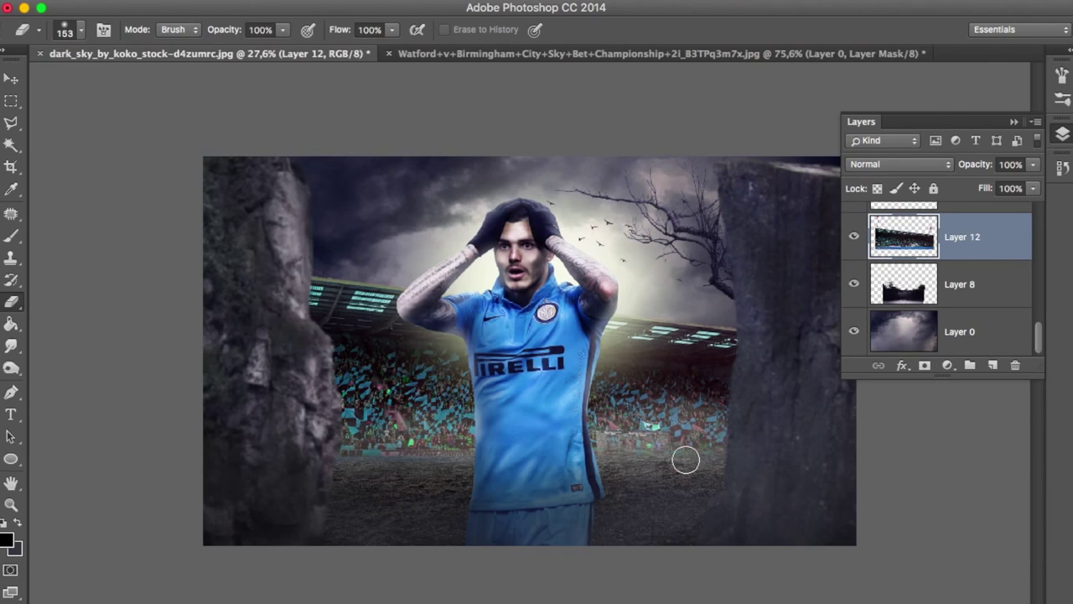
# - Close the Watford stadium document without saving
pyautogui.click(390, 54)
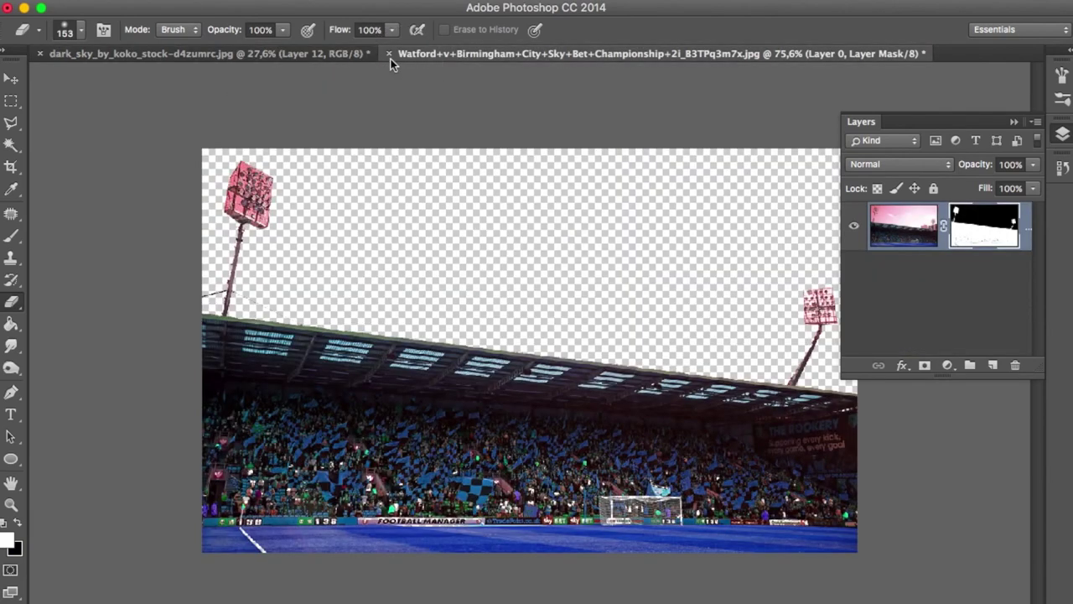
pyautogui.click(482, 235)
pyautogui.scroll(2, 967, 274)
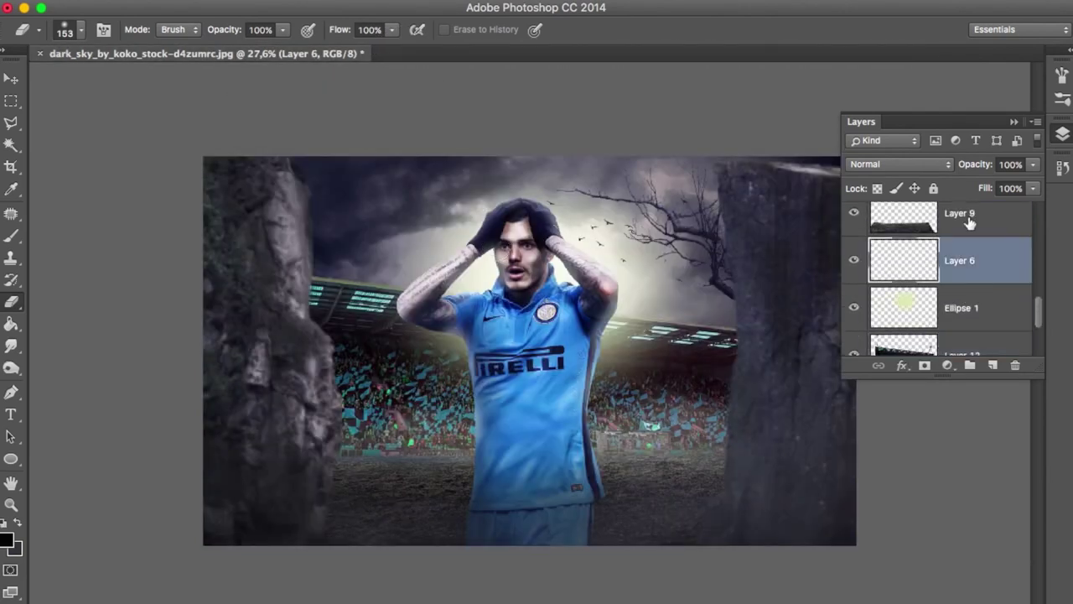
# - Skew and warp the top edge of the ground layer, Layer 9
pyautogui.click(960, 225)
pyautogui.hotkey('ctrl', 't')
pyautogui.moveTo(495, 445)
pyautogui.mouseDown()
pyautogui.moveTo(449, 449)
pyautogui.moveTo(457, 437)
pyautogui.mouseUp()
pyautogui.click(756, 30)
pyautogui.moveTo(782, 442); pyautogui.dragTo(784, 451)
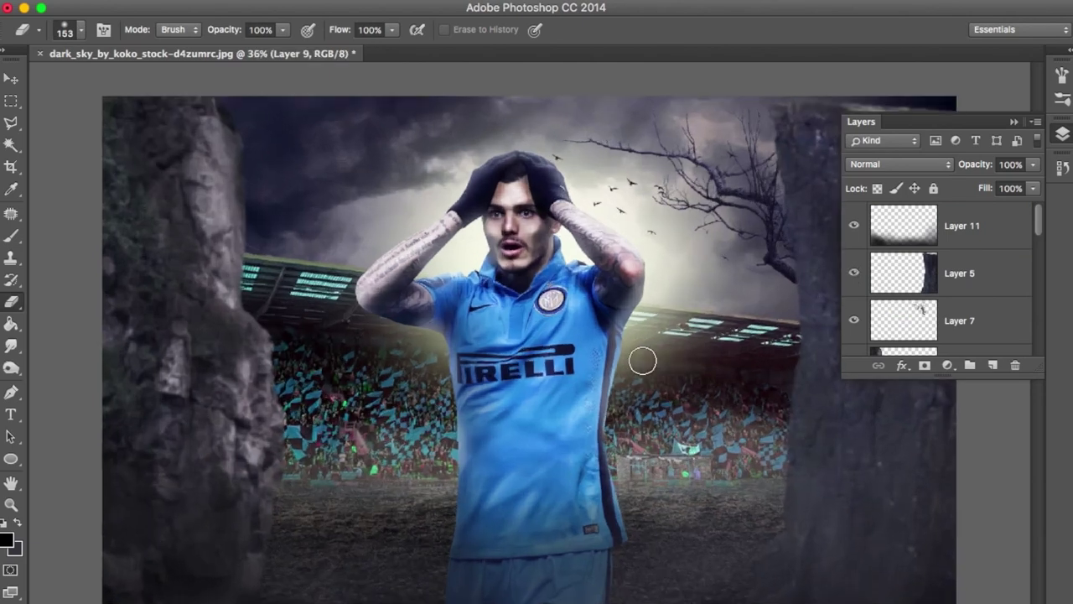
pyautogui.rightClick(639, 361)
pyautogui.scroll(-3, 964, 283)
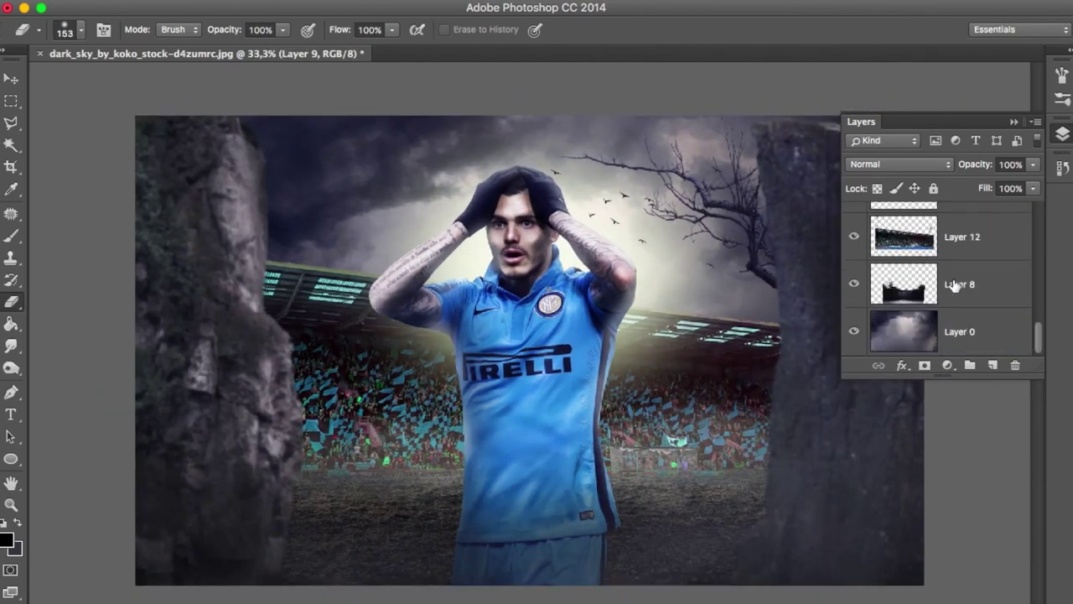
# - Try stretching stadium Layer 12 taller, cancel, then pick the Burn tool and open Filter
pyautogui.click(972, 256)
pyautogui.hotkey('ctrl', 't')
pyautogui.moveTo(537, 86); pyautogui.dragTo(531, 42)
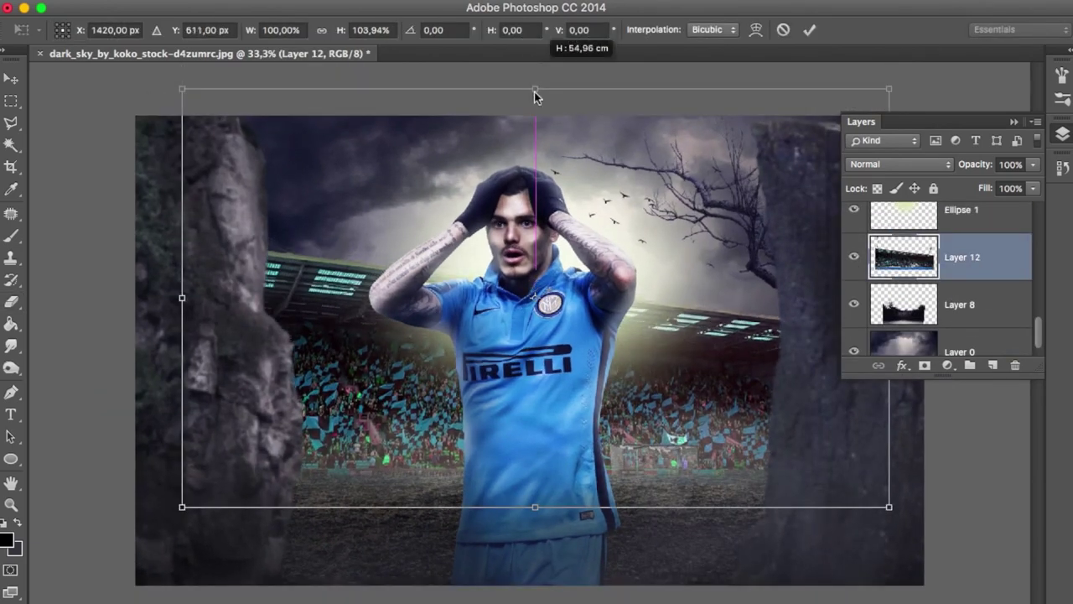
pyautogui.press('Escape')
pyautogui.click(12, 366)
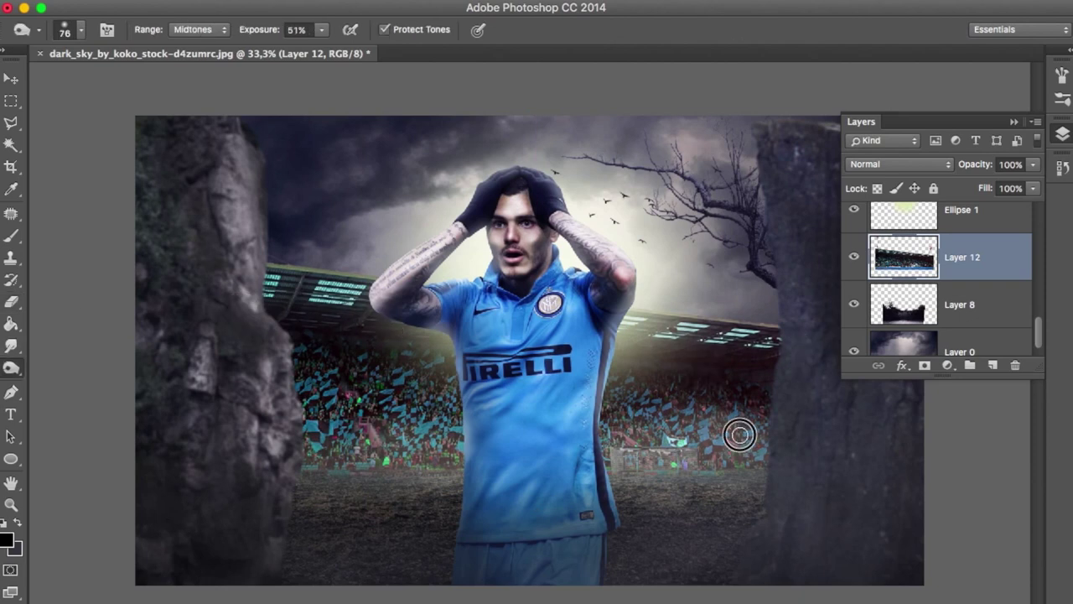
pyautogui.click(385, 3)
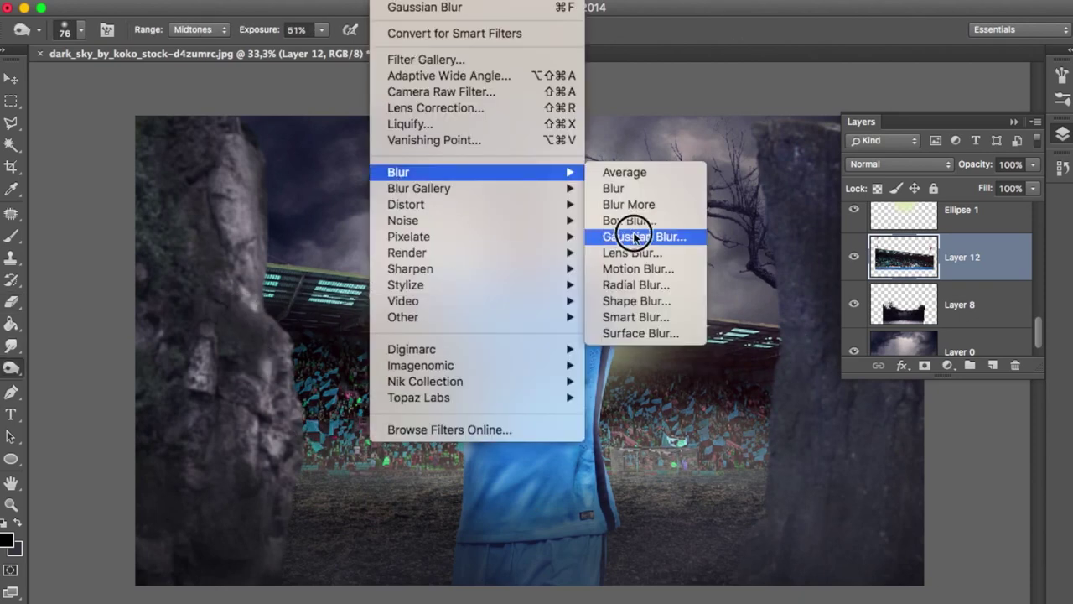
# - Apply a Gaussian Blur with radius 4.1 to the stadium layer
pyautogui.click(643, 235)
pyautogui.moveTo(841, 321); pyautogui.dragTo(843, 321)
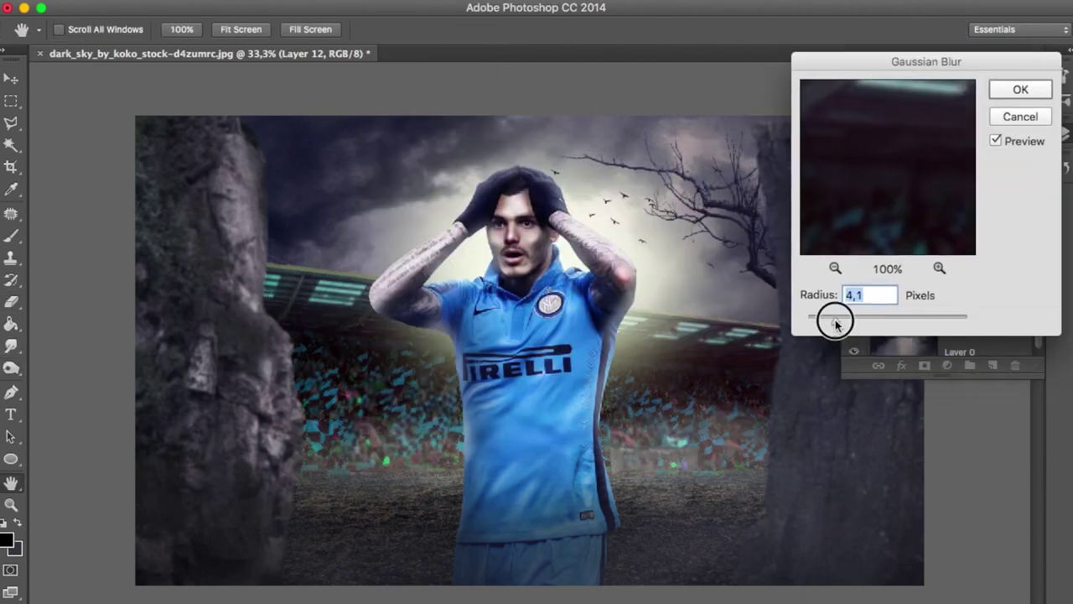
pyautogui.press('Return')
# - Give the stadium a Color Balance of +15/-15/+21 and saturation -42
pyautogui.hotkey('ctrl', 'b')
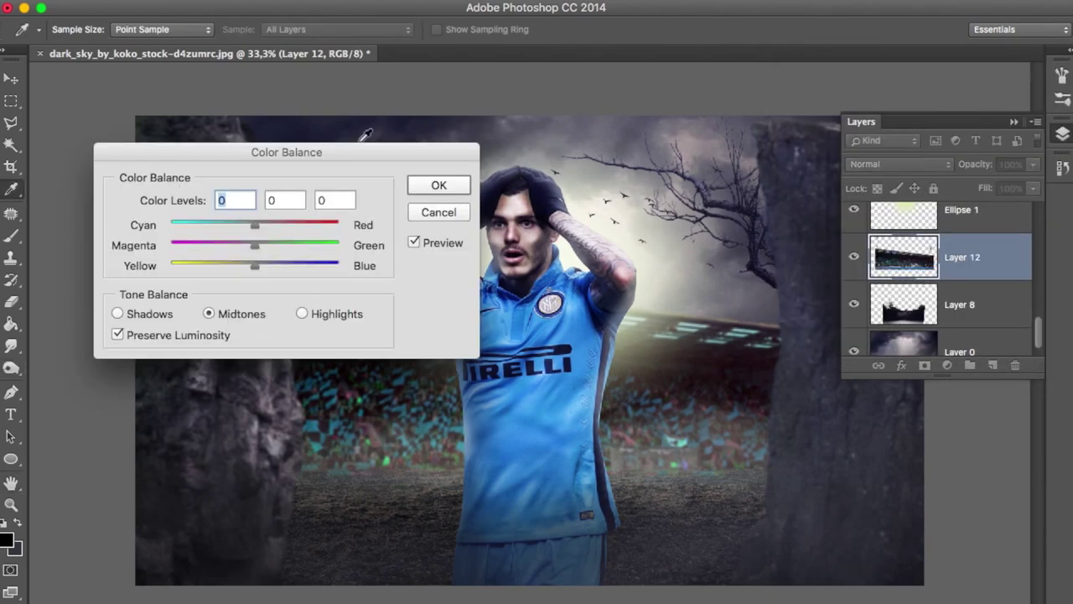
pyautogui.moveTo(287, 148); pyautogui.dragTo(855, 85)
pyautogui.moveTo(814, 176); pyautogui.dragTo(817, 159)
pyautogui.moveTo(828, 198)
pyautogui.mouseDown()
pyautogui.moveTo(807, 198)
pyautogui.moveTo(838, 196)
pyautogui.mouseUp()
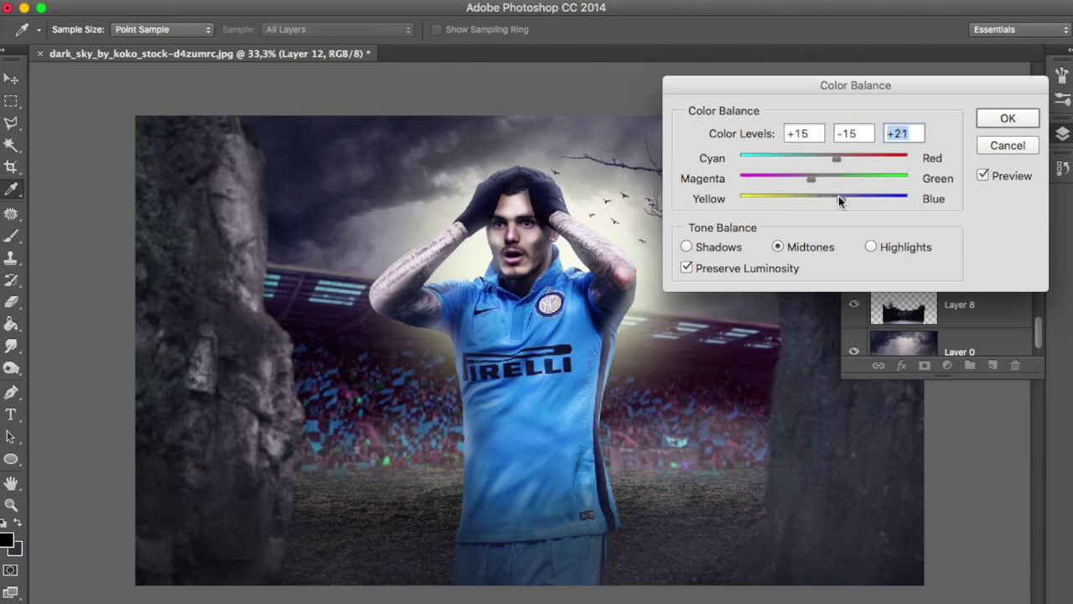
pyautogui.press('Return')
pyautogui.hotkey('ctrl', 'u')
pyautogui.click(766, 325)
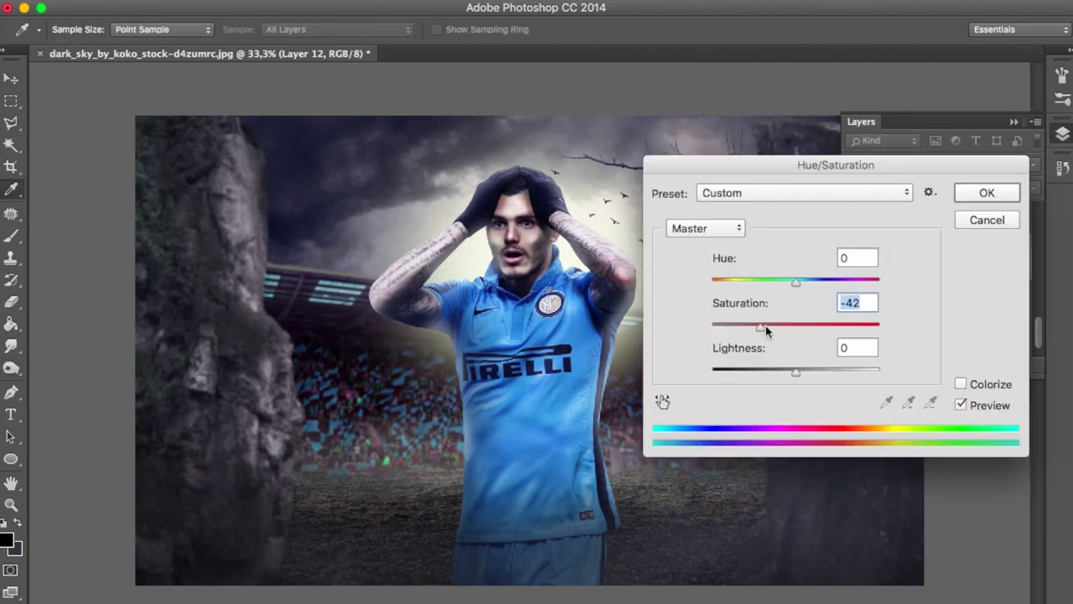
pyautogui.press('Return')
# - Free-transform Layer 8, rotating it about 9.28° and shifting it up-left
pyautogui.press('o')
pyautogui.scroll(-1, 931, 315)
pyautogui.click(931, 314)
pyautogui.hotkey('ctrl', 't')
pyautogui.moveTo(750, 364); pyautogui.dragTo(652, 311)
pyautogui.moveTo(517, 141); pyautogui.dragTo(551, 145)
pyautogui.moveTo(477, 406); pyautogui.dragTo(439, 387)
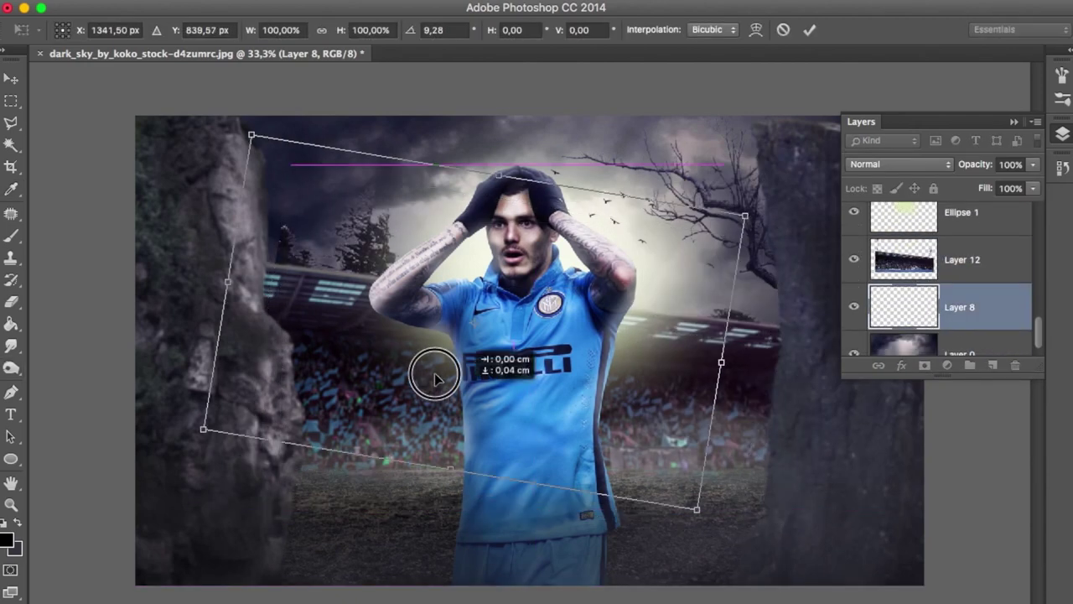
# - Commit the Layer 8 transform and set a larger eraser at 63% opacity
pyautogui.press('Return')
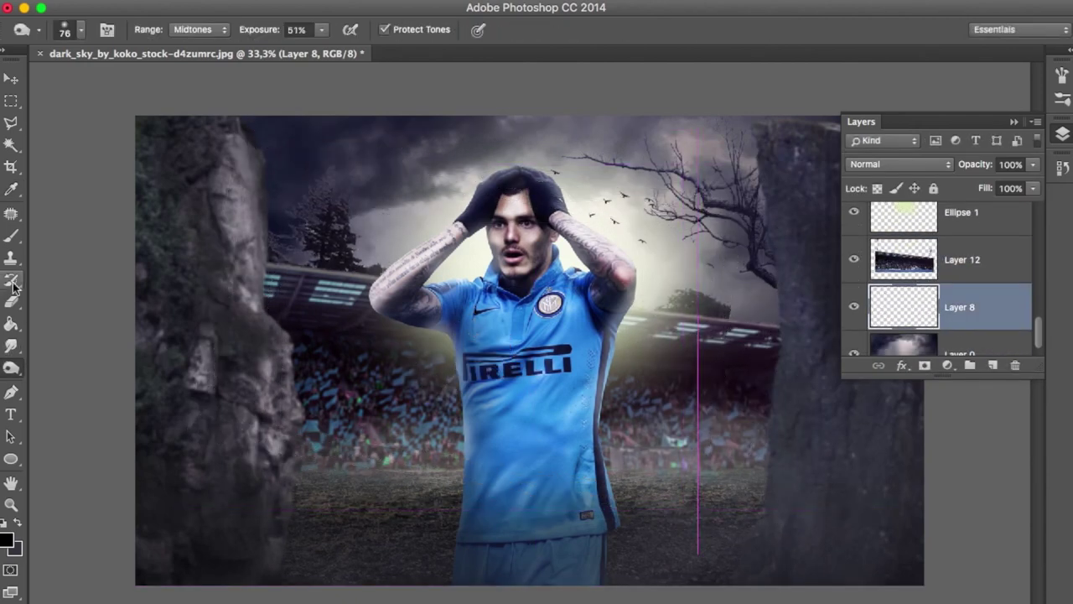
pyautogui.press('e')
pyautogui.rightClick(683, 303)
pyautogui.press('Return')
pyautogui.press('6')
pyautogui.press('3')
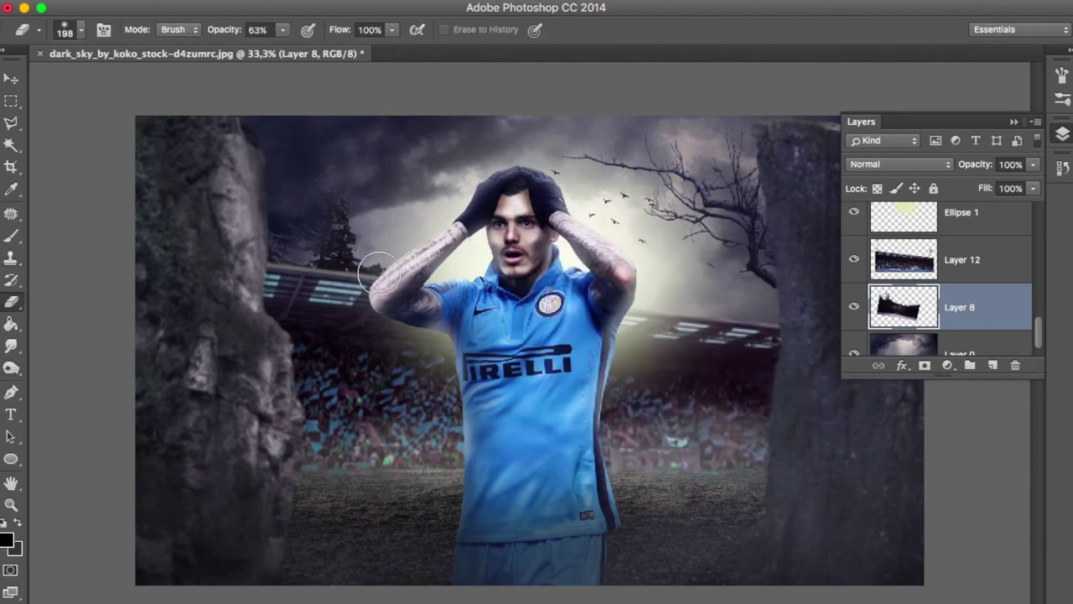
# - Undo recent eraser strokes by stepping back in History
pyautogui.click(1063, 167)
pyautogui.click(923, 203)
pyautogui.click(924, 185)
pyautogui.click(932, 173)
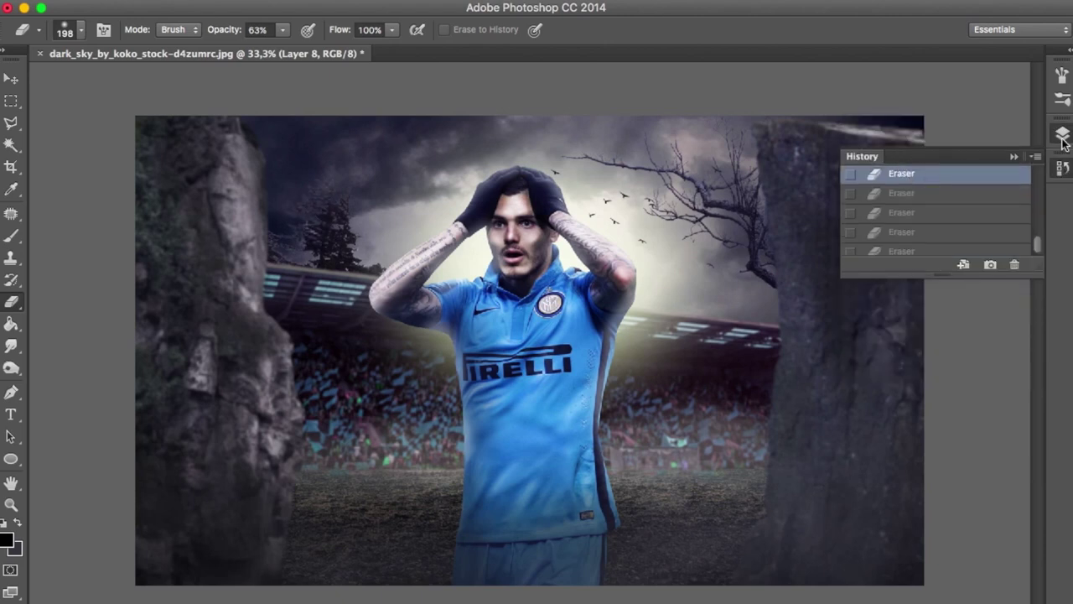
pyautogui.click(1062, 136)
pyautogui.write('22')
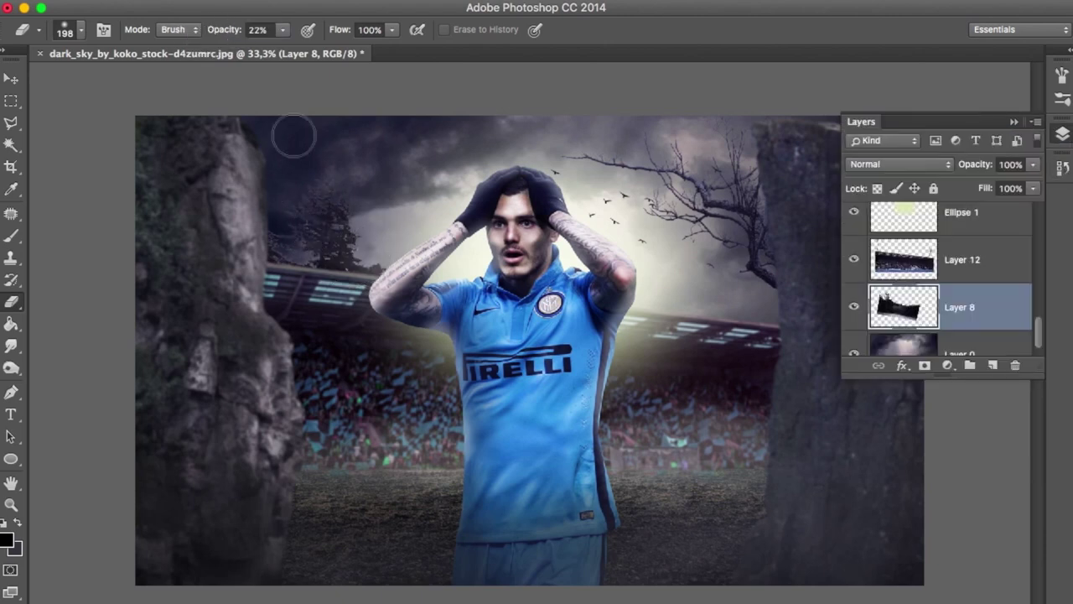
# - Colorize the glow ellipse blue with hue 234 and saturation 51
pyautogui.rightClick(531, 290)
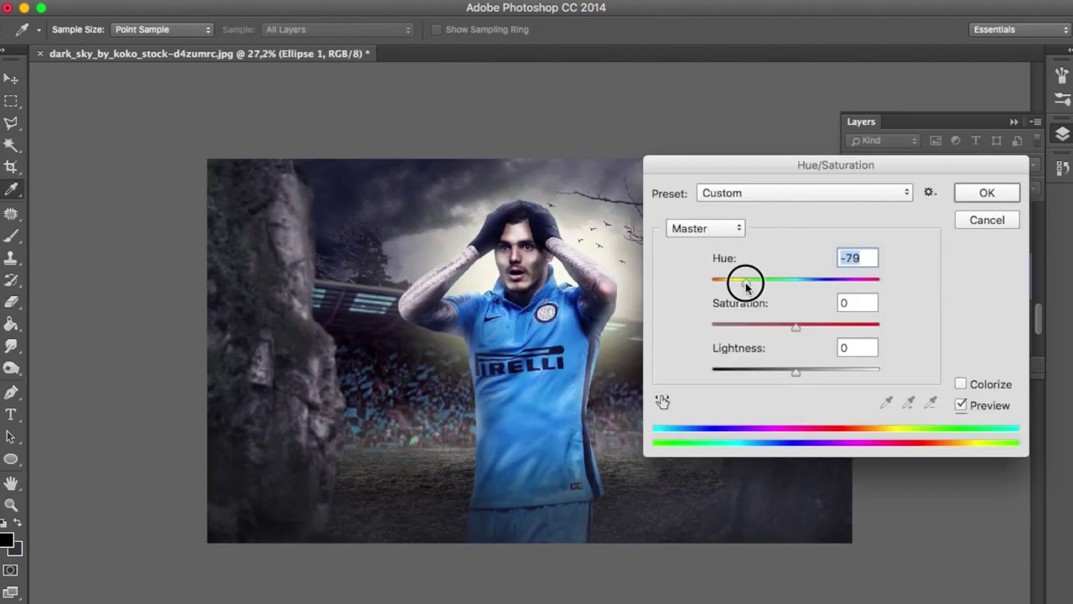
pyautogui.moveTo(772, 287); pyautogui.dragTo(831, 277)
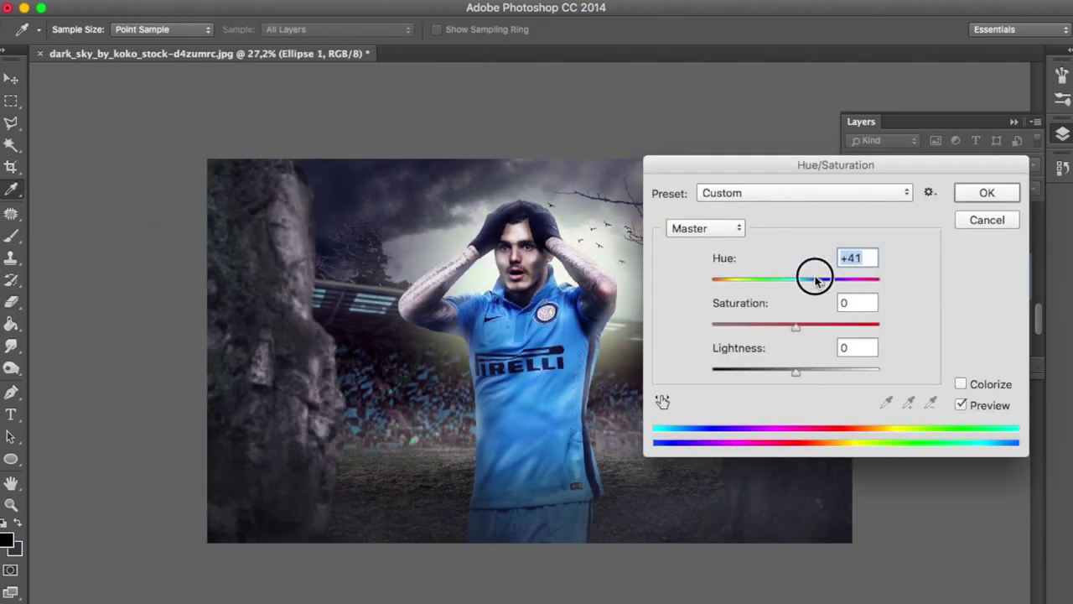
pyautogui.click(961, 384)
pyautogui.moveTo(753, 326); pyautogui.dragTo(795, 327)
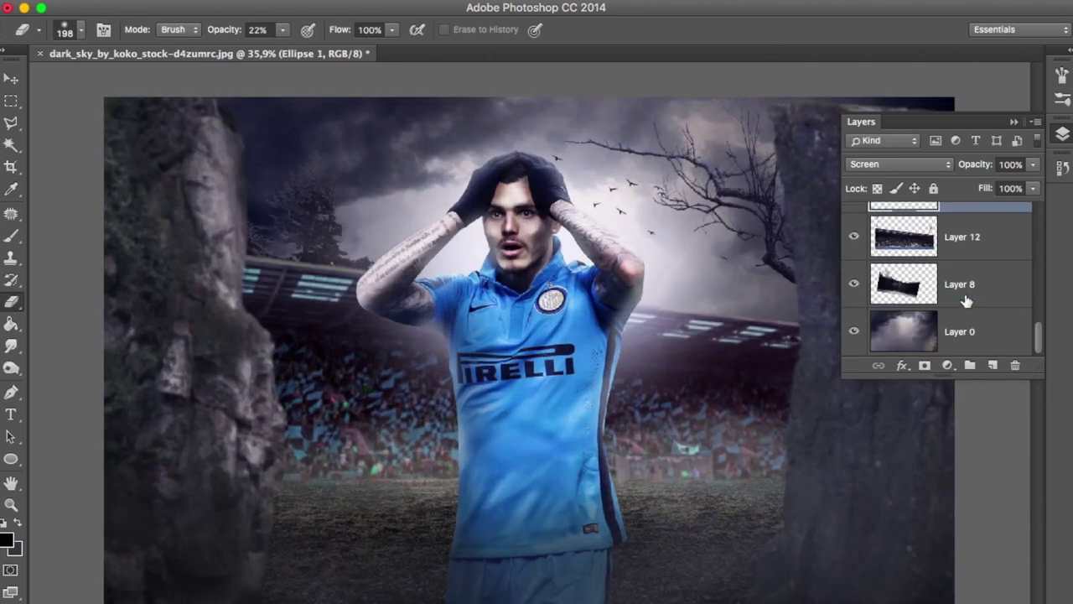
pyautogui.hotkey('ctrl', 'b')
# - Add a linear 90° dark Gradient Fill layer, scaled up and moved lower
pyautogui.click(946, 365)
pyautogui.click(971, 385)
pyautogui.moveTo(908, 182); pyautogui.dragTo(911, 205)
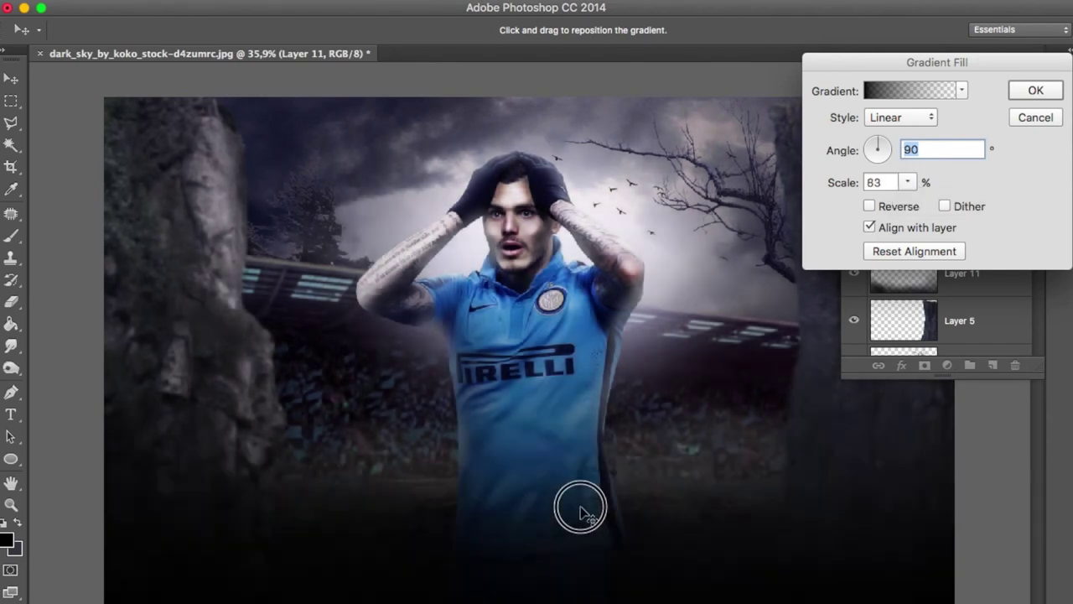
pyautogui.moveTo(582, 506); pyautogui.dragTo(575, 582)
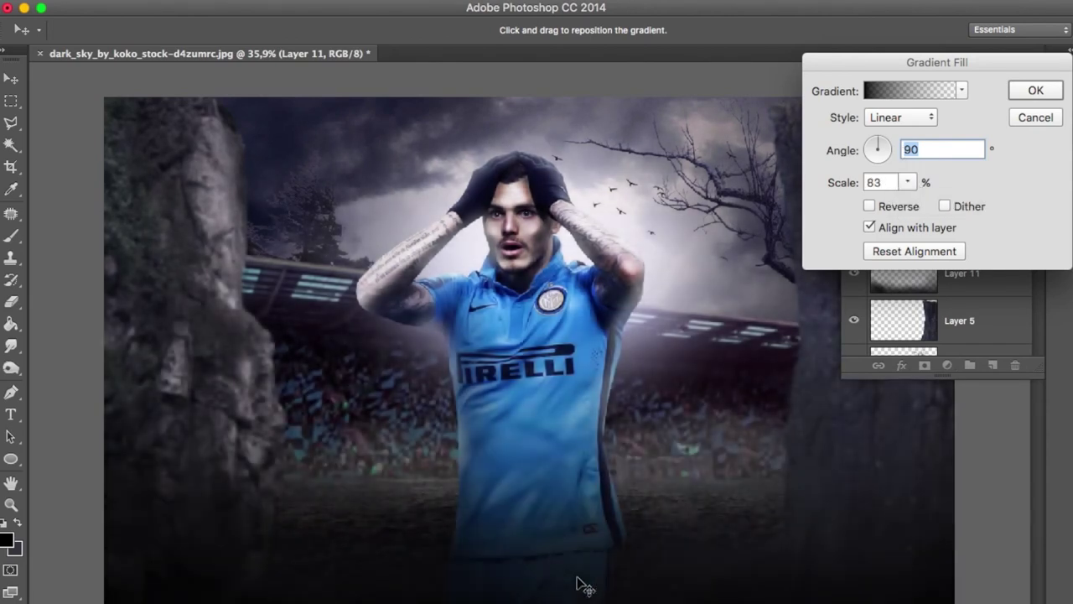
pyautogui.press('Return')
# - With the Eraser active, select stadium Layer 8 and toggle its visibility to compare
pyautogui.press('e')
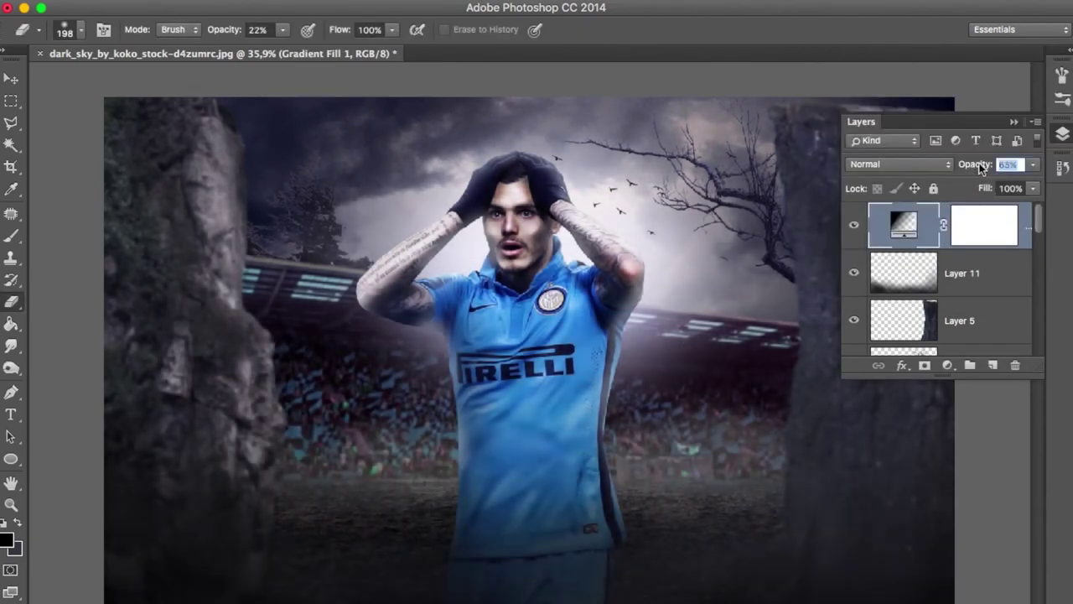
pyautogui.scroll(-5, 947, 277)
pyautogui.click(960, 225)
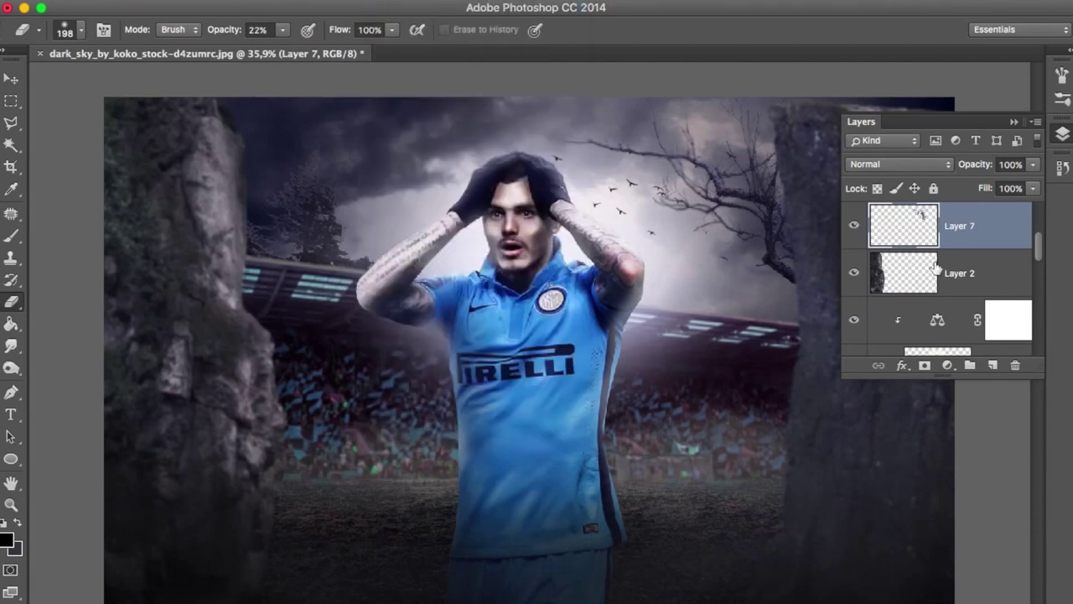
pyautogui.scroll(-3, 937, 264)
pyautogui.click(937, 270)
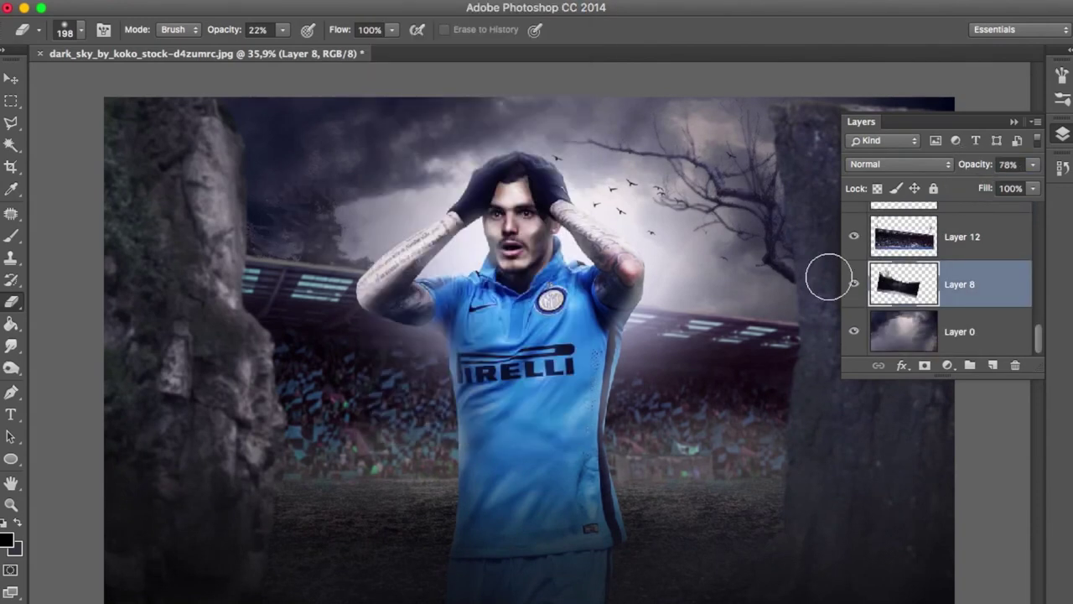
pyautogui.scroll(-1, 753, 302)
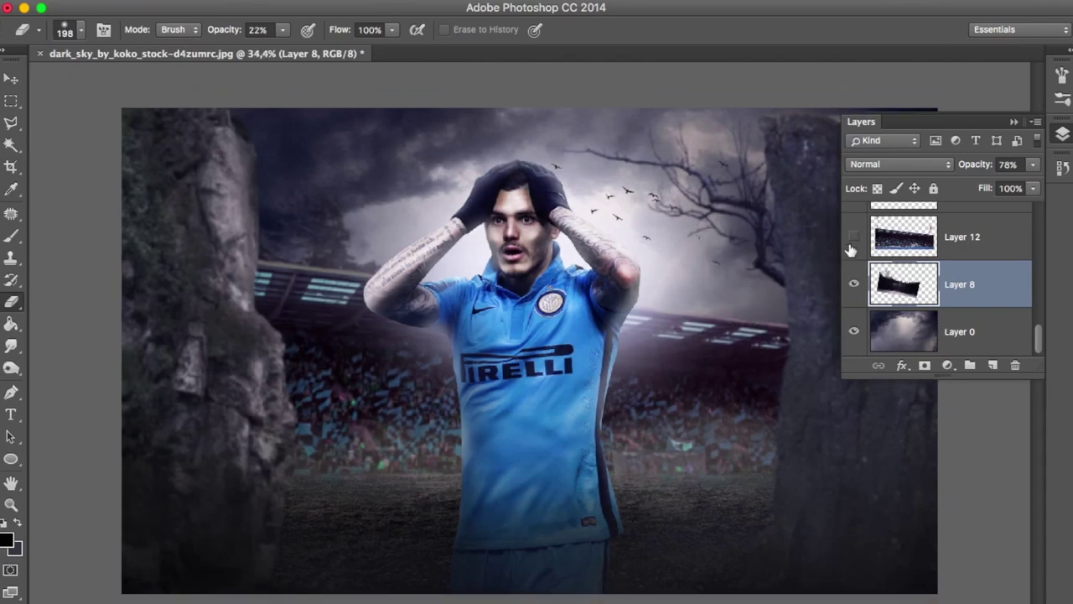
pyautogui.click(854, 284)
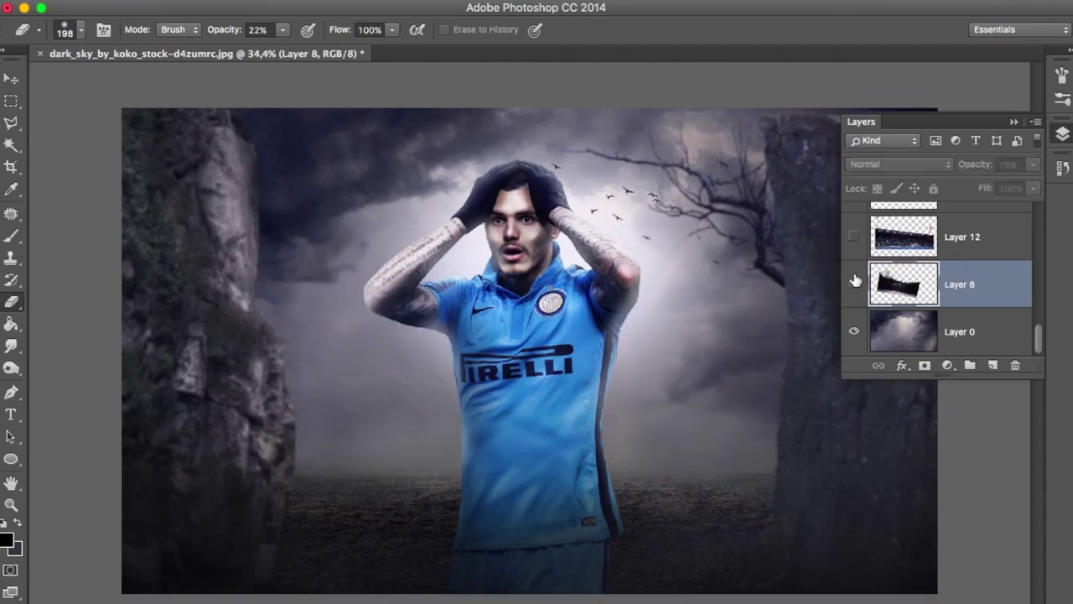
pyautogui.click(854, 283)
# - Erase Layer 8 at full strength, lower Layer 12's opacity, and add new Layer 13
pyautogui.click(853, 236)
pyautogui.click(965, 236)
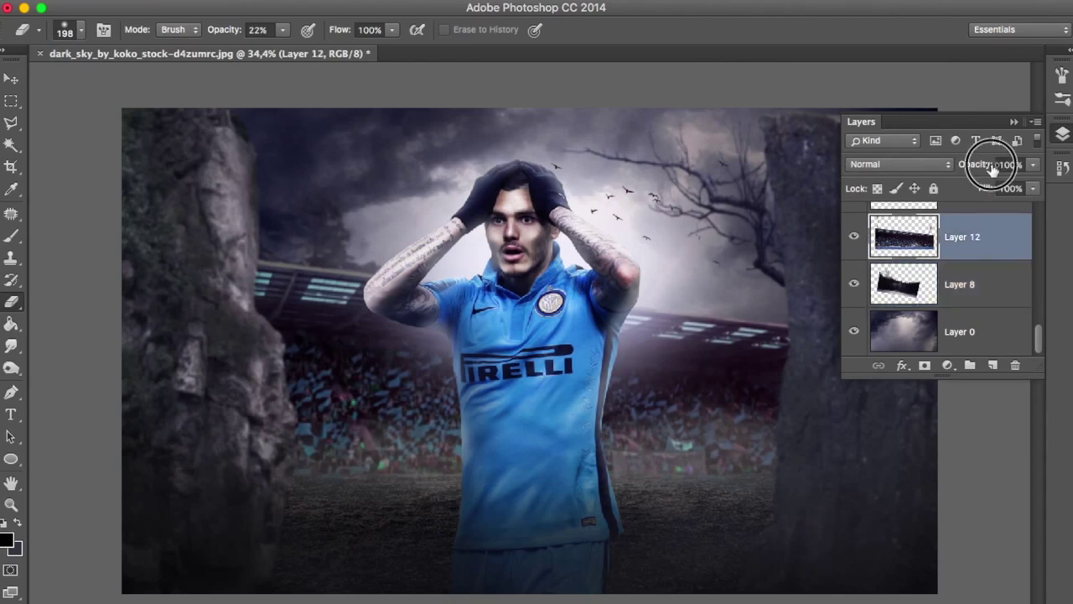
pyautogui.click(898, 289)
pyautogui.press('0')
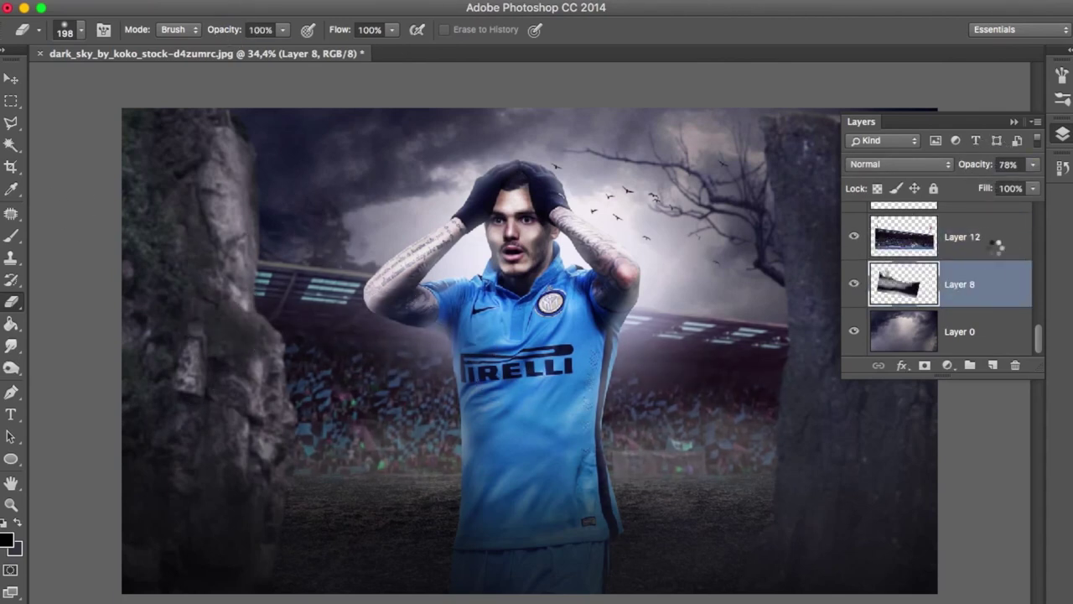
pyautogui.click(967, 244)
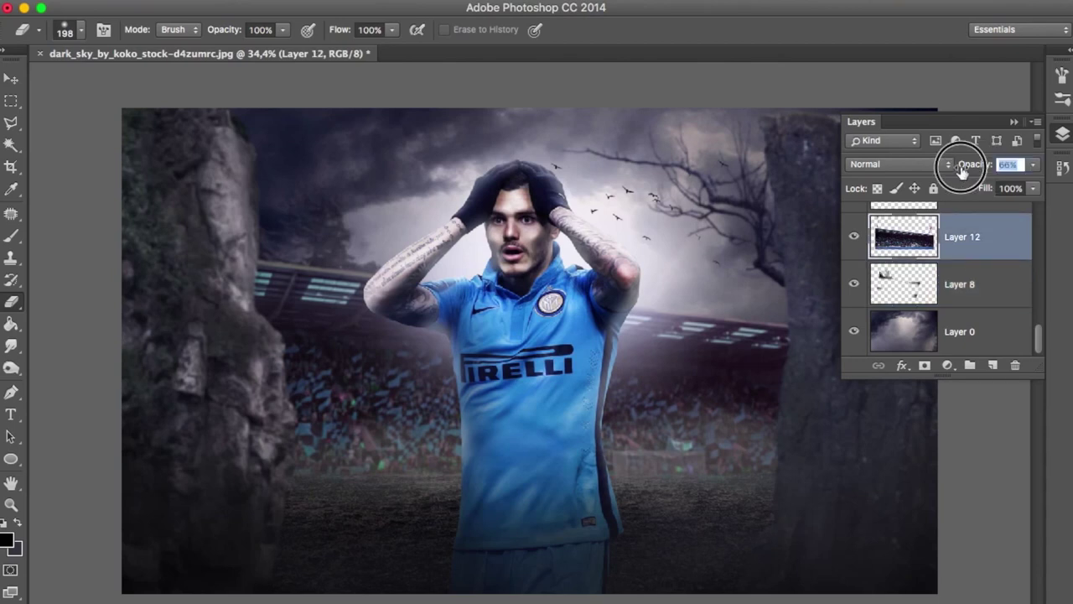
pyautogui.moveTo(971, 164); pyautogui.dragTo(969, 168)
pyautogui.click(991, 366)
# - Paint light off-white fog across the lower scene with a 508-pixel soft brush
pyautogui.press('b')
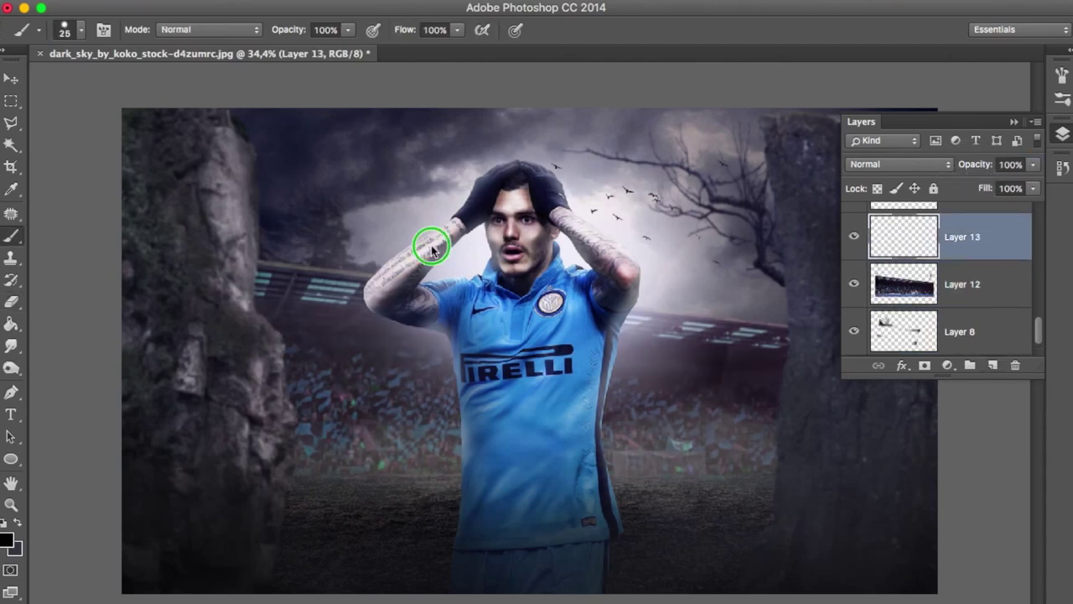
pyautogui.rightClick(433, 241)
pyautogui.moveTo(618, 289); pyautogui.dragTo(606, 289)
pyautogui.press('Return')
pyautogui.click(7, 541)
pyautogui.click(603, 147)
pyautogui.press('Return')
pyautogui.moveTo(267, 374); pyautogui.dragTo(689, 359)
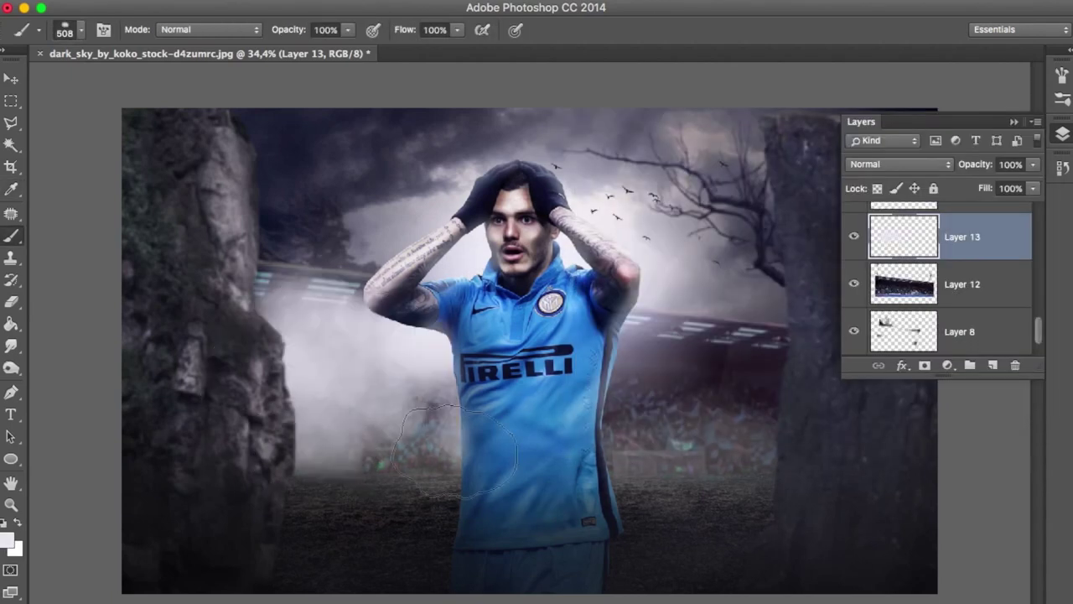
# - Lower the fog Layer 13 opacity to 23%
pyautogui.moveTo(977, 164); pyautogui.dragTo(923, 165)
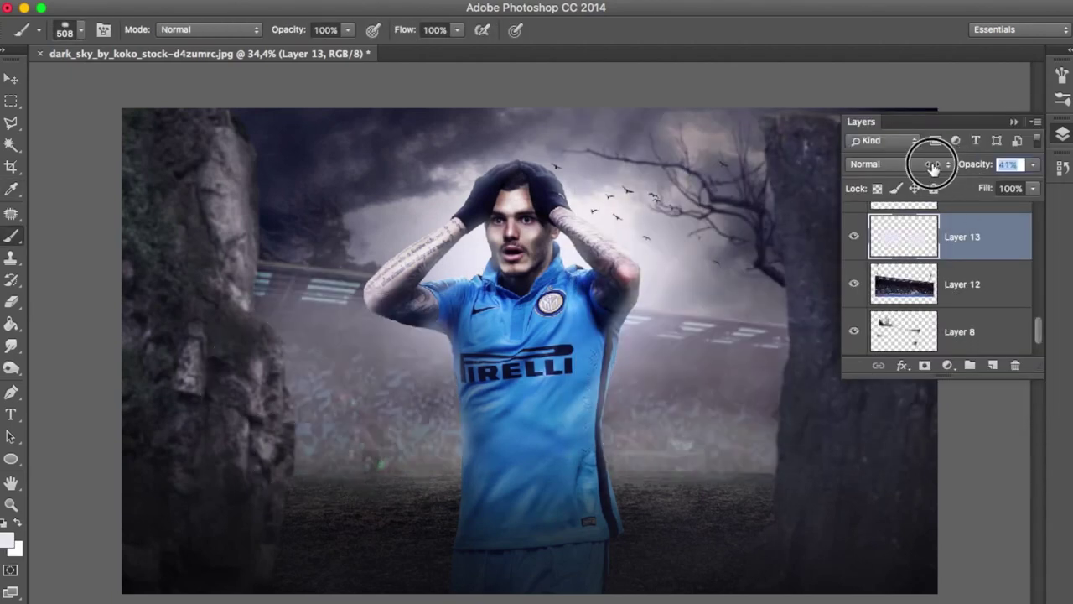
pyautogui.press('Return')
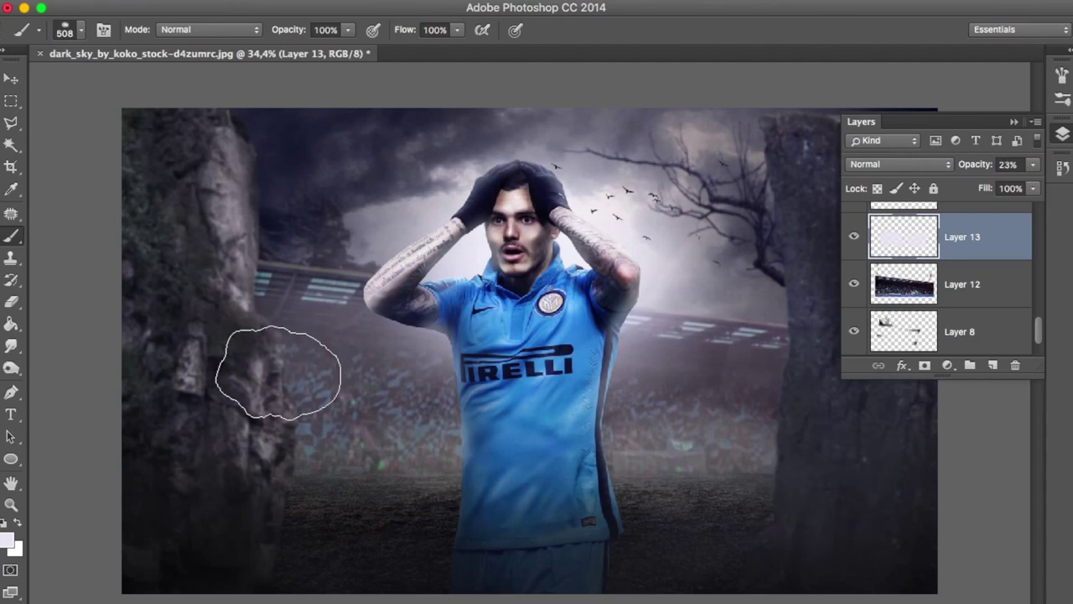
pyautogui.press('e')
pyautogui.rightClick(344, 390)
pyautogui.press('Escape')
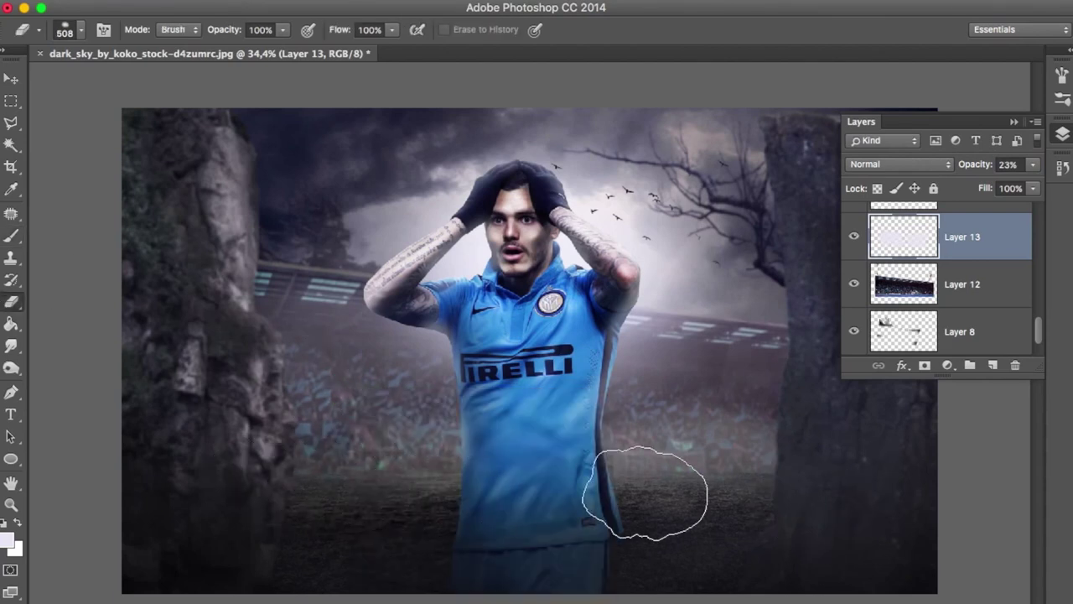
# - Select the ground glow Layer 10 and toggle its visibility to check it
pyautogui.scroll(2, 953, 307)
pyautogui.click(958, 256)
pyautogui.scroll(1, 957, 256)
pyautogui.click(958, 256)
pyautogui.click(853, 262)
pyautogui.click(854, 261)
pyautogui.click(854, 261)
pyautogui.click(854, 261)
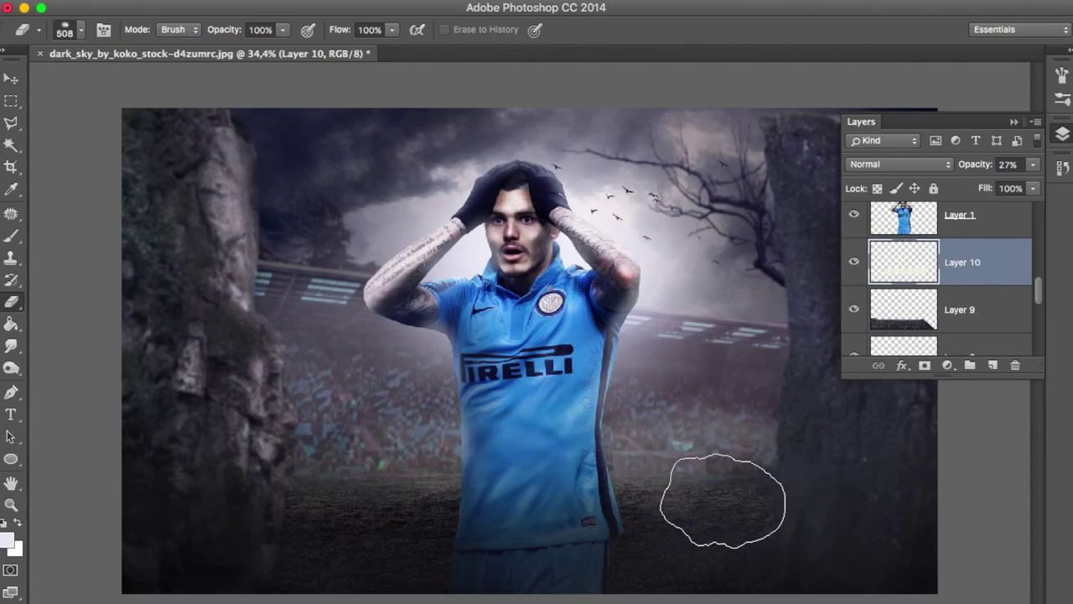
# - Set a 380-pixel brush and raise Layer 10's ground fog opacity to 28%
pyautogui.press('b')
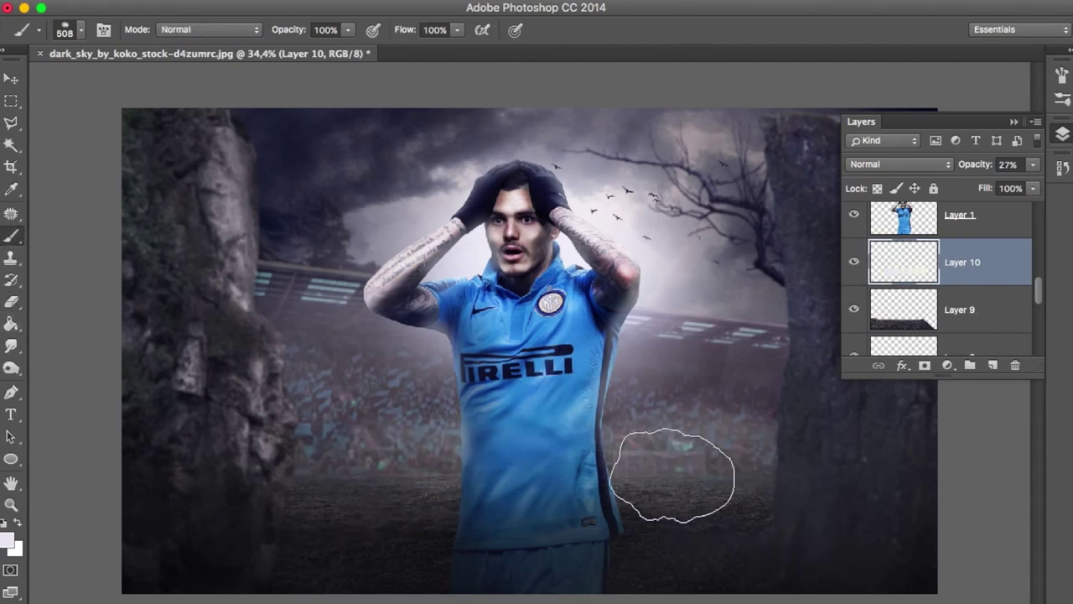
pyautogui.rightClick(779, 457)
pyautogui.press('Return')
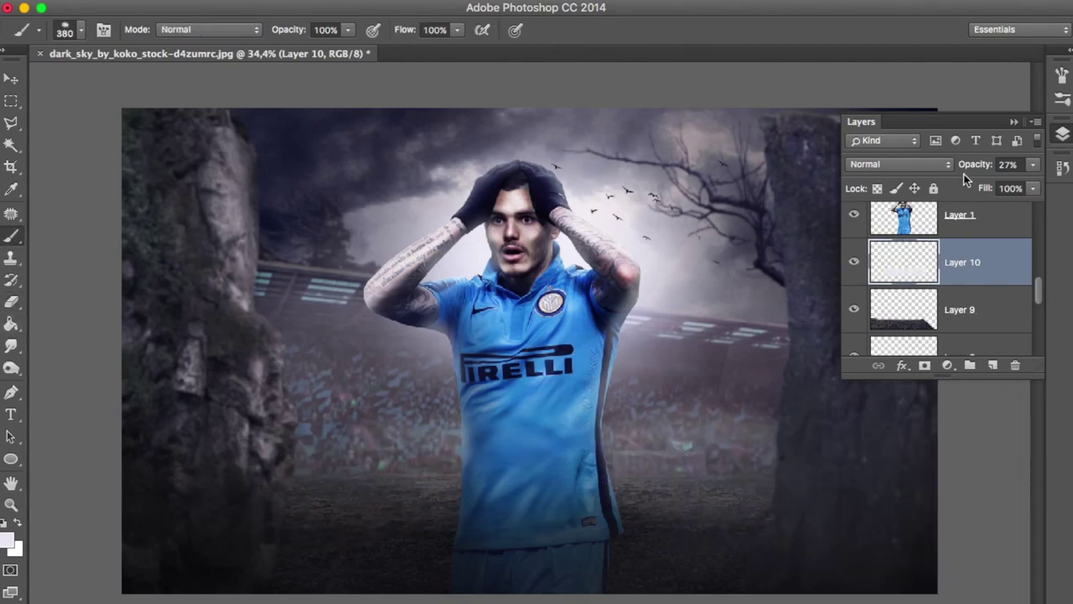
pyautogui.moveTo(969, 172); pyautogui.dragTo(971, 172)
pyautogui.click(12, 279)
pyautogui.click(12, 301)
pyautogui.rightClick(182, 270)
pyautogui.press('Return')
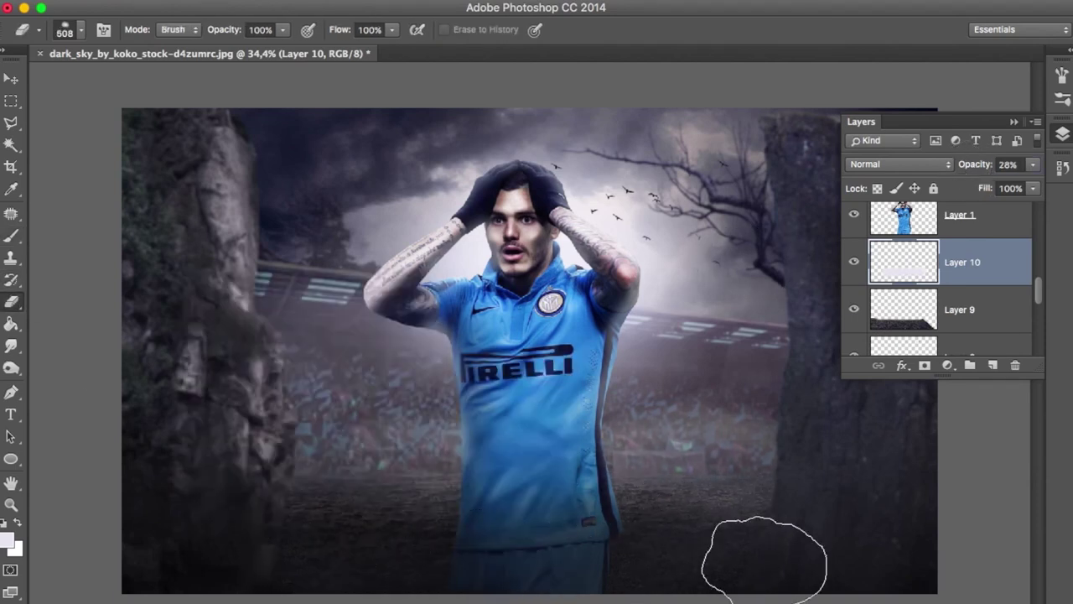